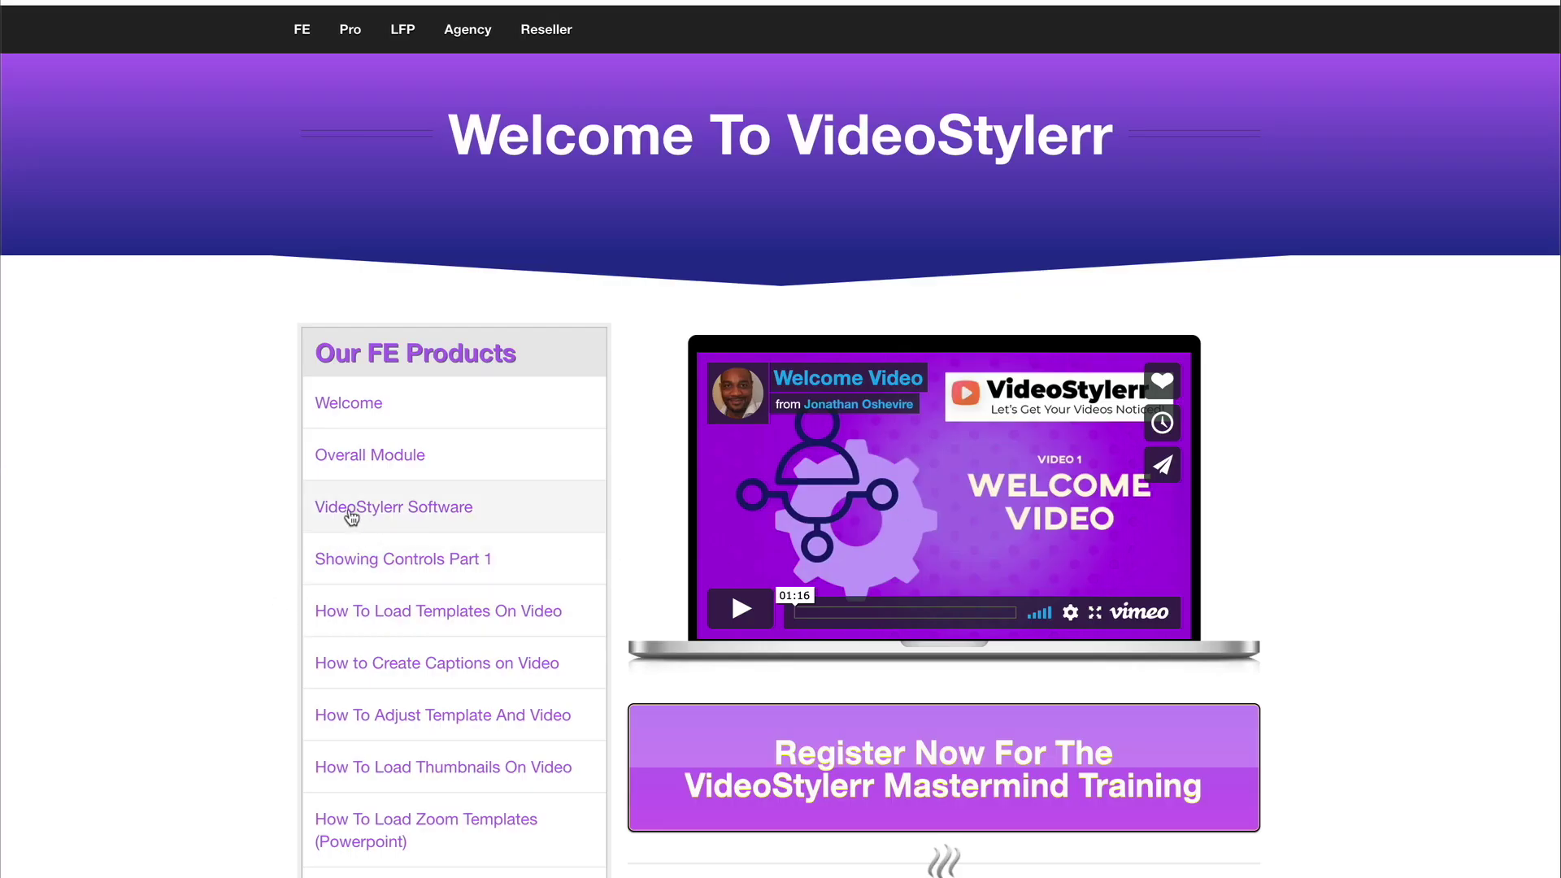
# Step: Open the VideoStylerr Software lesson and scroll down to its Register and SignIn buttons
pyautogui.click(434, 510)
pyautogui.scroll(-5, 1007, 712)
pyautogui.scroll(-5, 1009, 718)
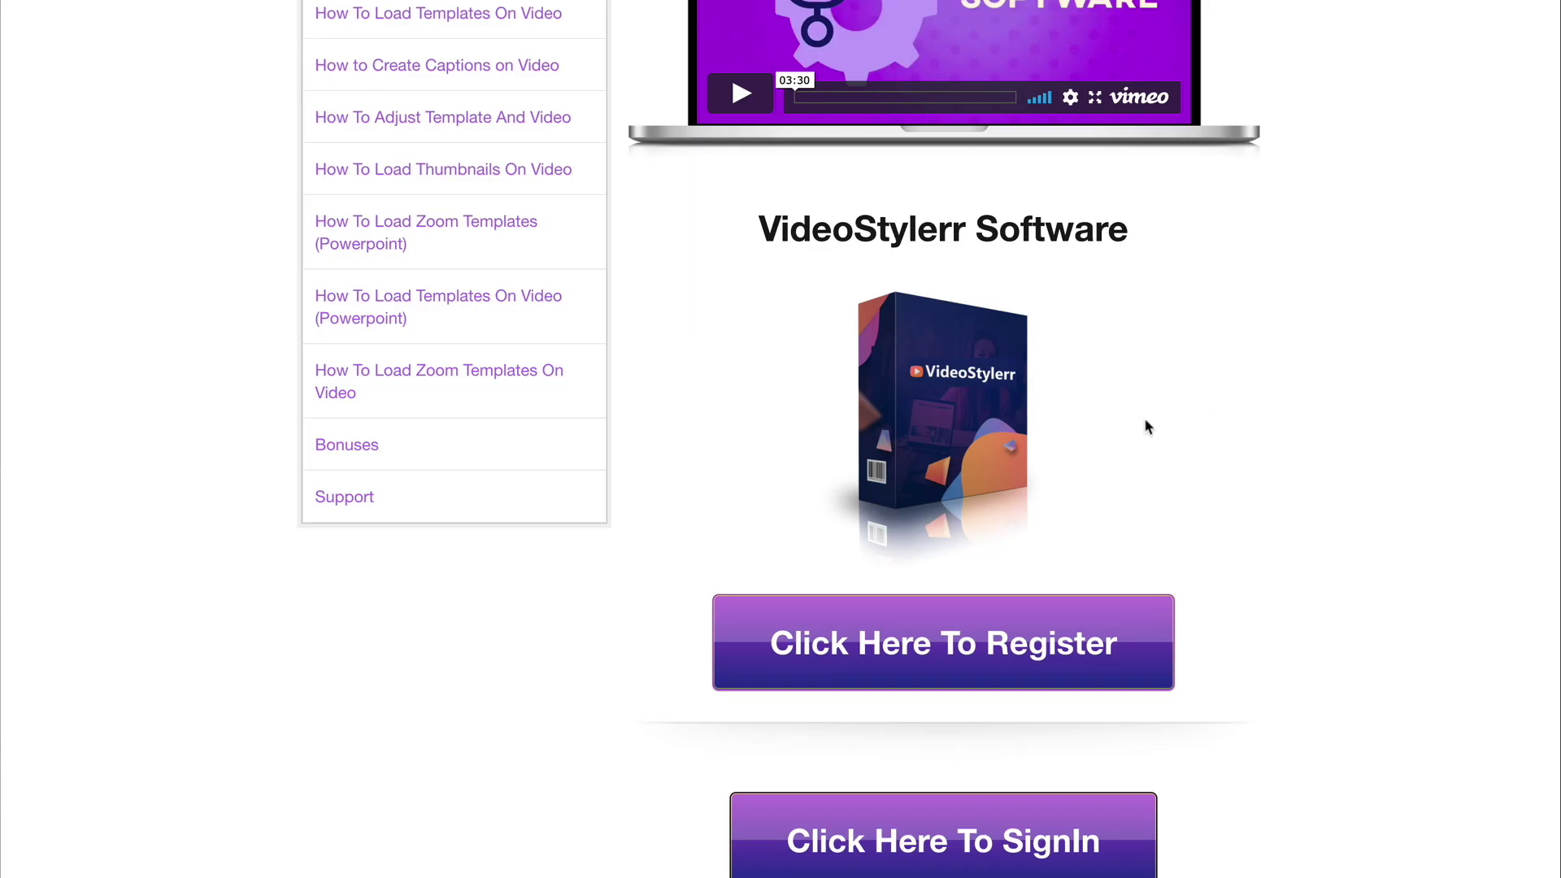
# Step: Scroll through the lesson page to view the Kapwing intro and Load Video and Template videos
pyautogui.scroll(8, 1065, 428)
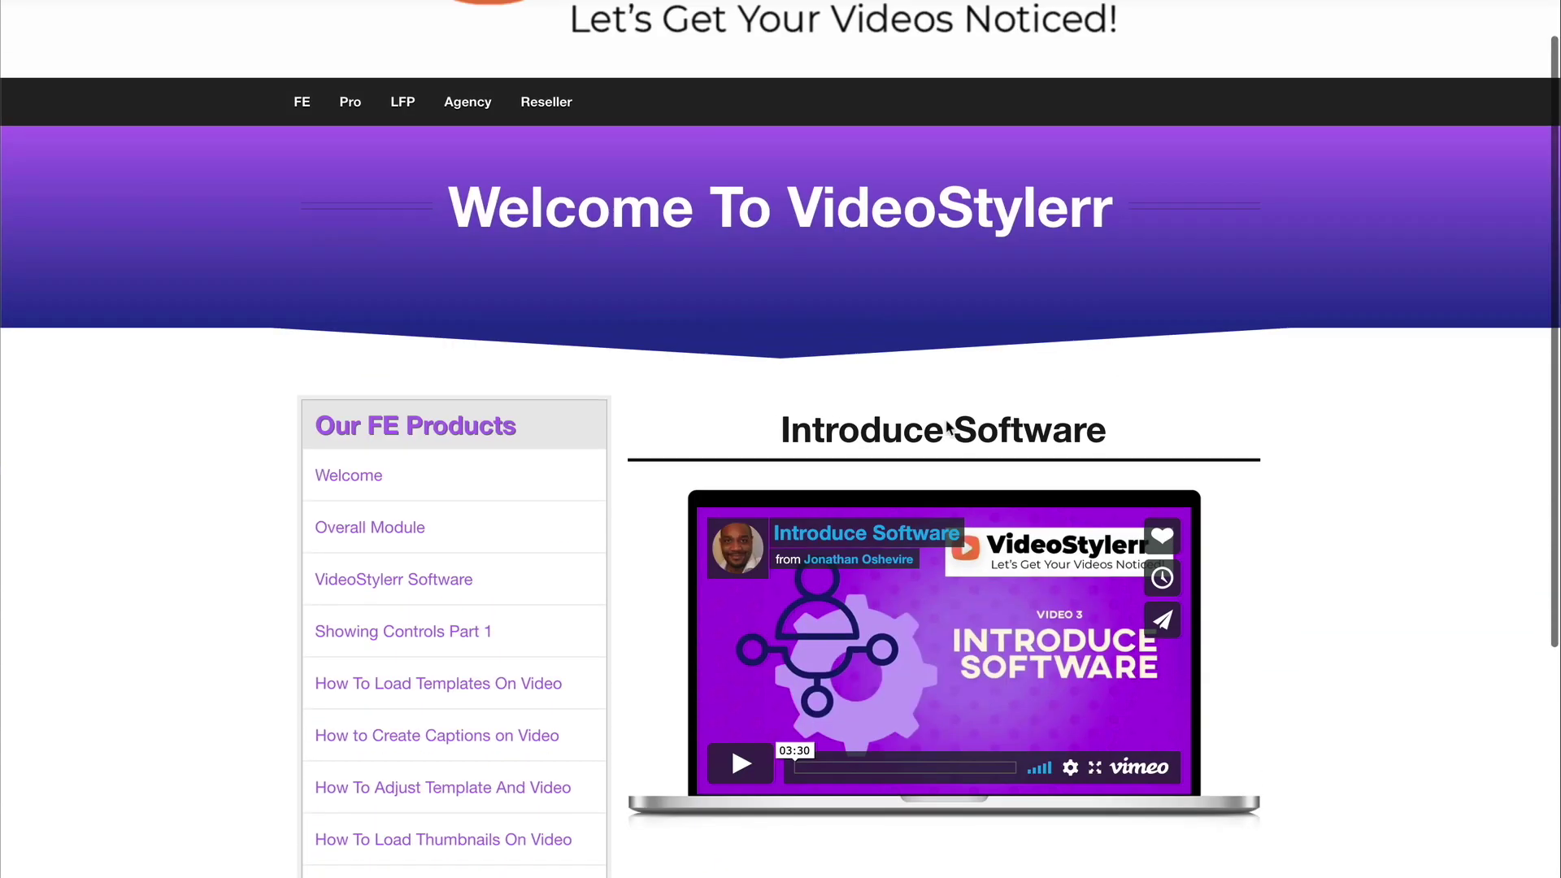
pyautogui.scroll(-1, 947, 426)
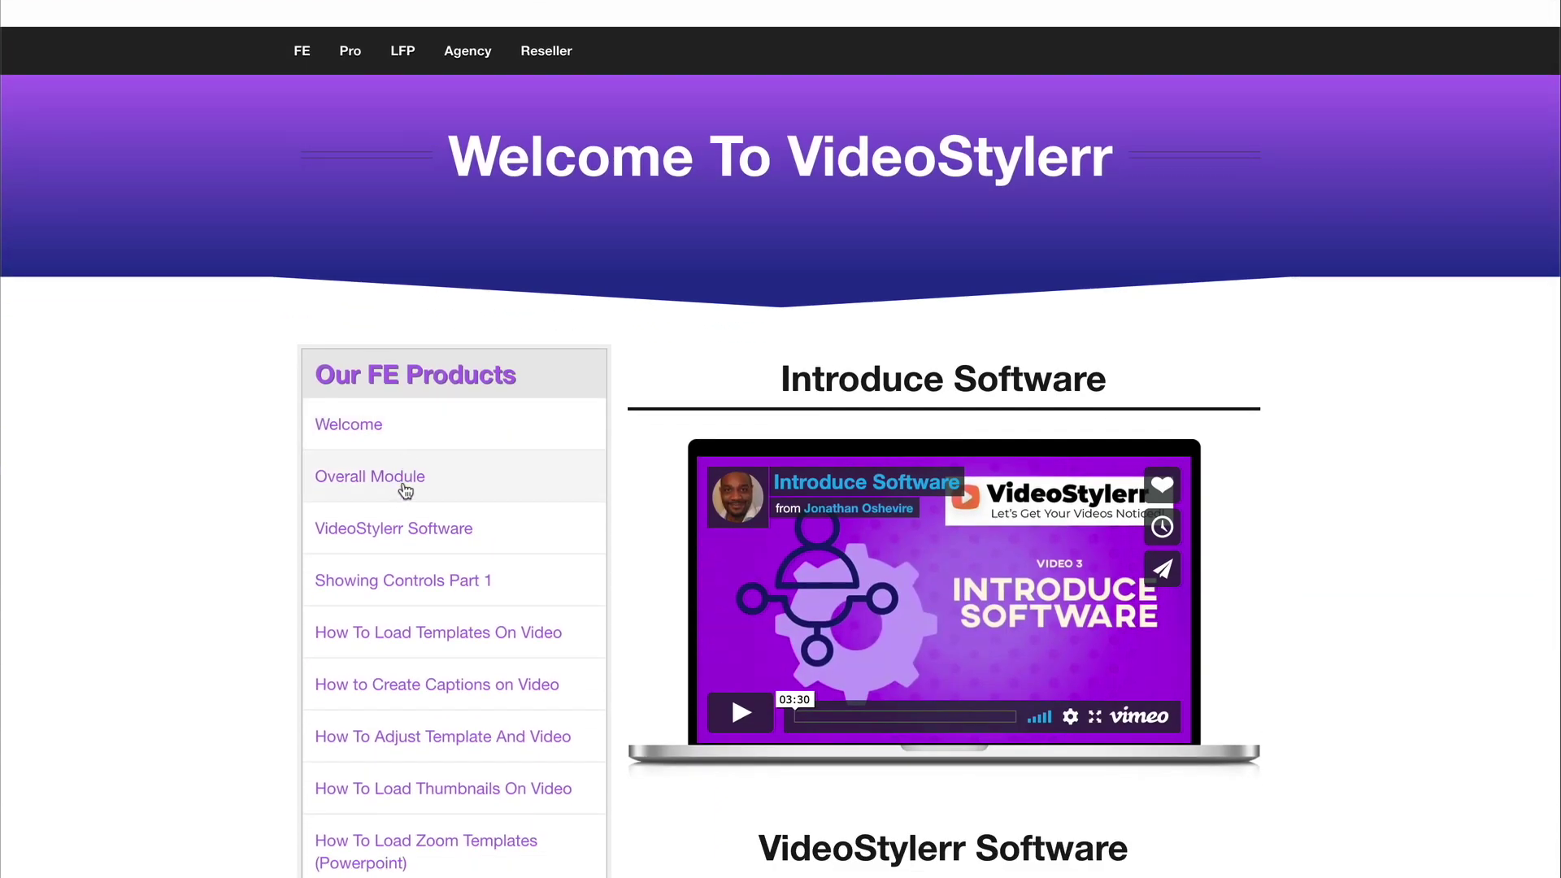
pyautogui.scroll(-2, 467, 456)
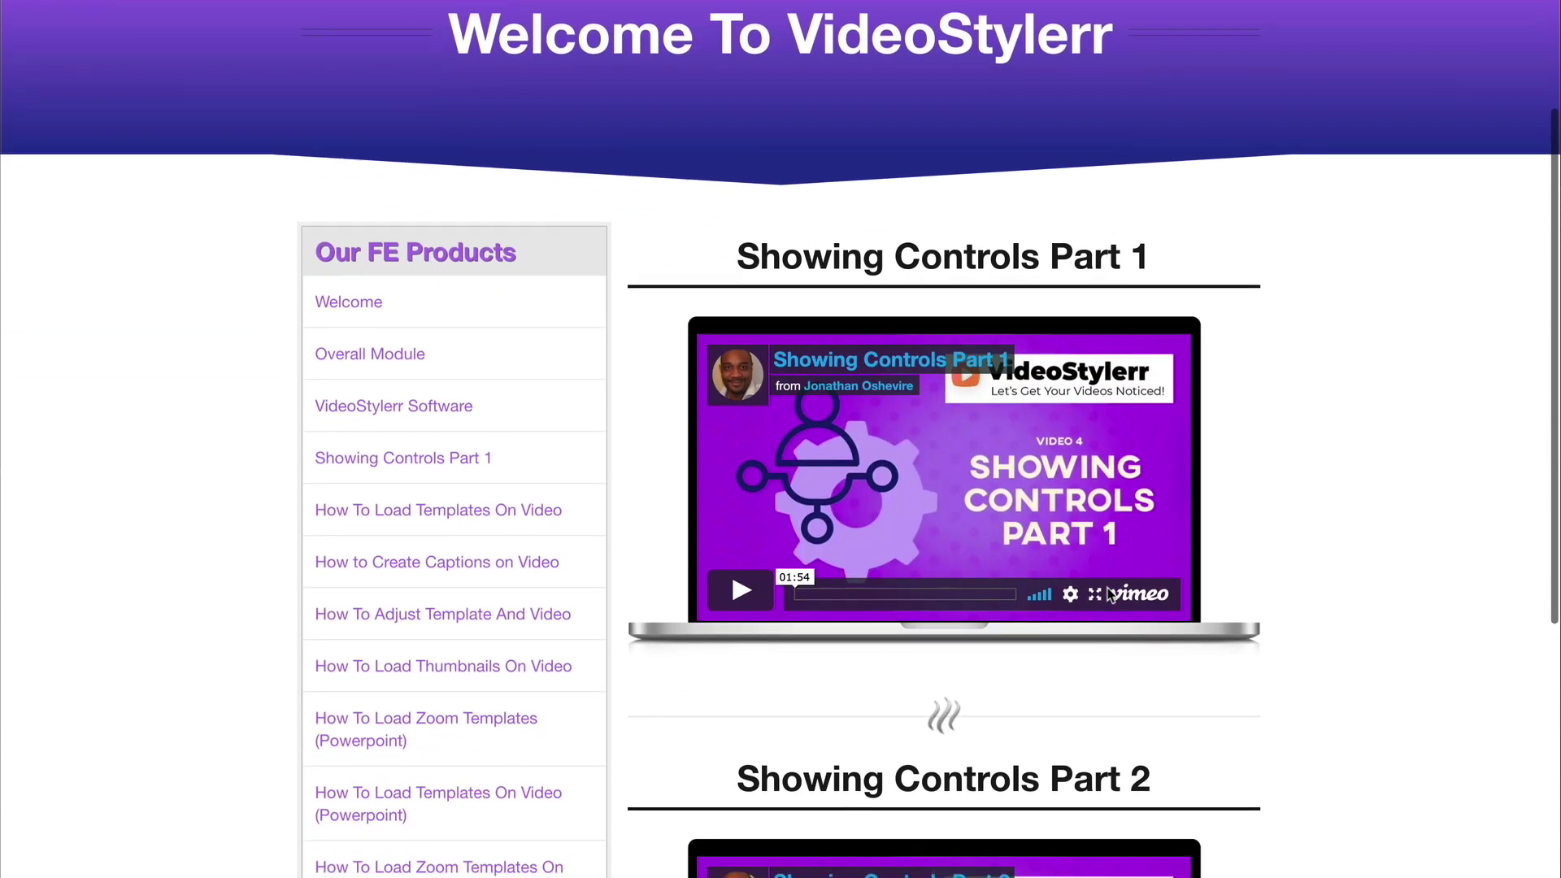
pyautogui.scroll(-10, 968, 547)
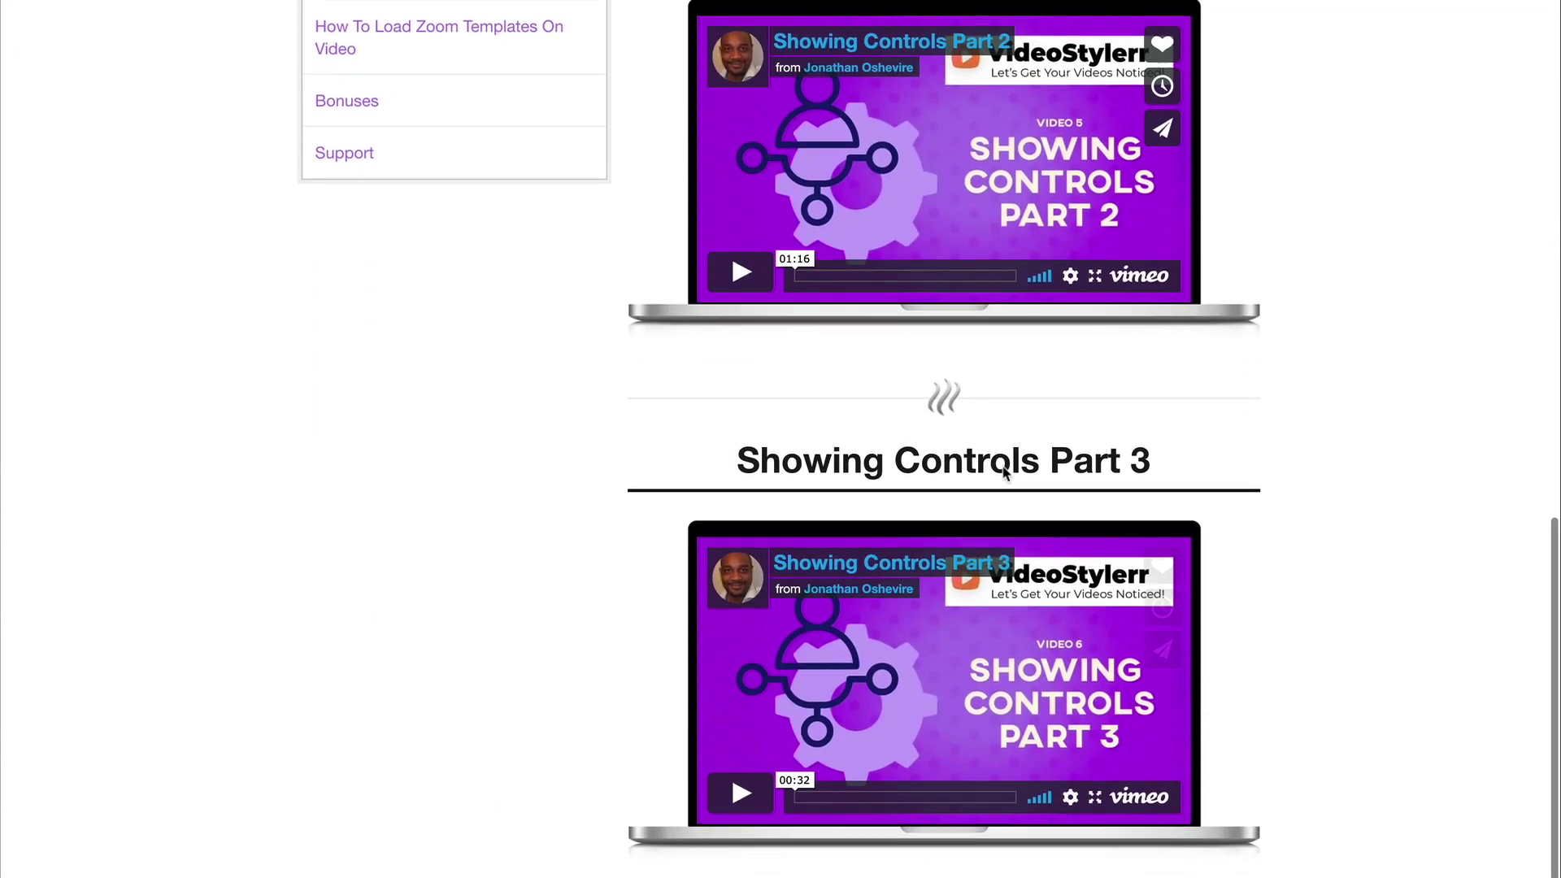
pyautogui.scroll(8, 959, 414)
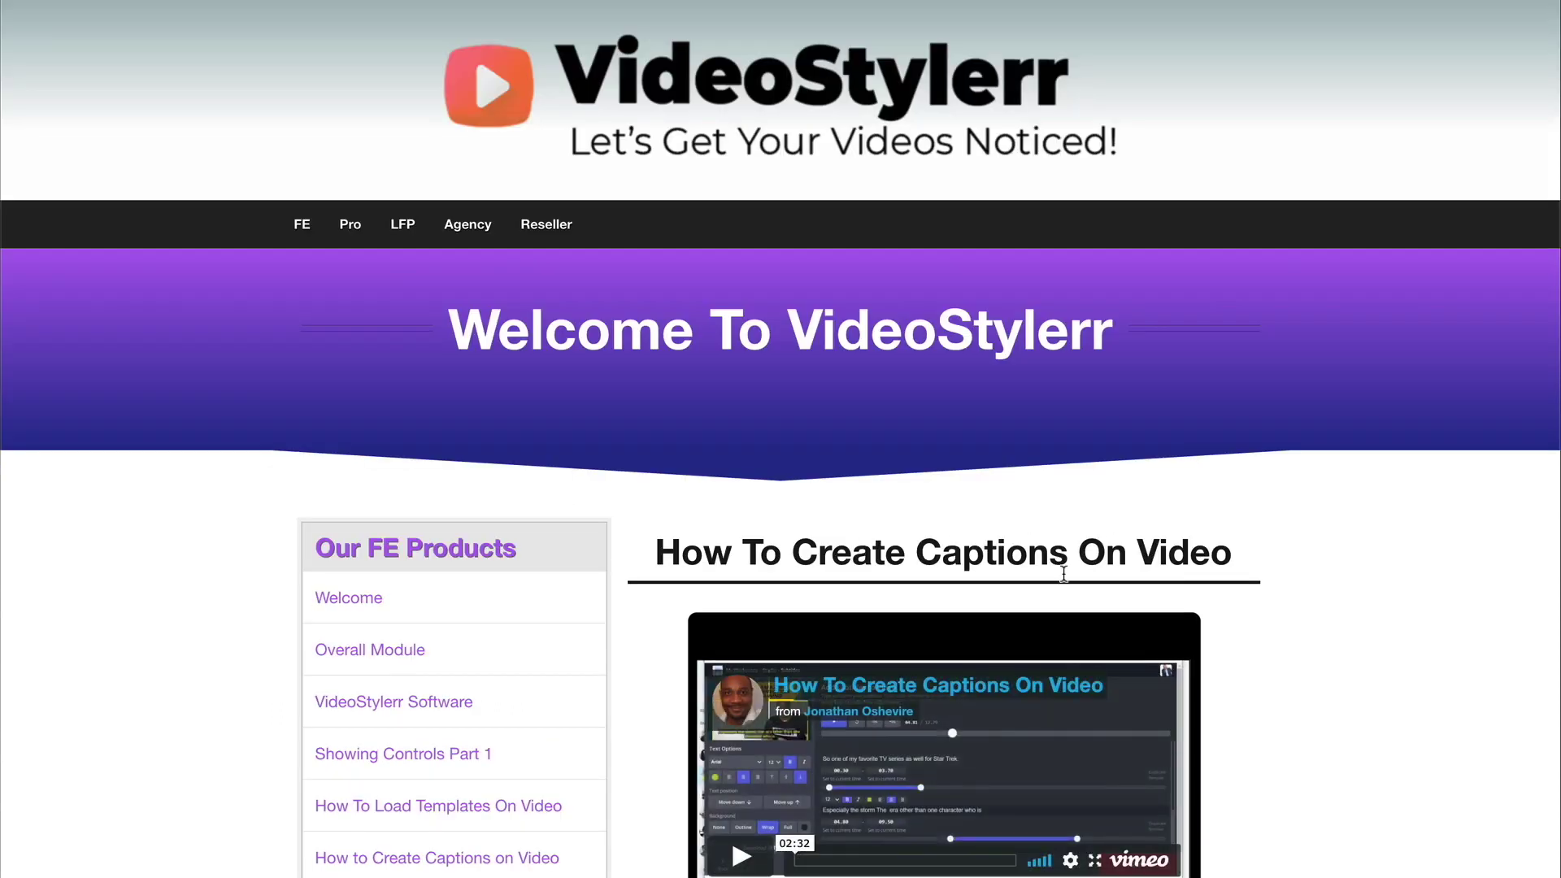
# Step: Open the How To Adjust Template And Video lesson and scroll through it
pyautogui.scroll(-5, 983, 665)
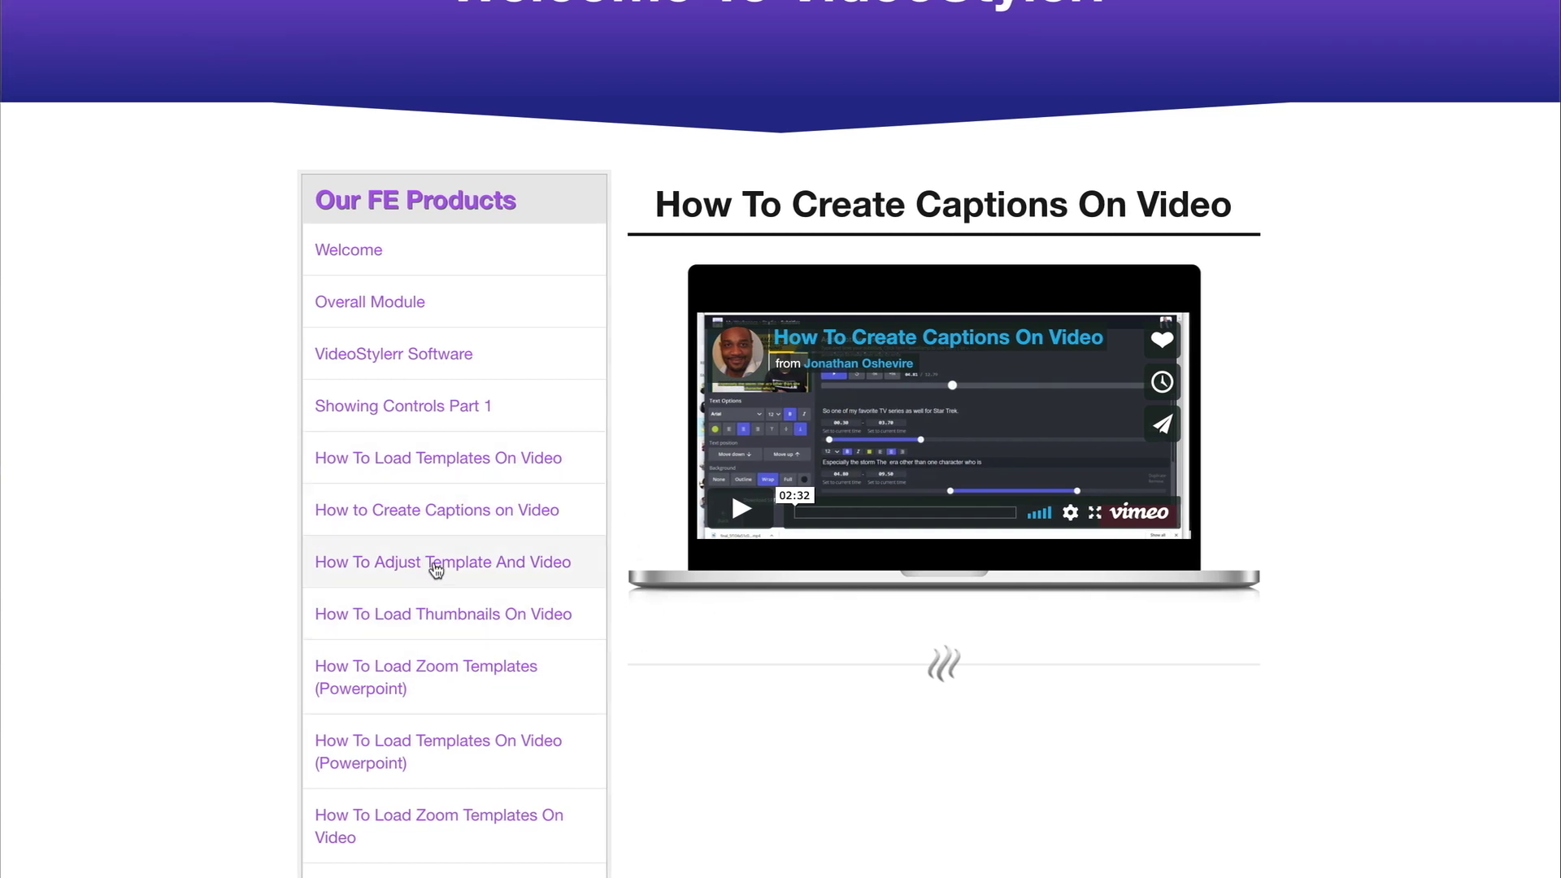
pyautogui.click(489, 573)
pyautogui.scroll(-3, 1055, 754)
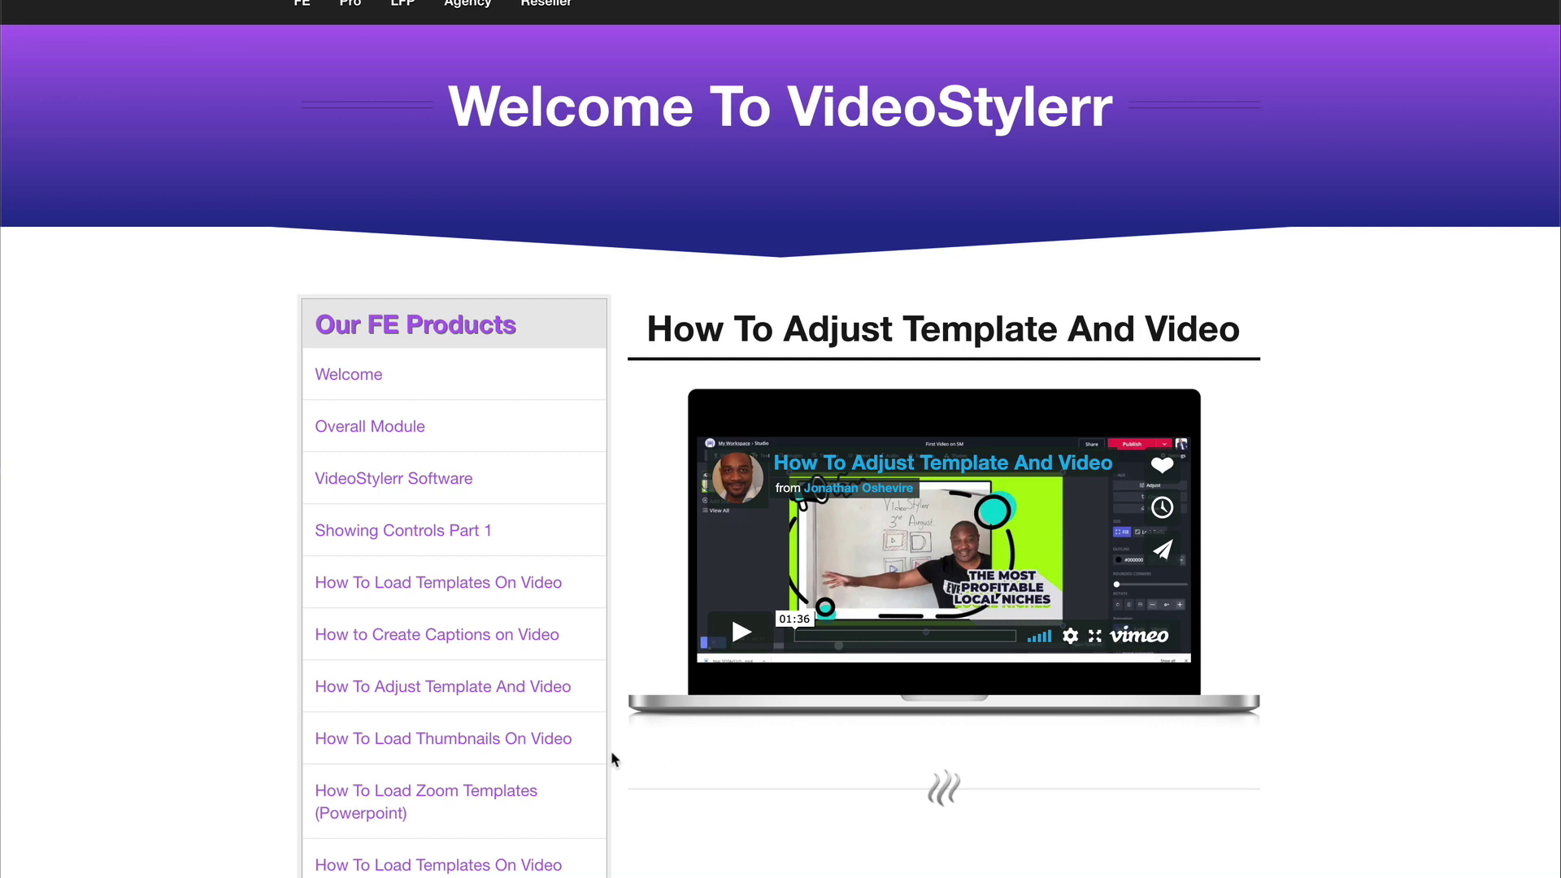
# Step: Open How To Load Thumbnails On Video and scroll down to its 03:23 tutorial
pyautogui.click(413, 746)
pyautogui.scroll(-4, 672, 733)
pyautogui.scroll(-1, 1014, 516)
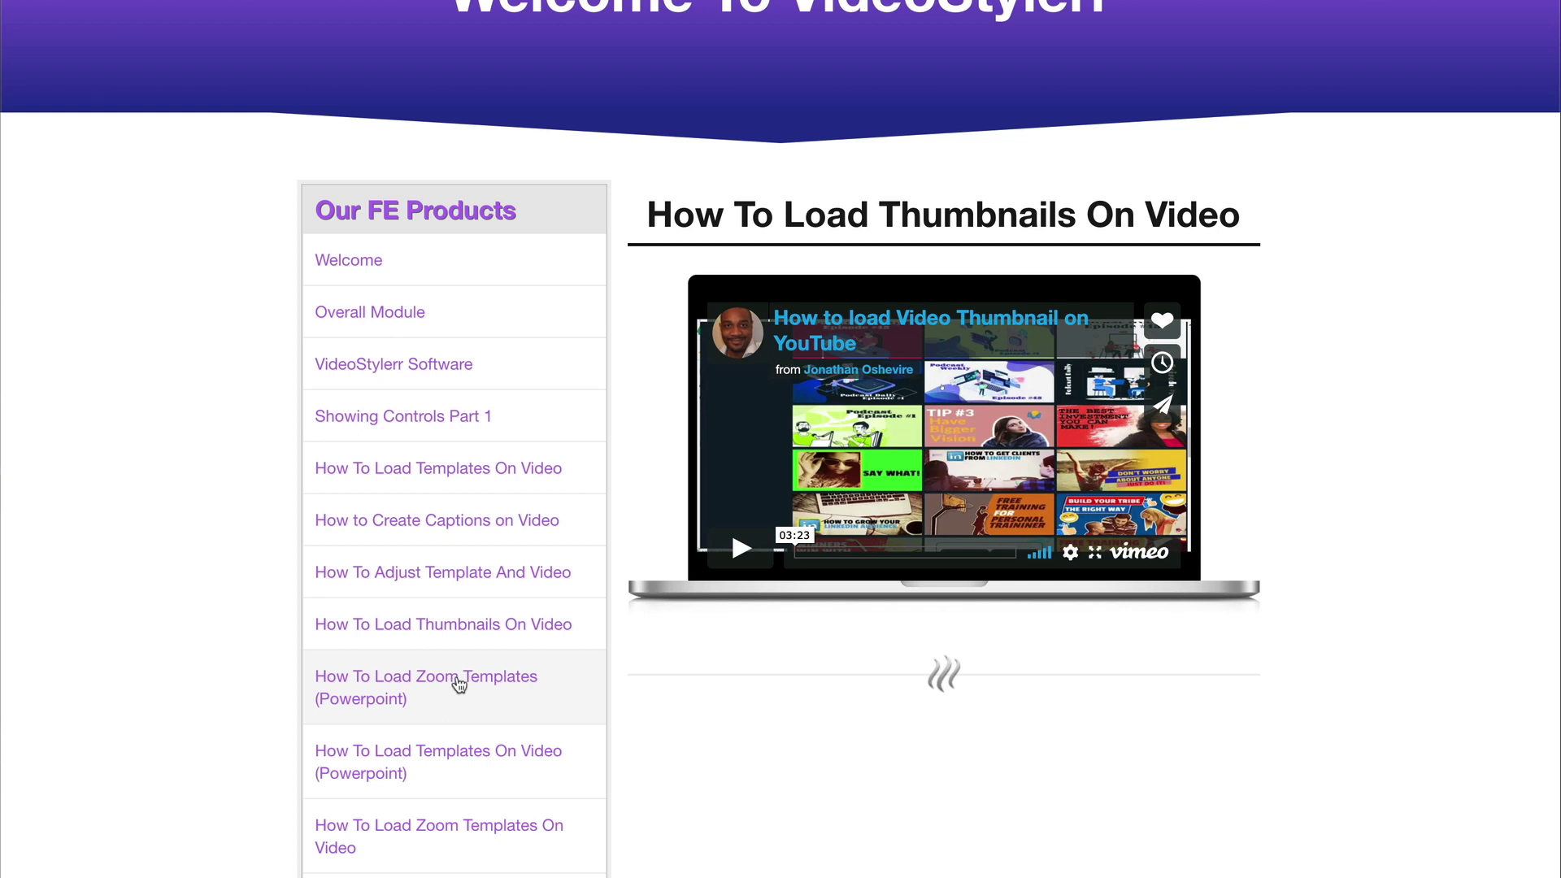
# Step: Open the How To Load Zoom Templates (Powerpoint) lesson and scroll to the phone-frame wrapper template
pyautogui.click(463, 680)
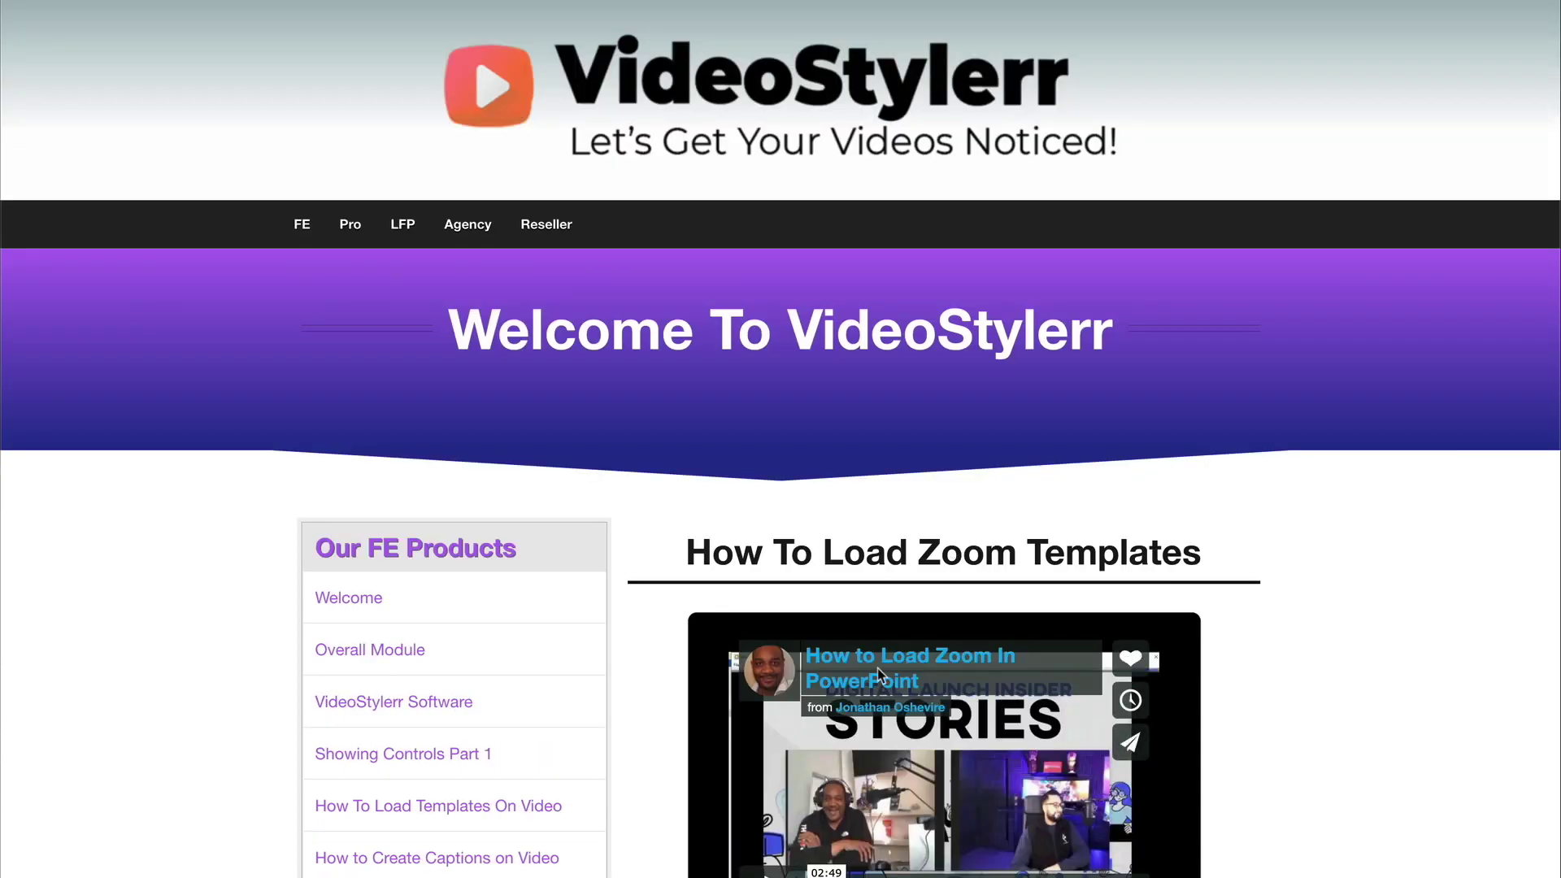
pyautogui.scroll(-3, 1005, 567)
pyautogui.scroll(-3, 1005, 567)
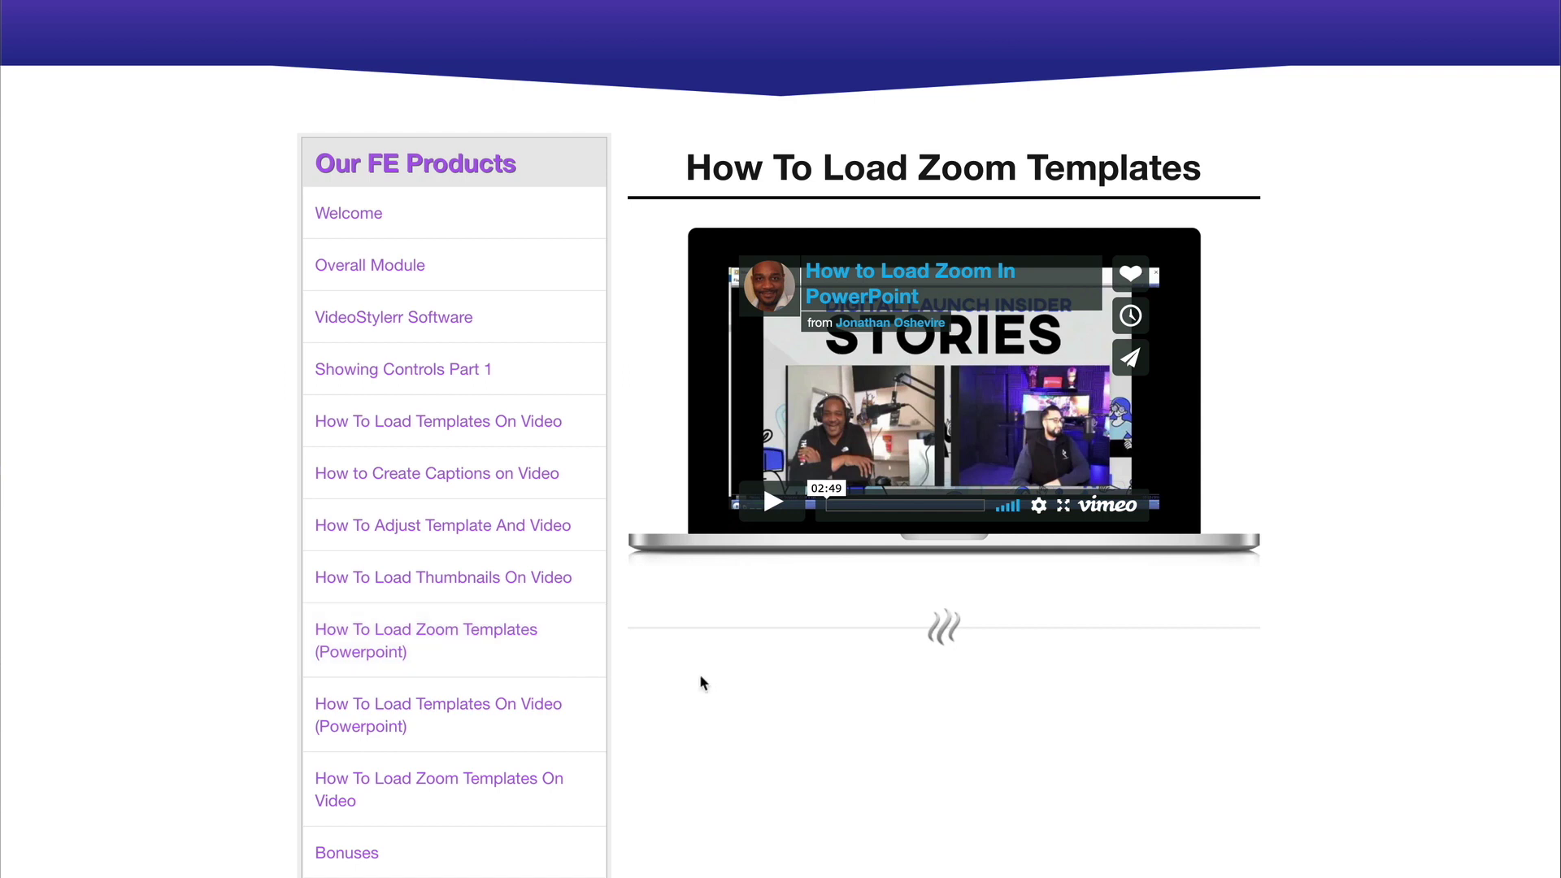
pyautogui.scroll(-1, 692, 679)
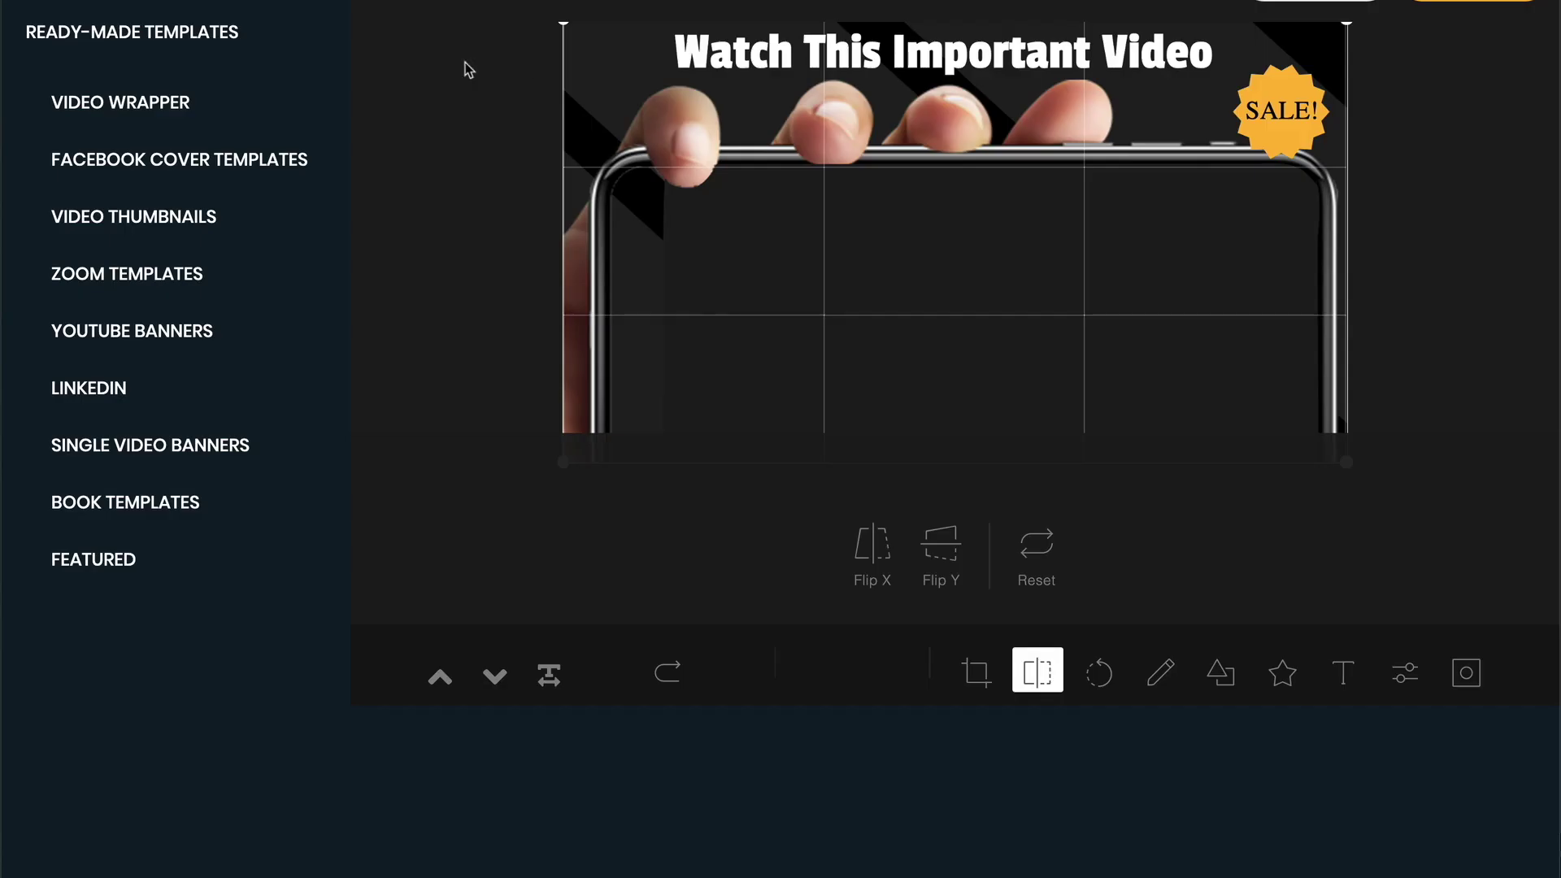
# Step: Filter ready-made templates to Video Wrapper and browse to the 'Sprinkle in your unique differnces' laptop template
pyautogui.click(124, 31)
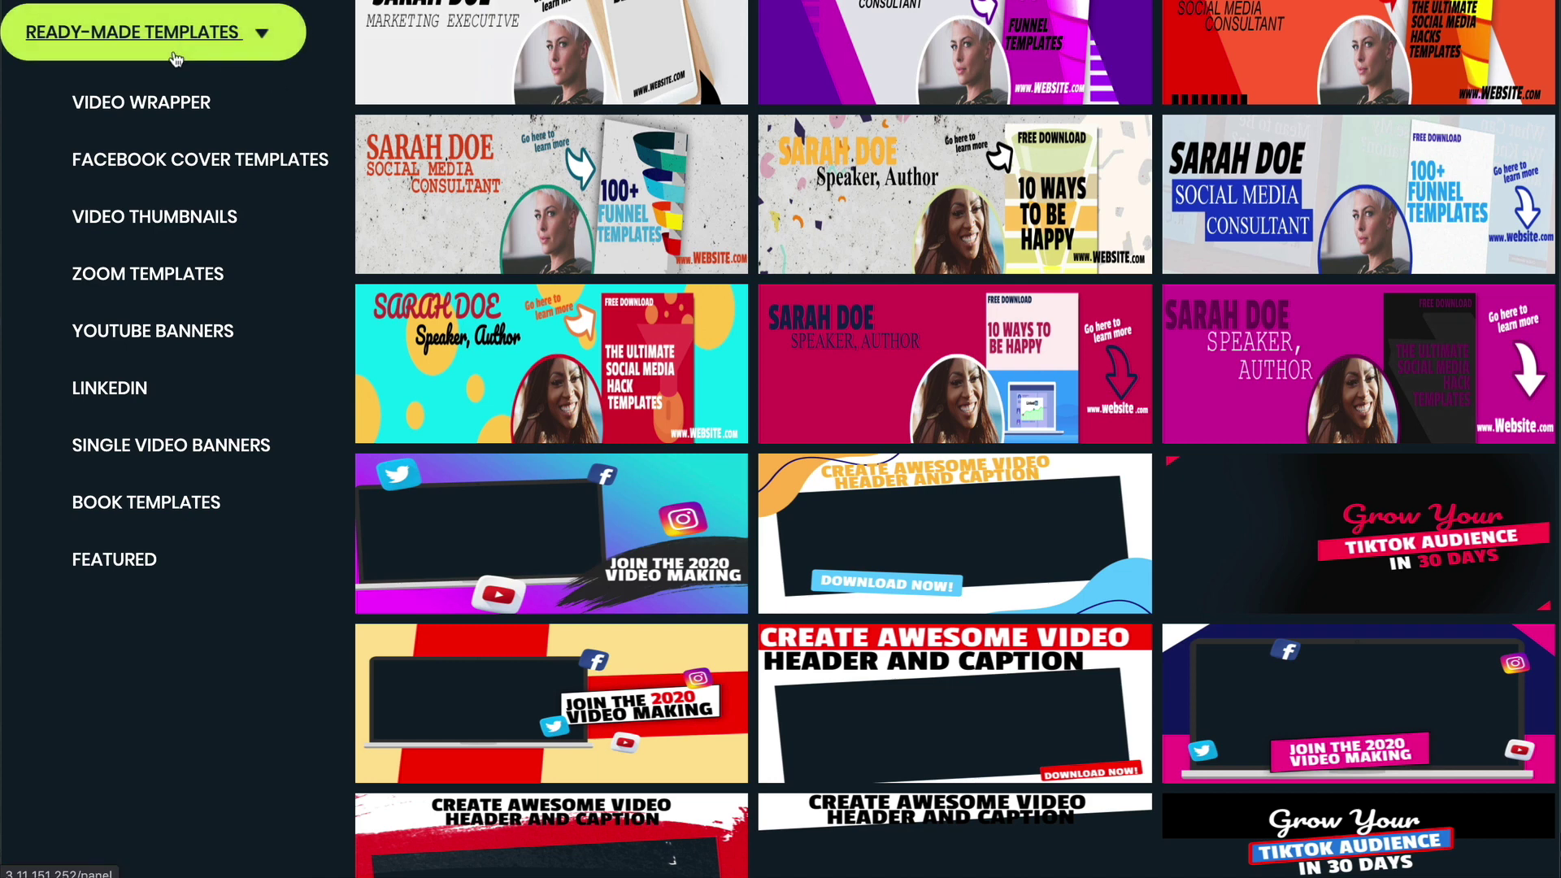
pyautogui.click(145, 31)
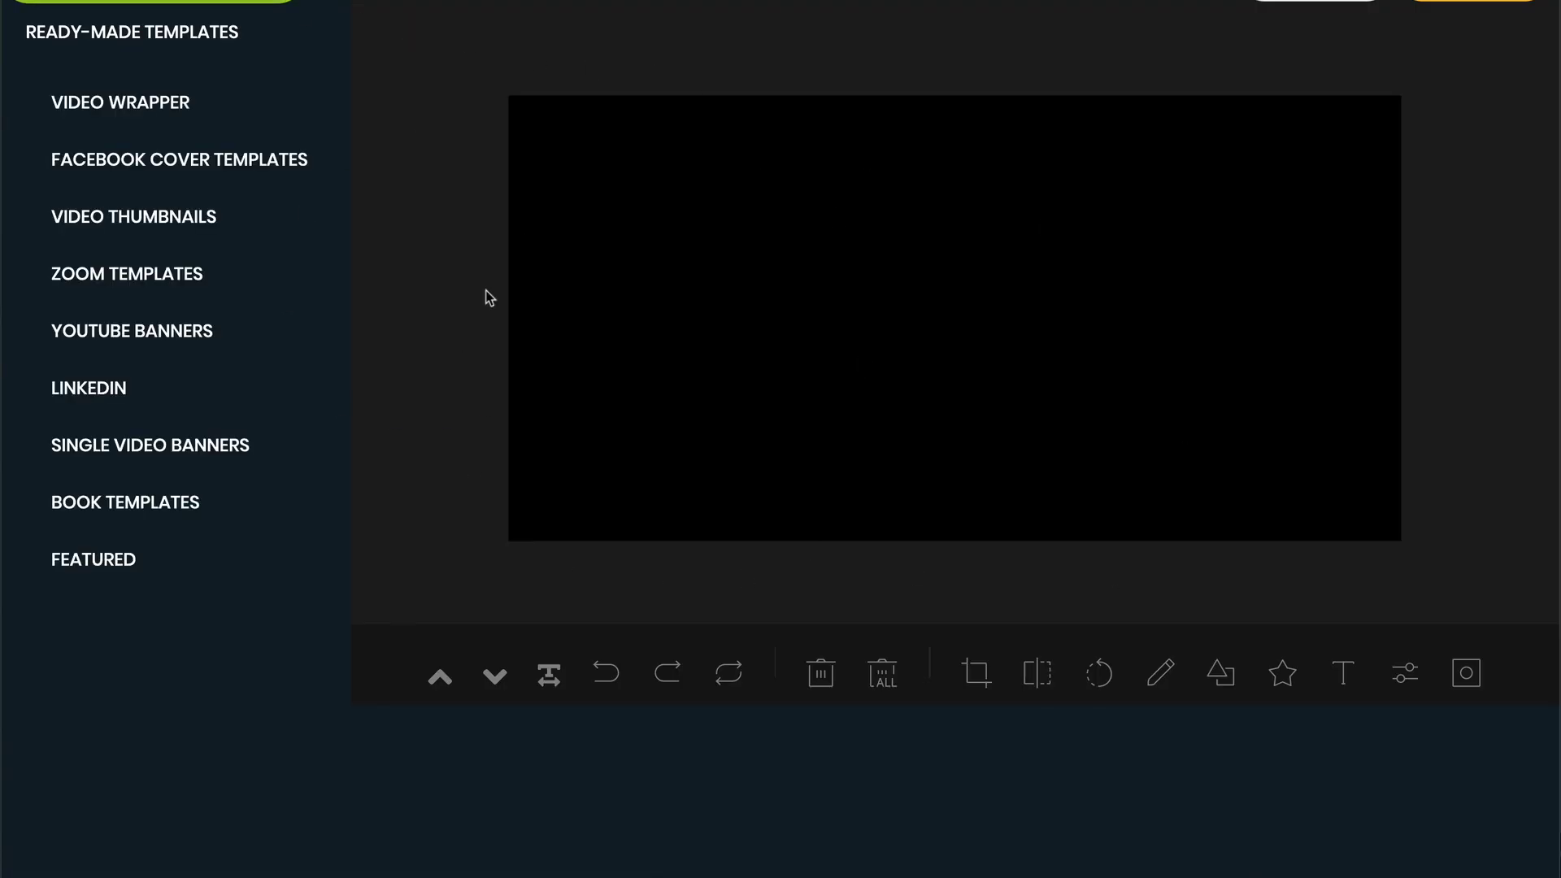
pyautogui.click(144, 41)
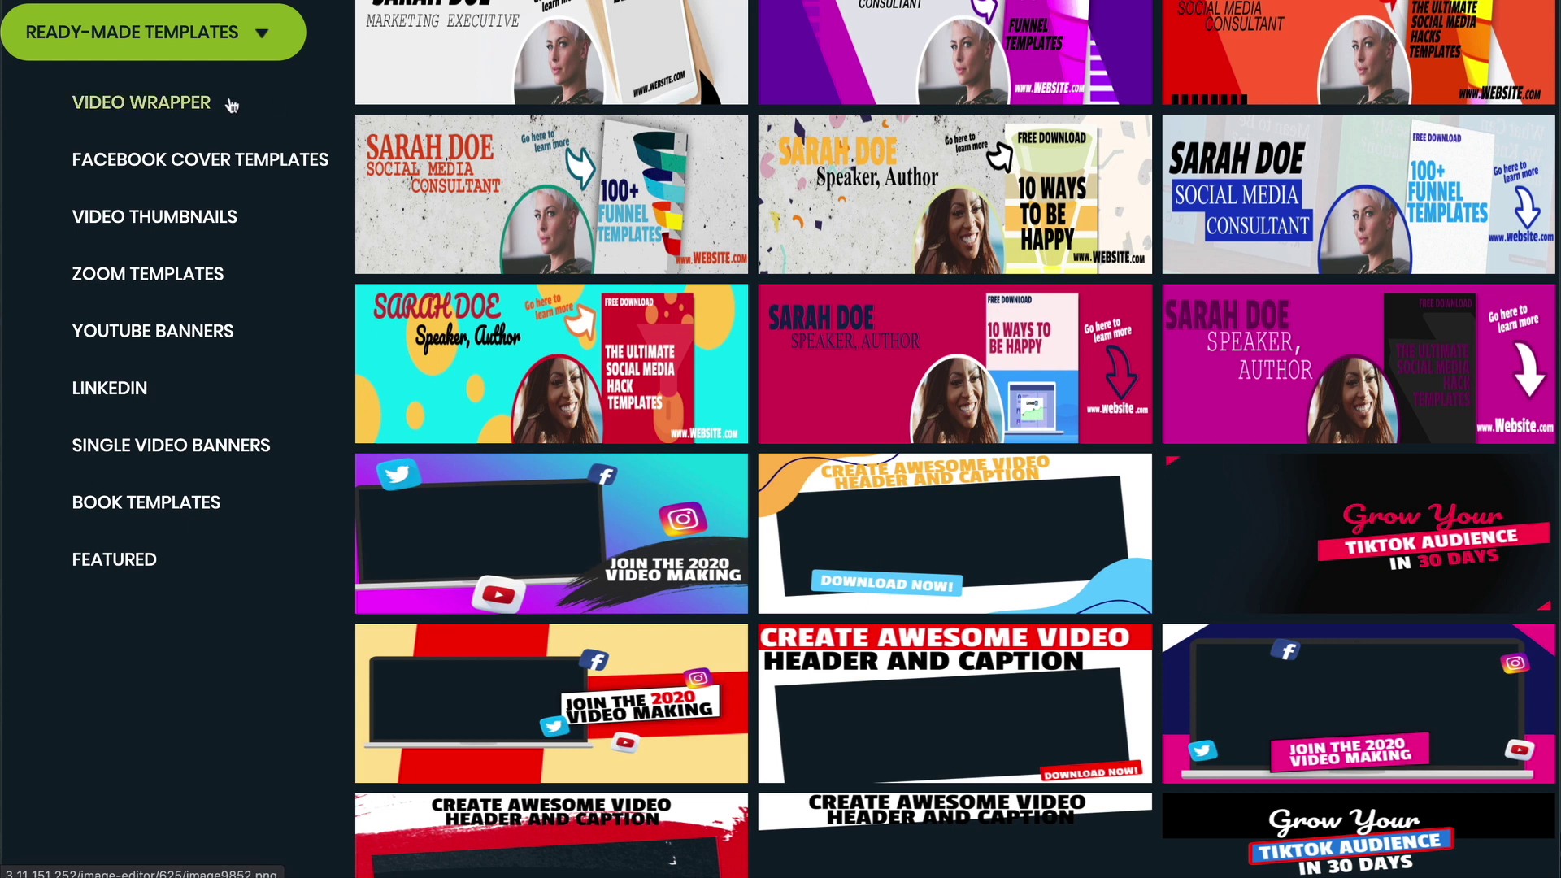
pyautogui.click(222, 104)
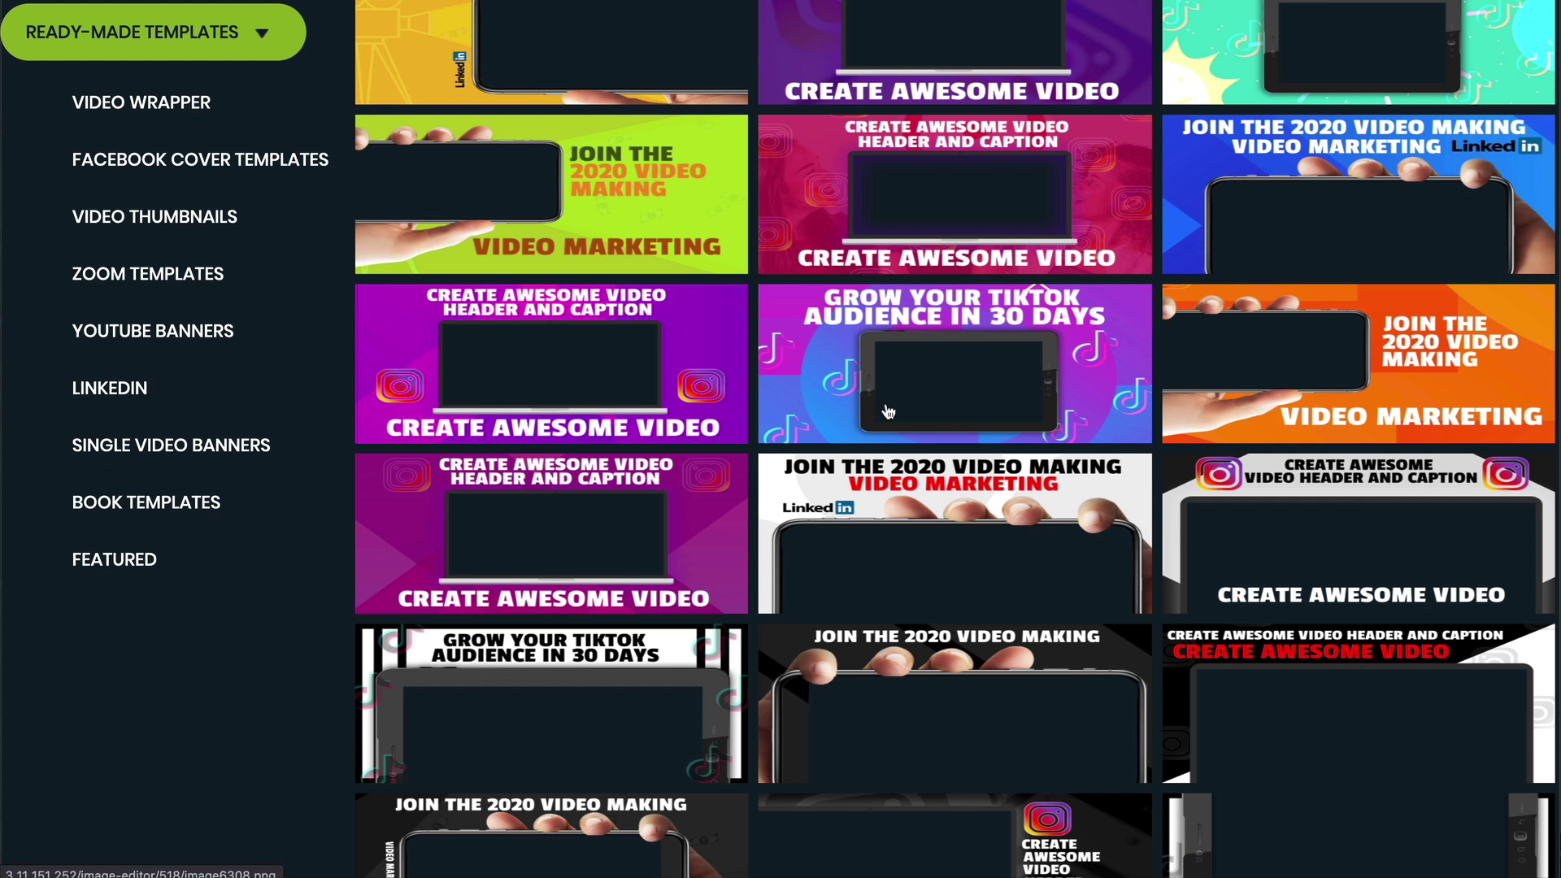
pyautogui.scroll(-5, 888, 412)
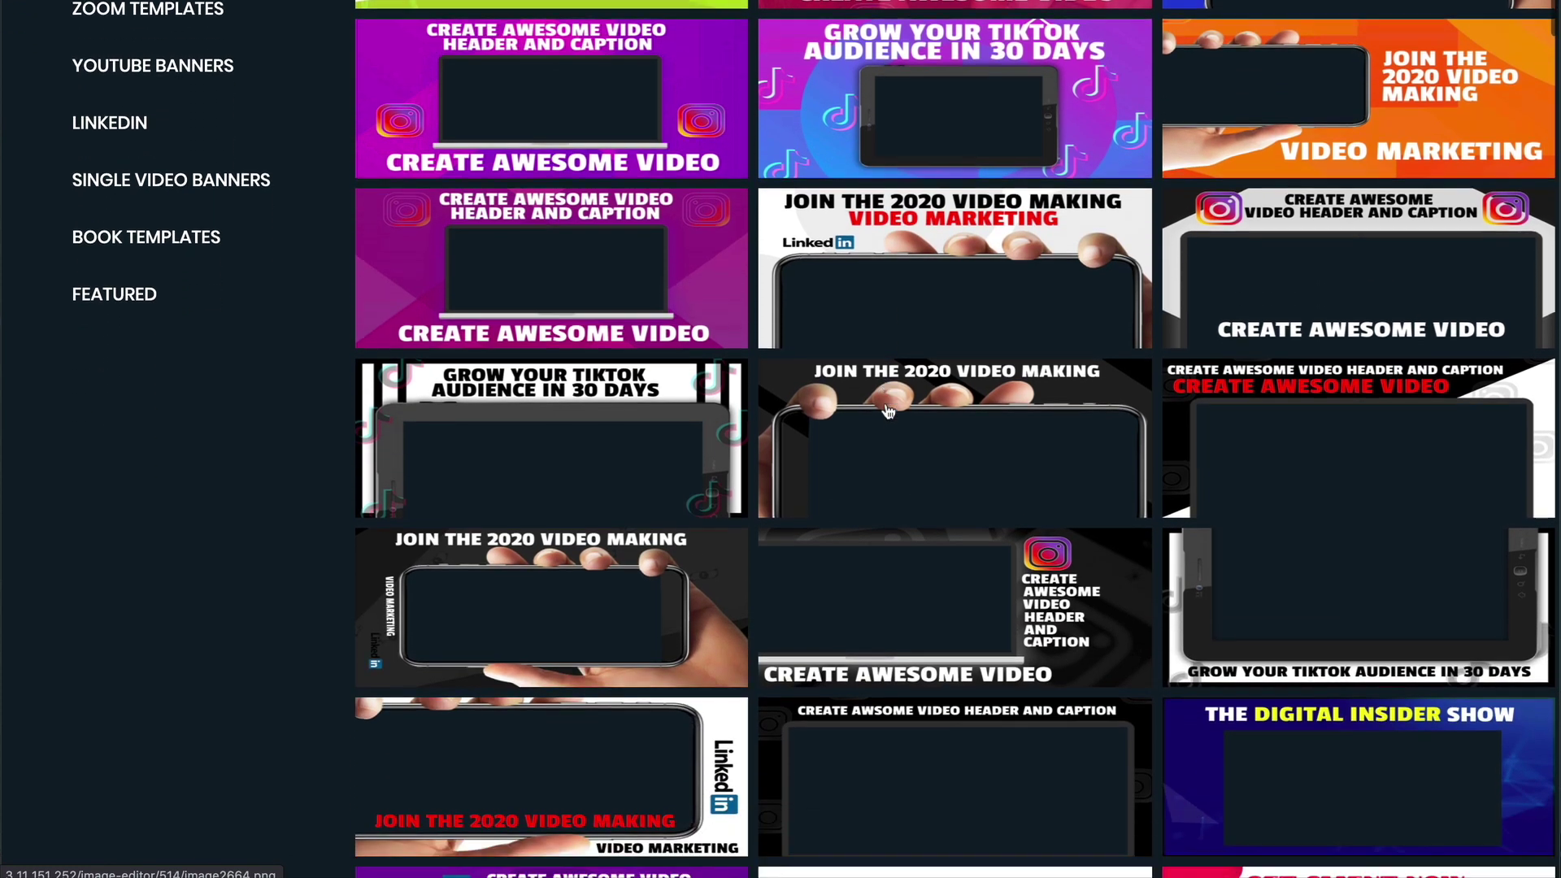
pyautogui.scroll(-8, 888, 412)
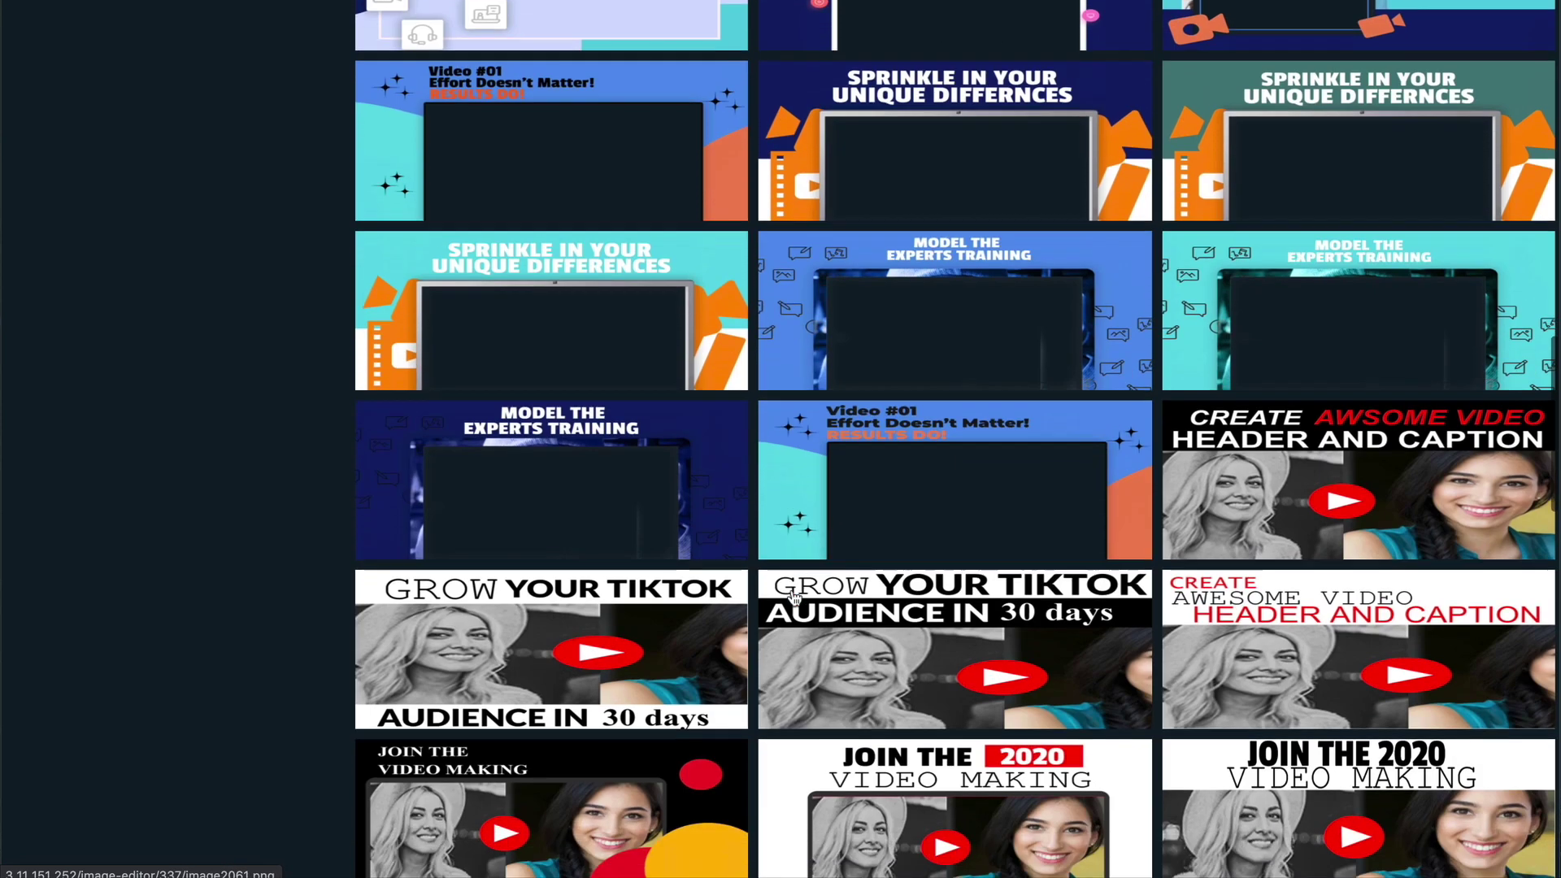
pyautogui.scroll(-12, 1325, 553)
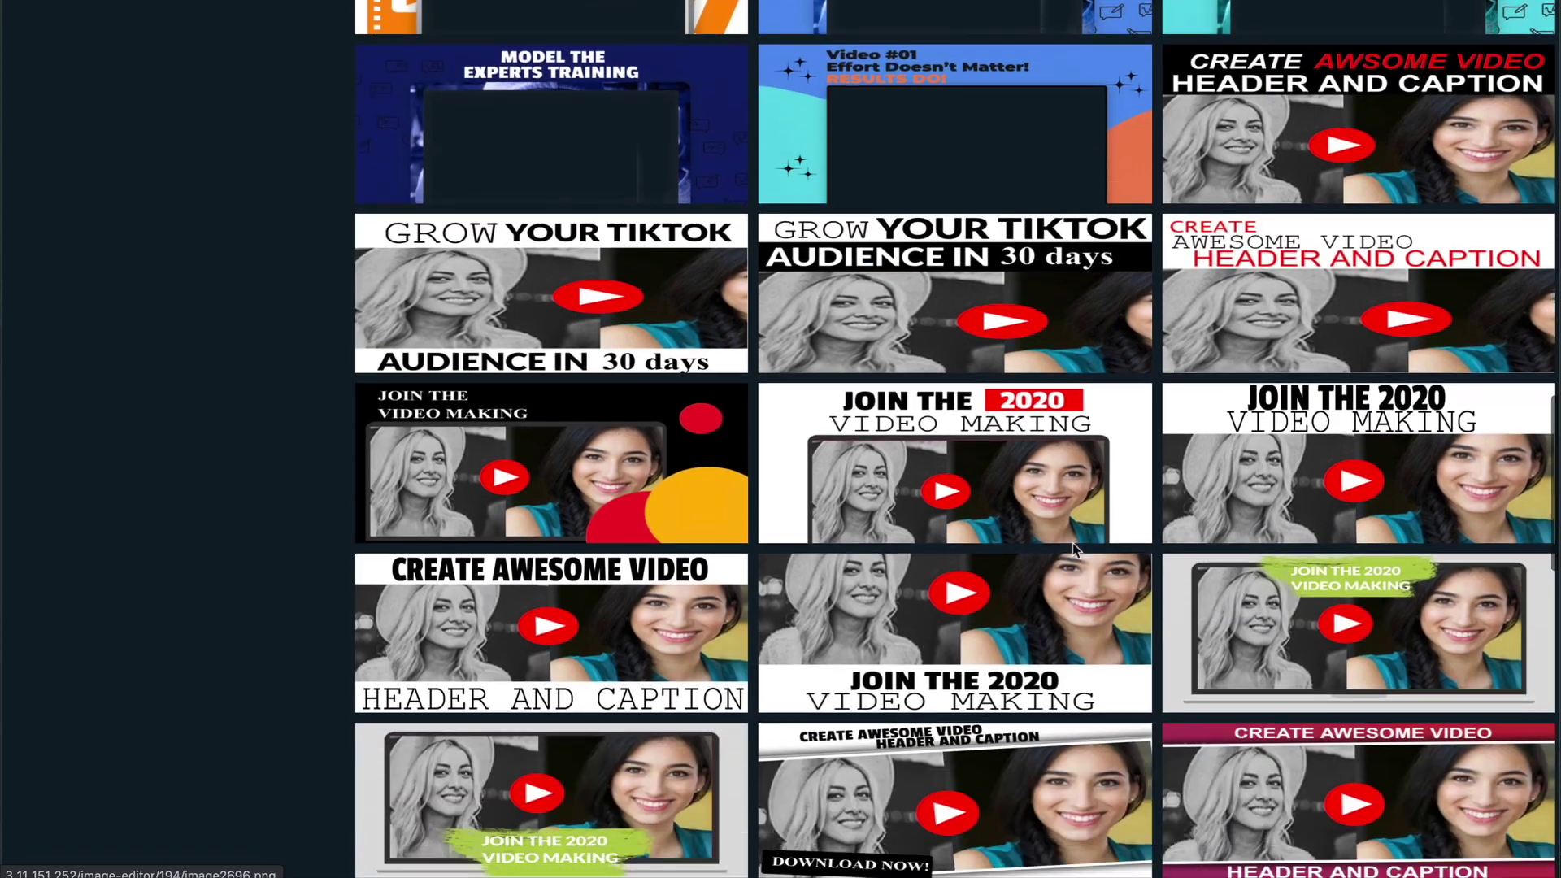
pyautogui.scroll(-20, 1069, 554)
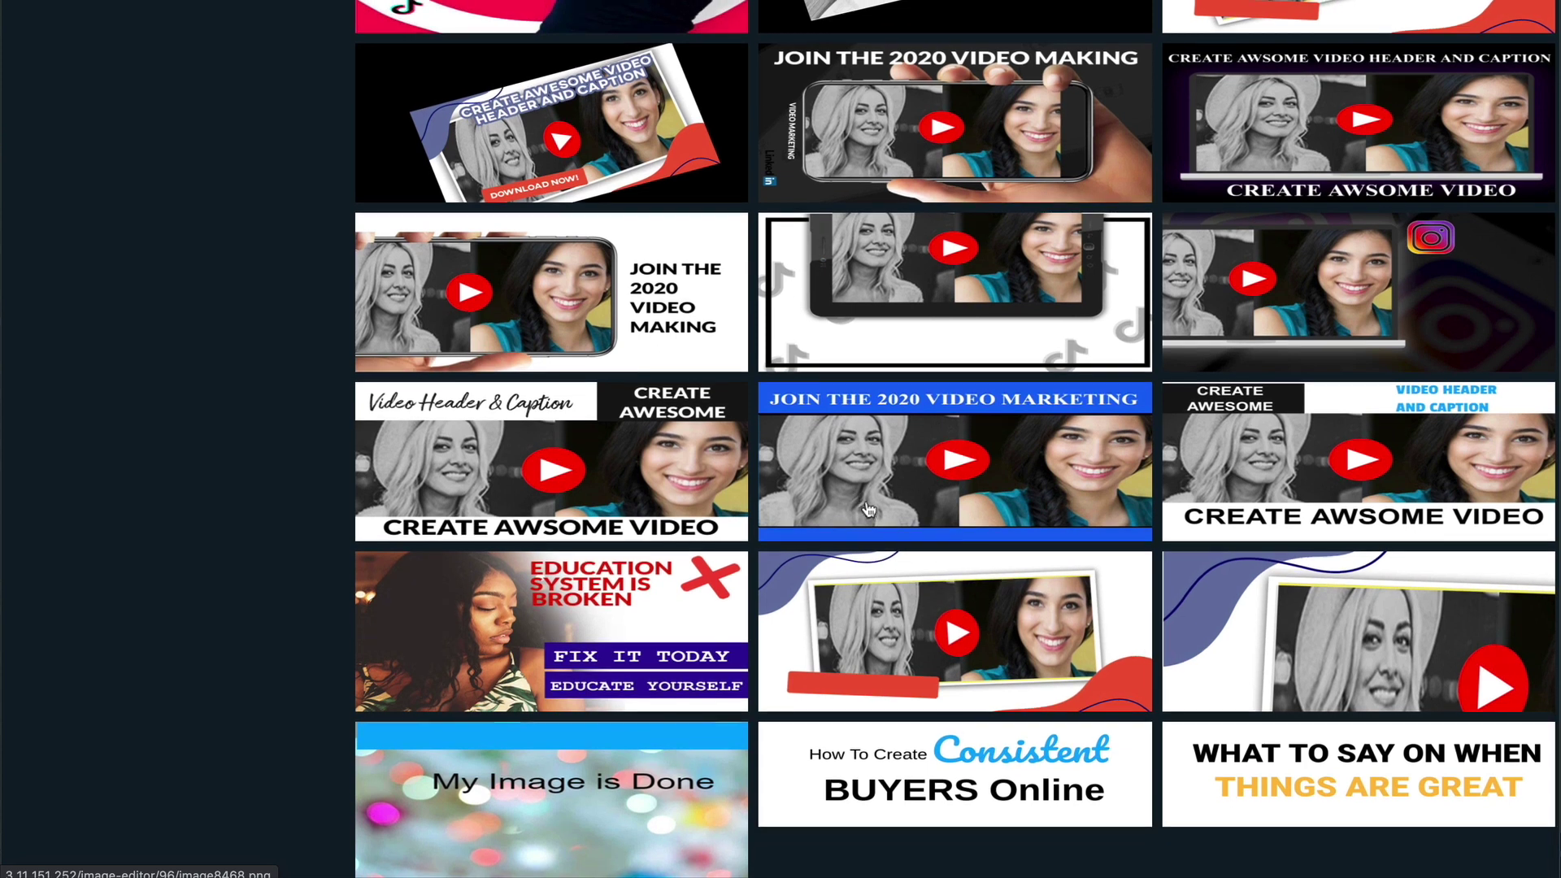
pyautogui.scroll(5, 973, 471)
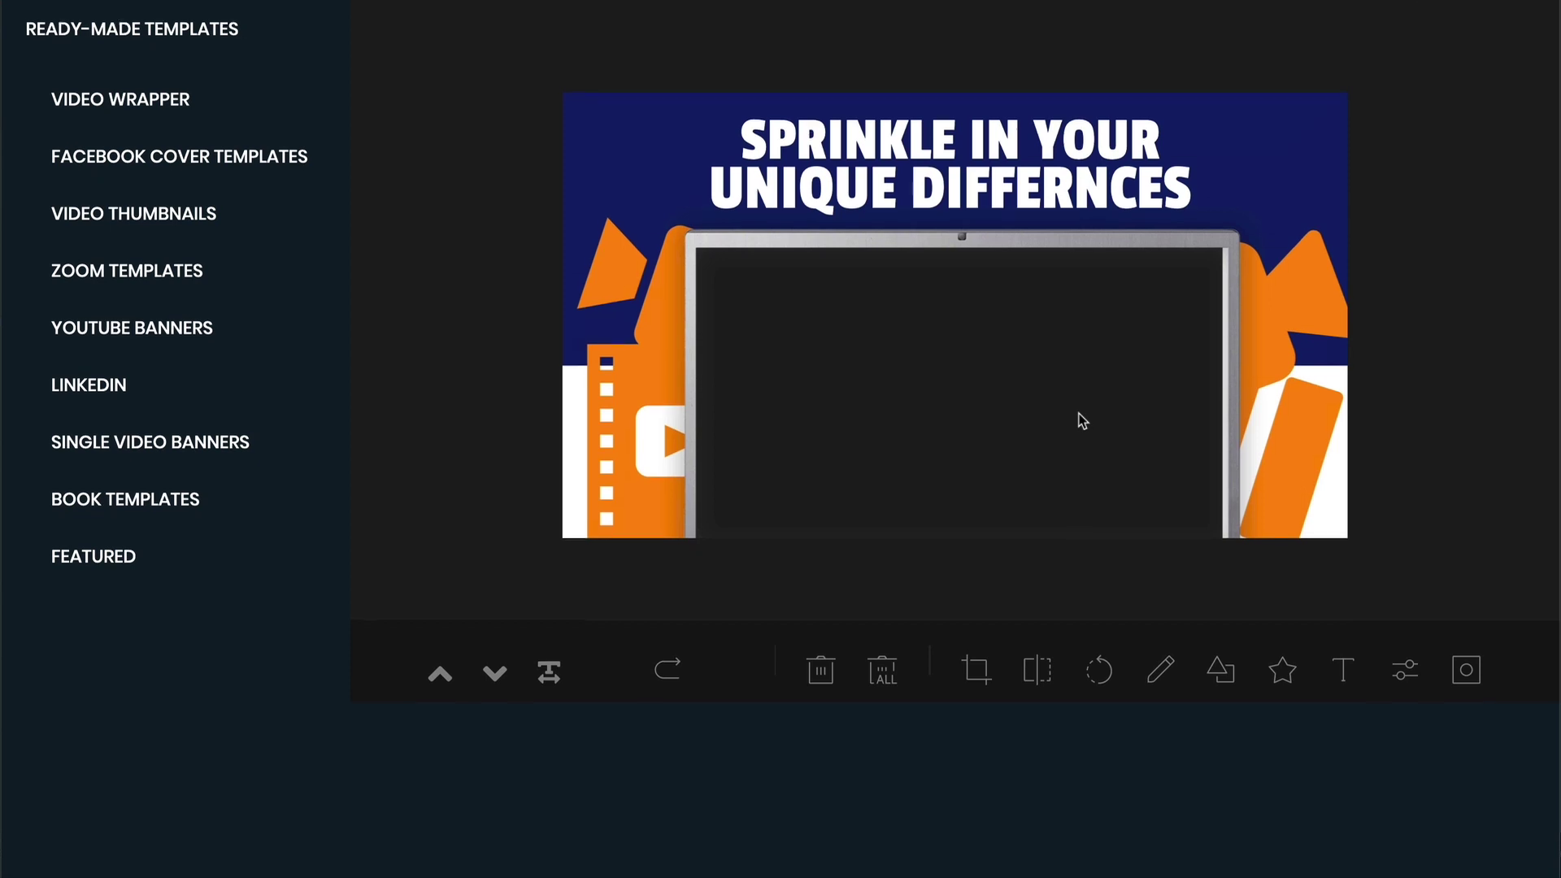
# Step: Retitle the template 'WACTH THIS VIDEO' / 'TO LEARN MORE' and shift the second line right
pyautogui.scroll(1, 794, 285)
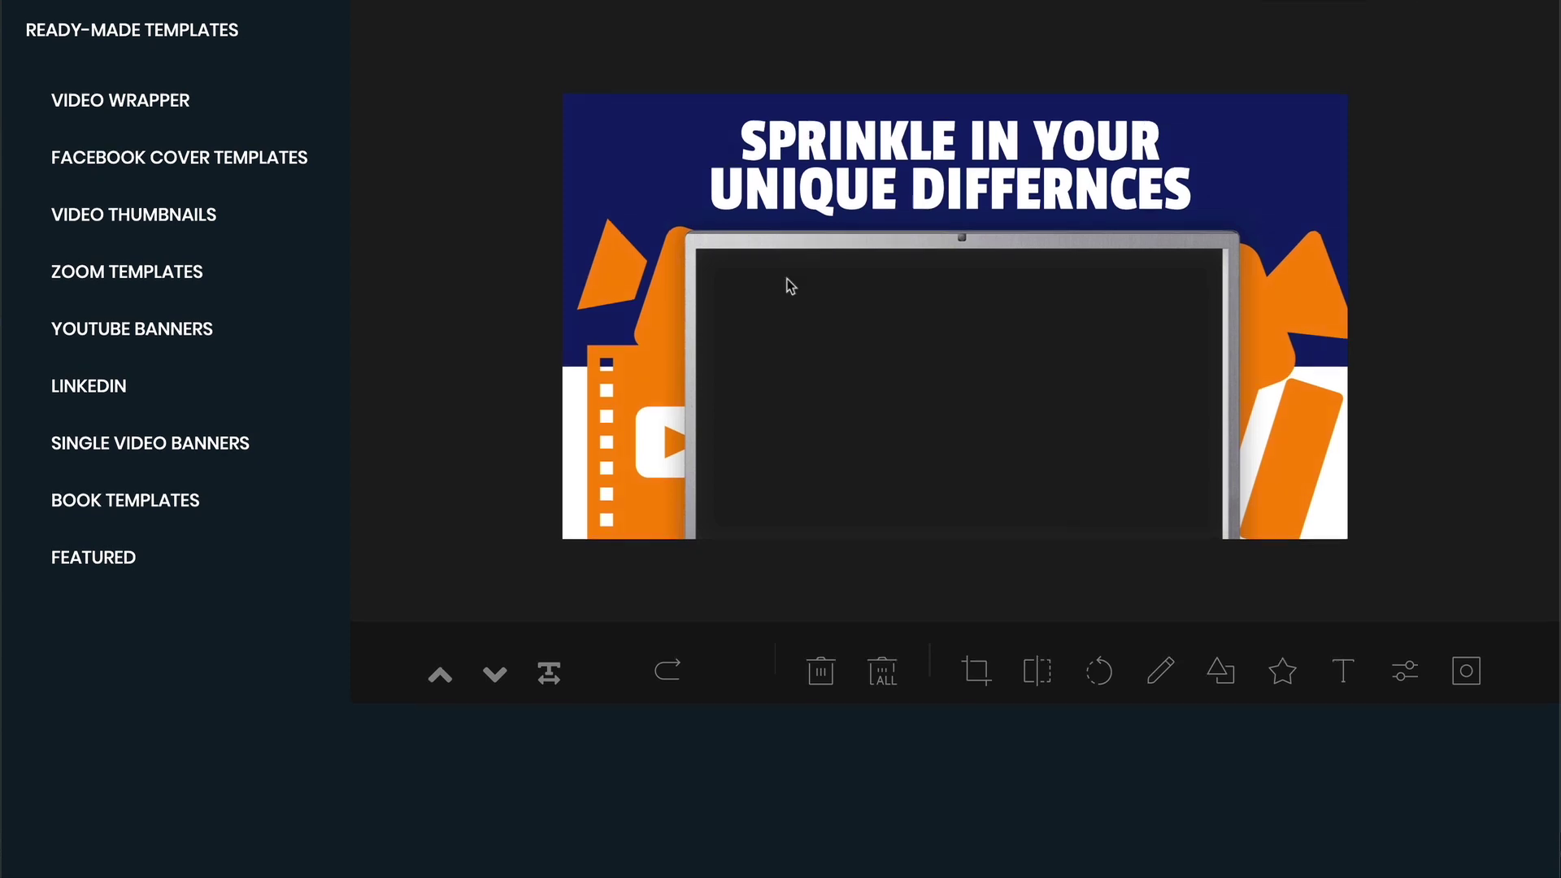
pyautogui.click(919, 171)
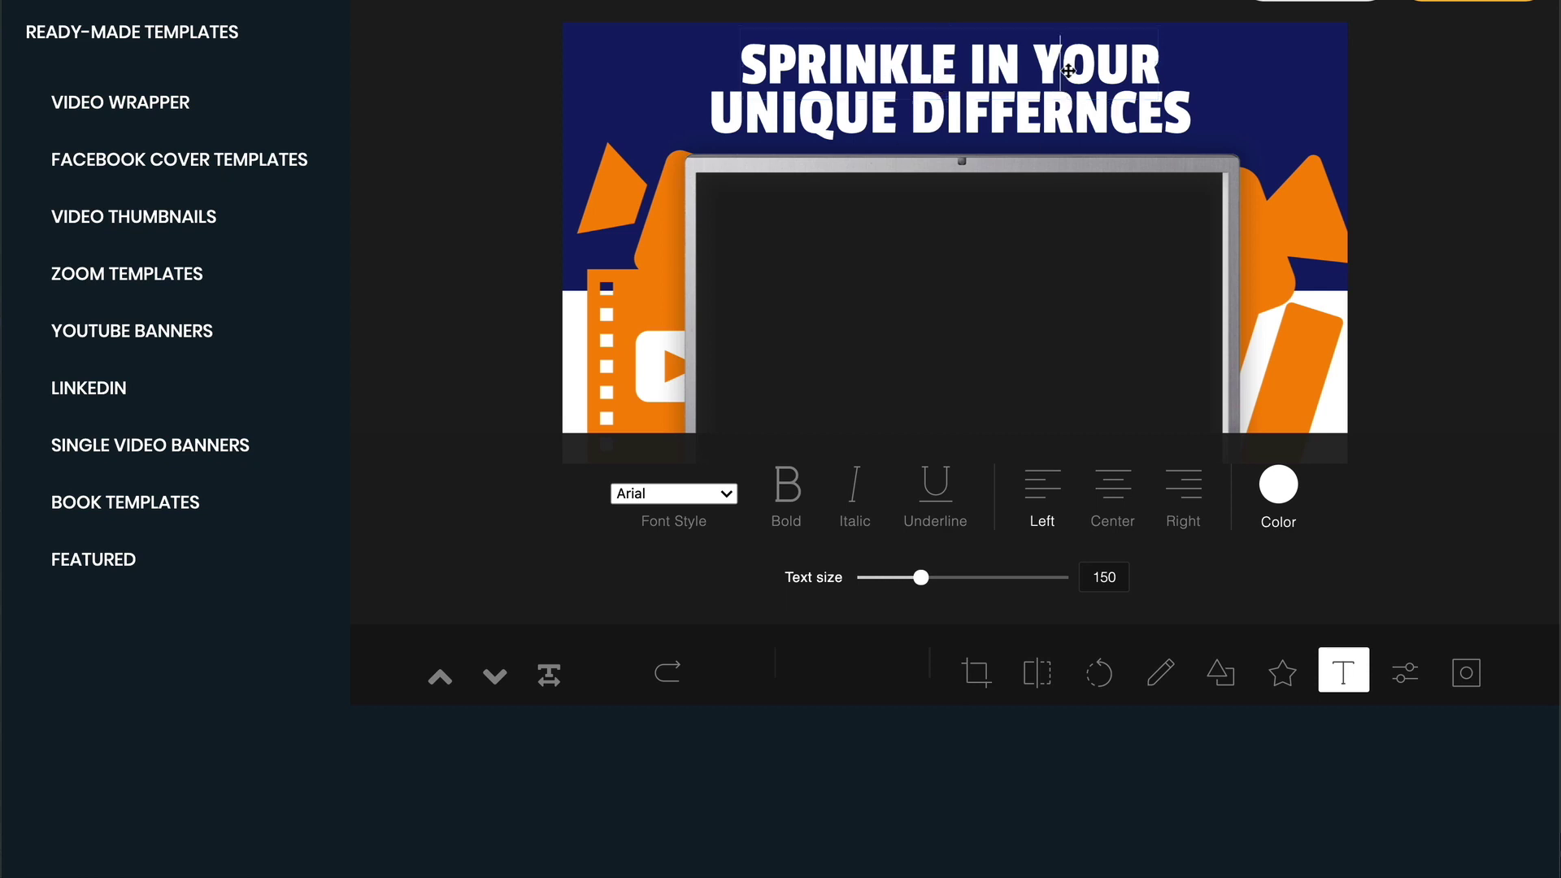
pyautogui.doubleClick(1068, 71)
pyautogui.write('W')
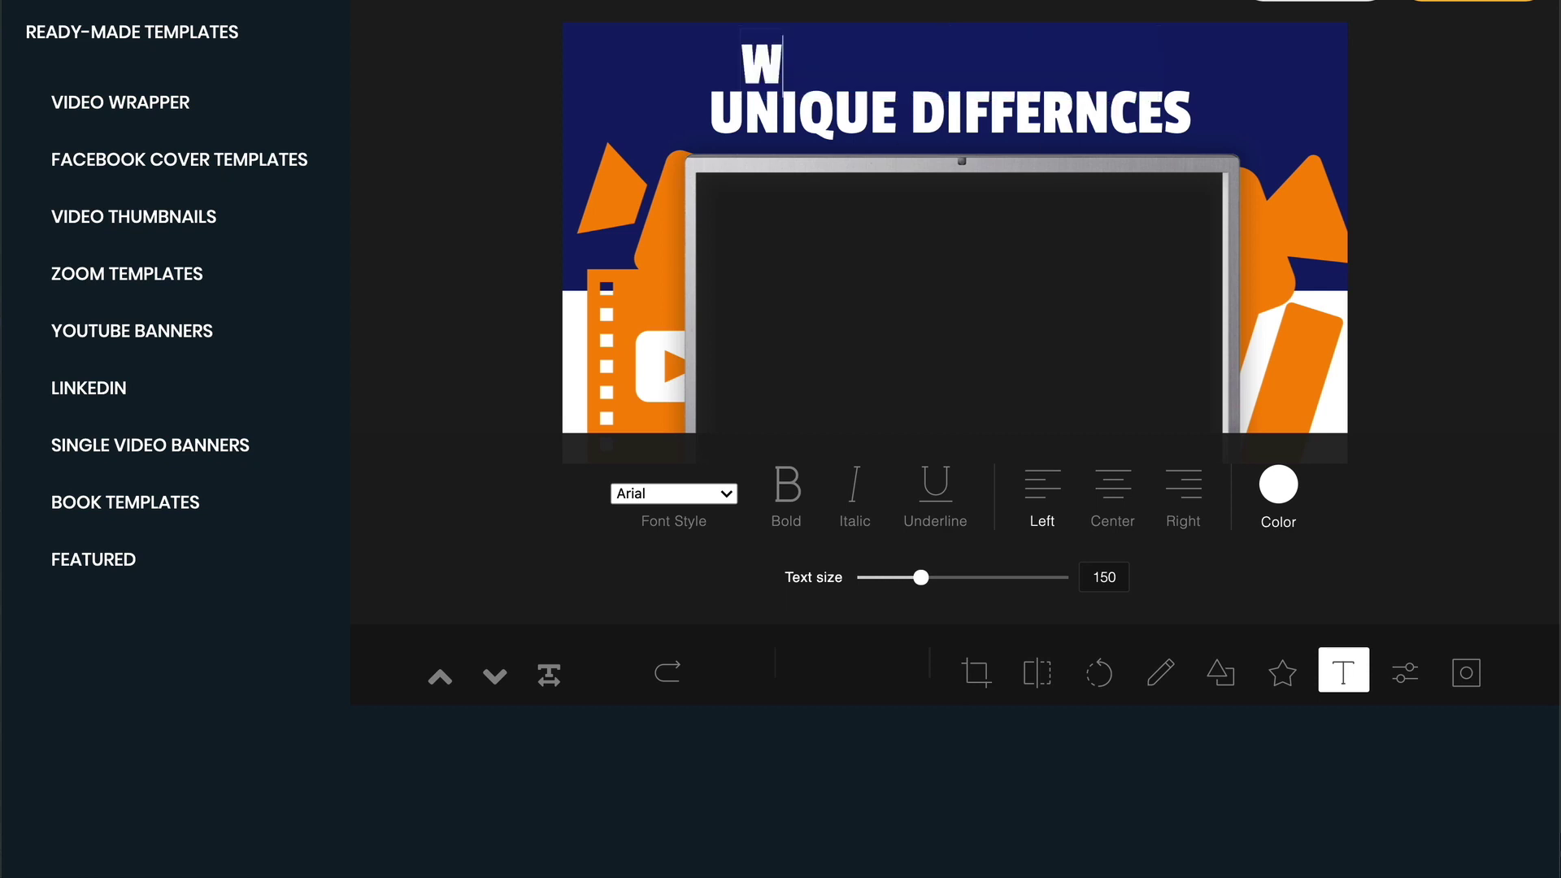
pyautogui.write('ACTH THIS VIDEO')
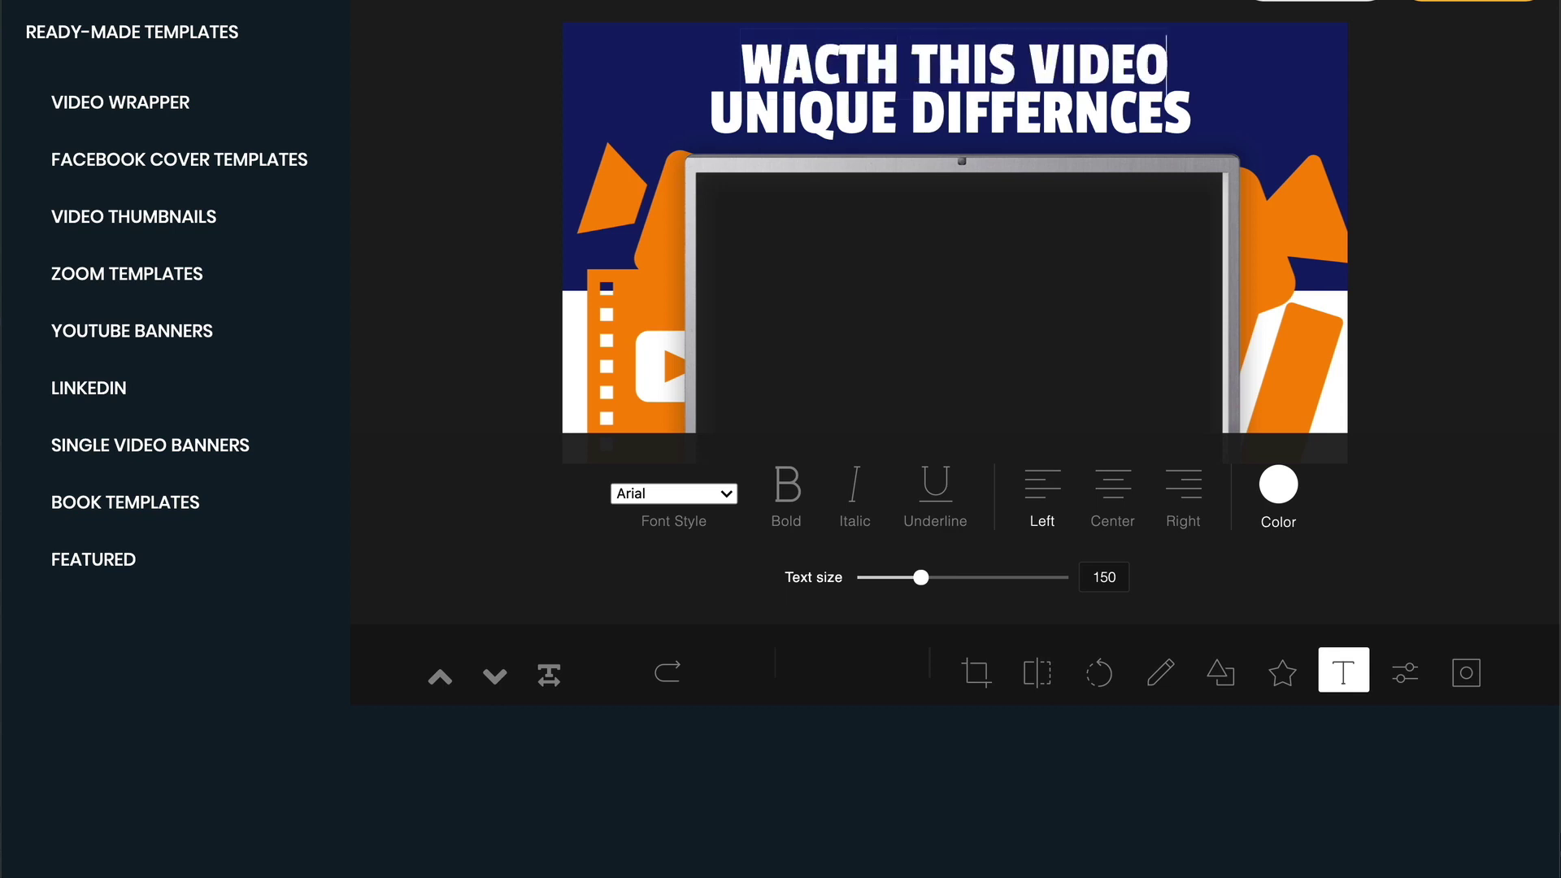
pyautogui.tripleClick(1069, 108)
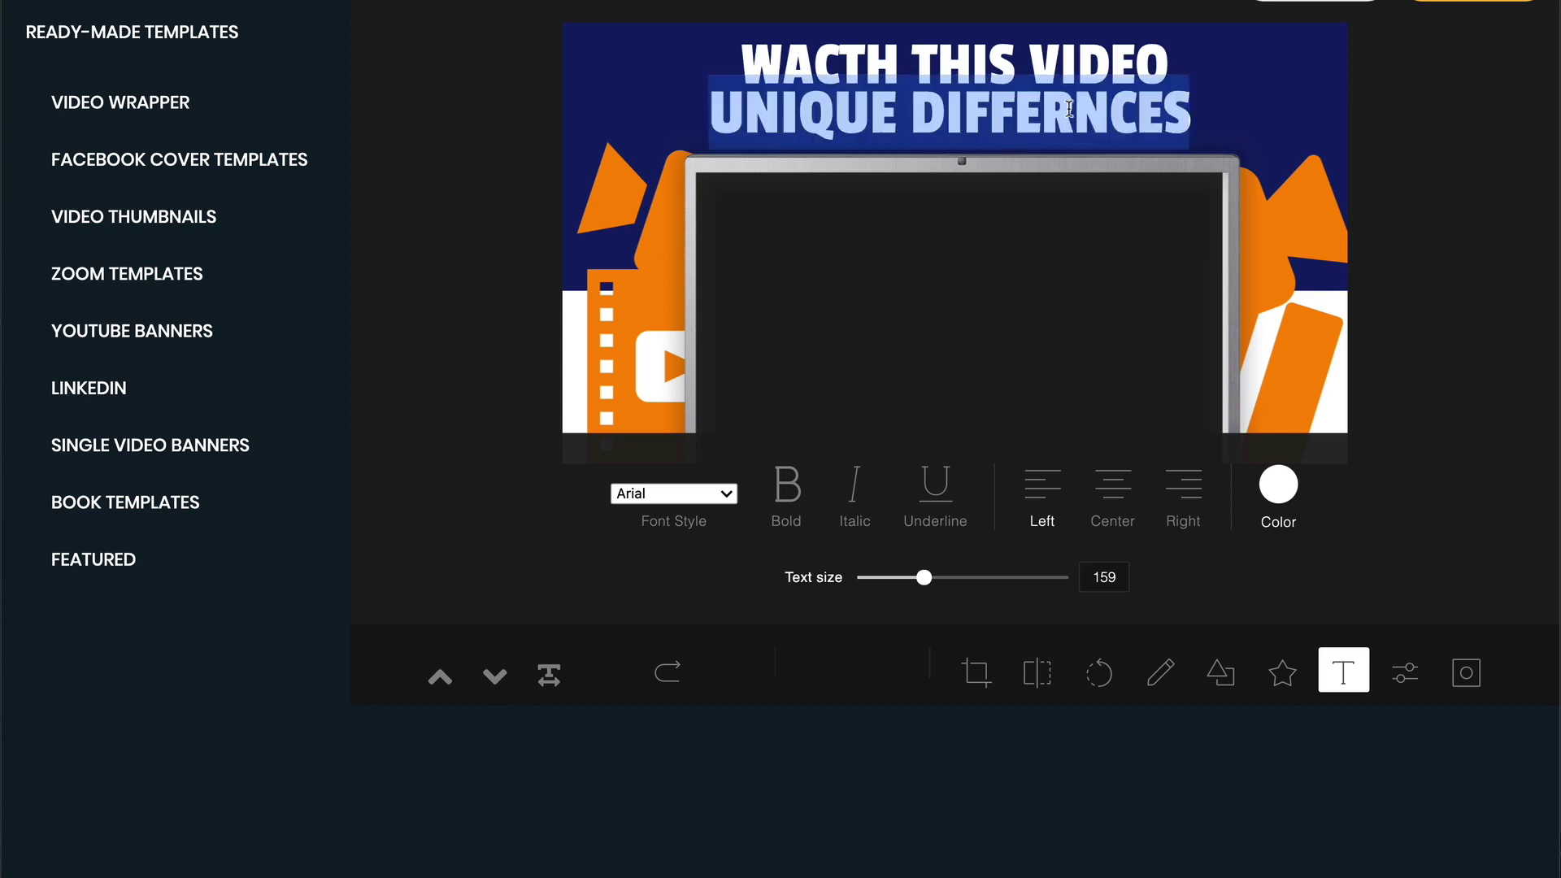
pyautogui.write('TO LEA')
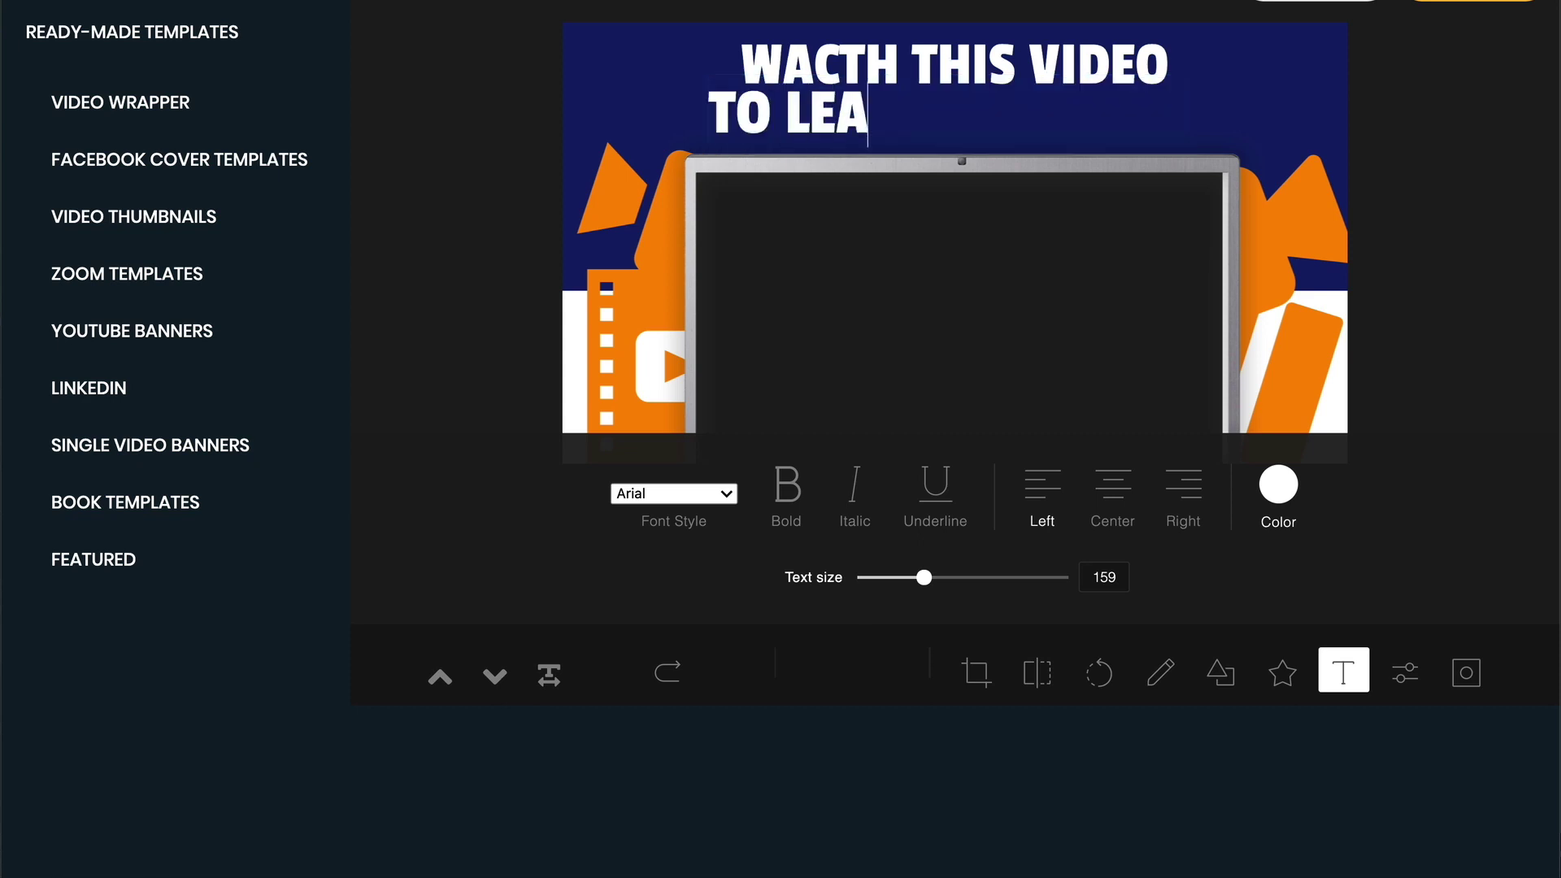
pyautogui.write('RN MORE')
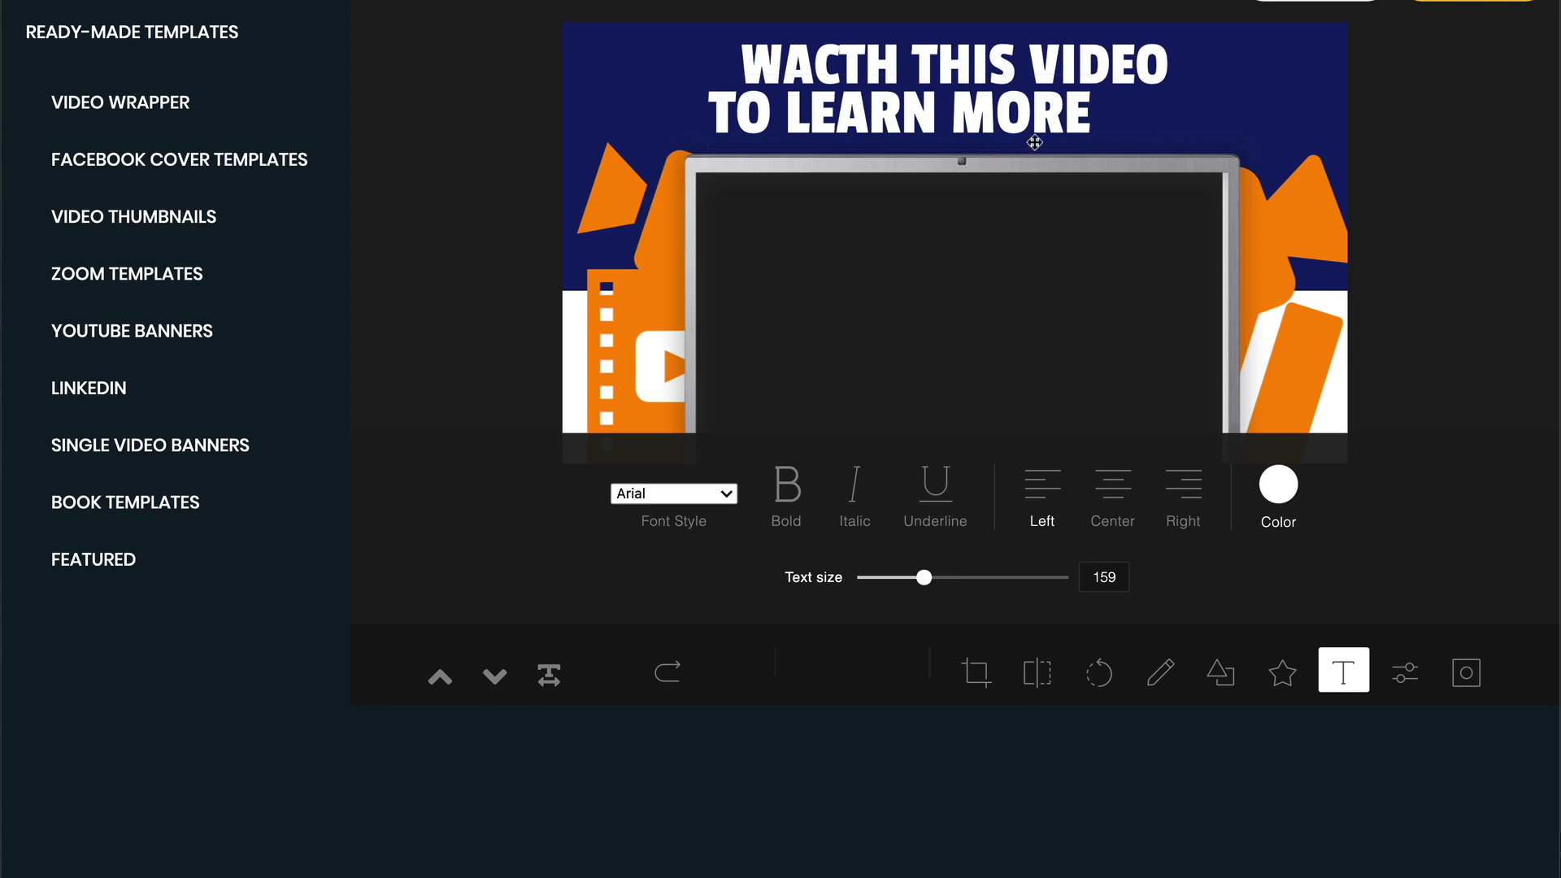
pyautogui.moveTo(1034, 139); pyautogui.dragTo(1083, 144)
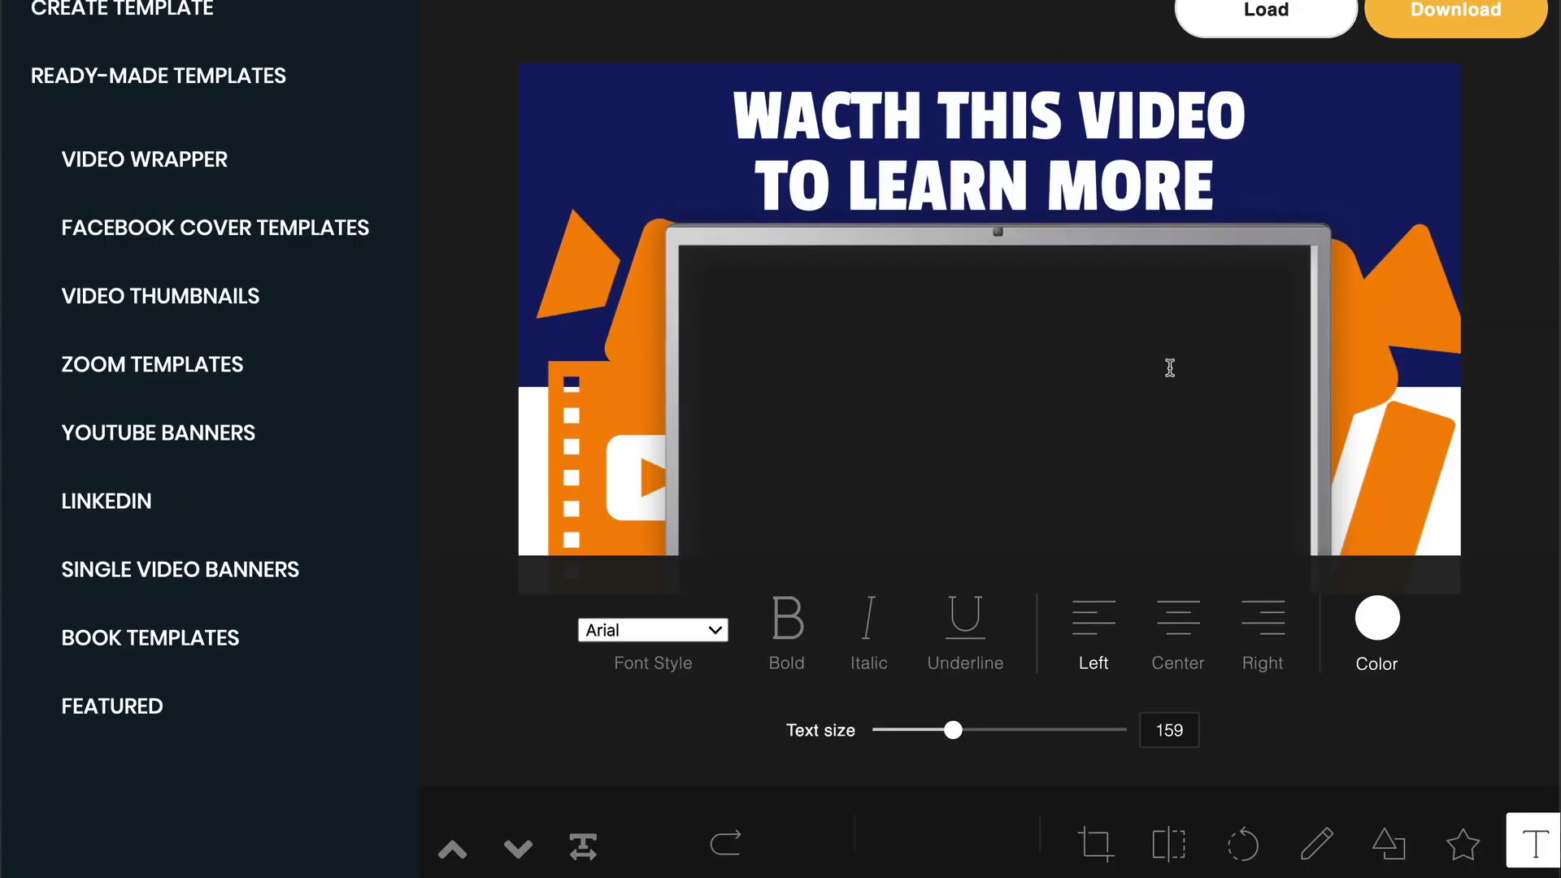
# Step: Correct the top title's misspelling so it reads 'WATCH THIS VIDEO'
pyautogui.click(1147, 174)
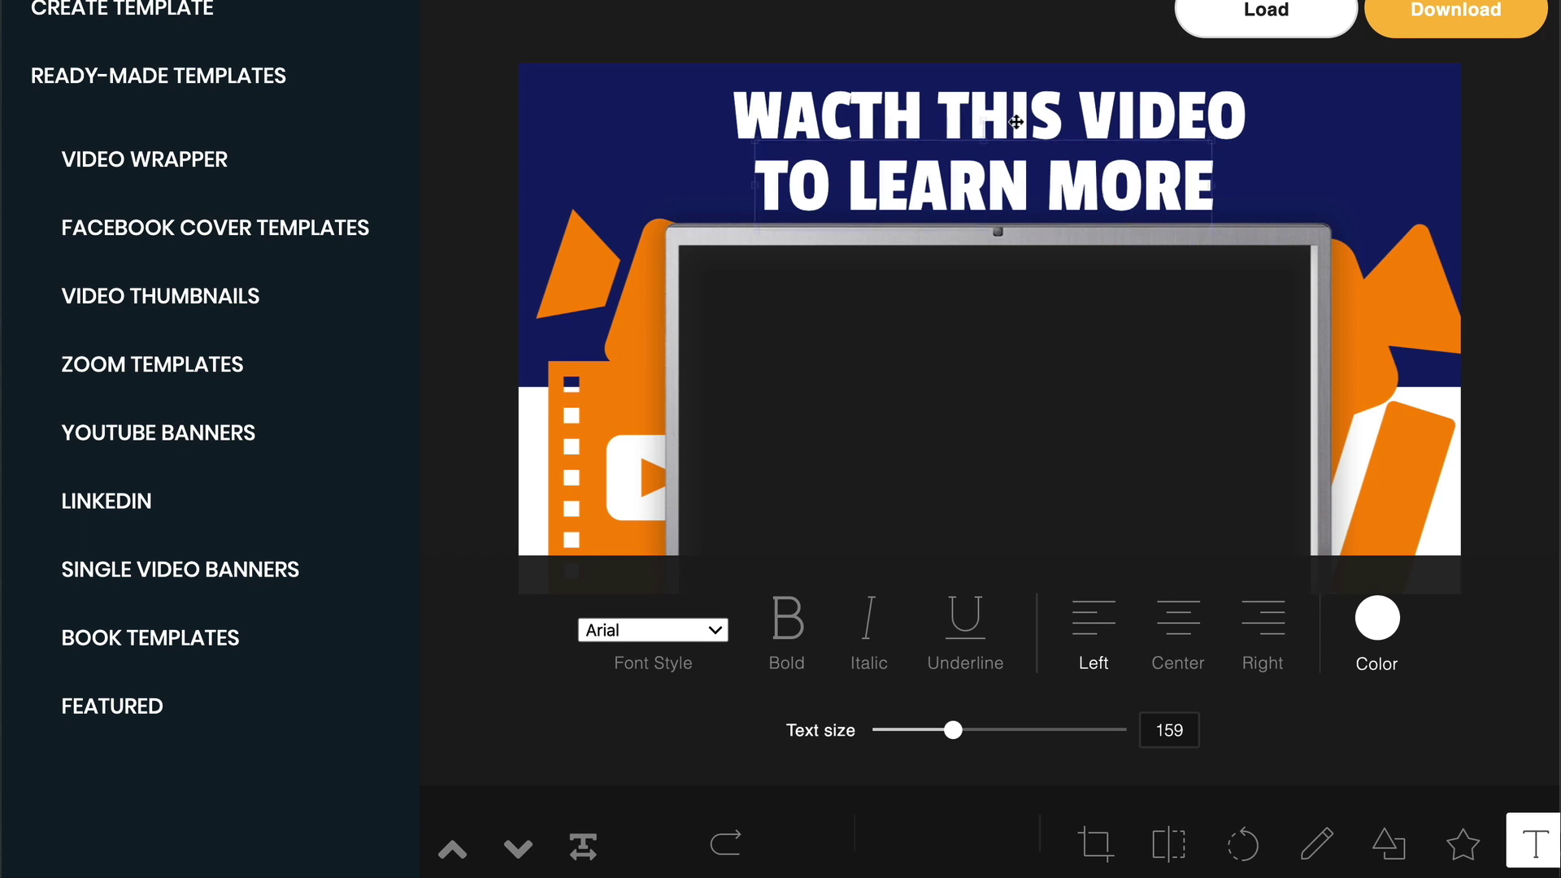
pyautogui.click(846, 119)
pyautogui.click(840, 119)
pyautogui.press('BackSpace')
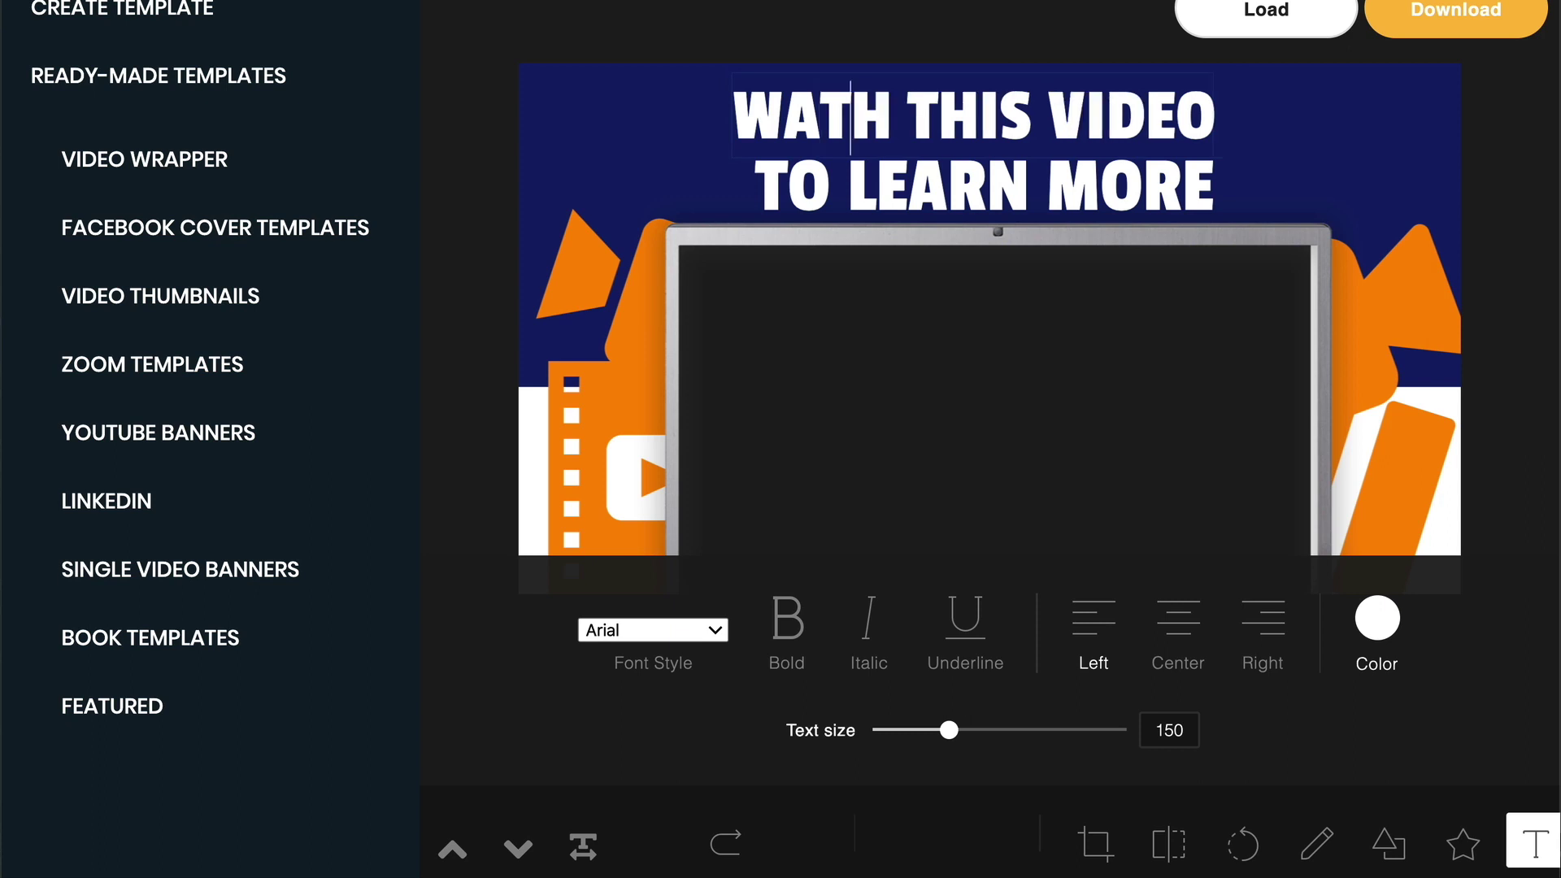
pyautogui.write('C')
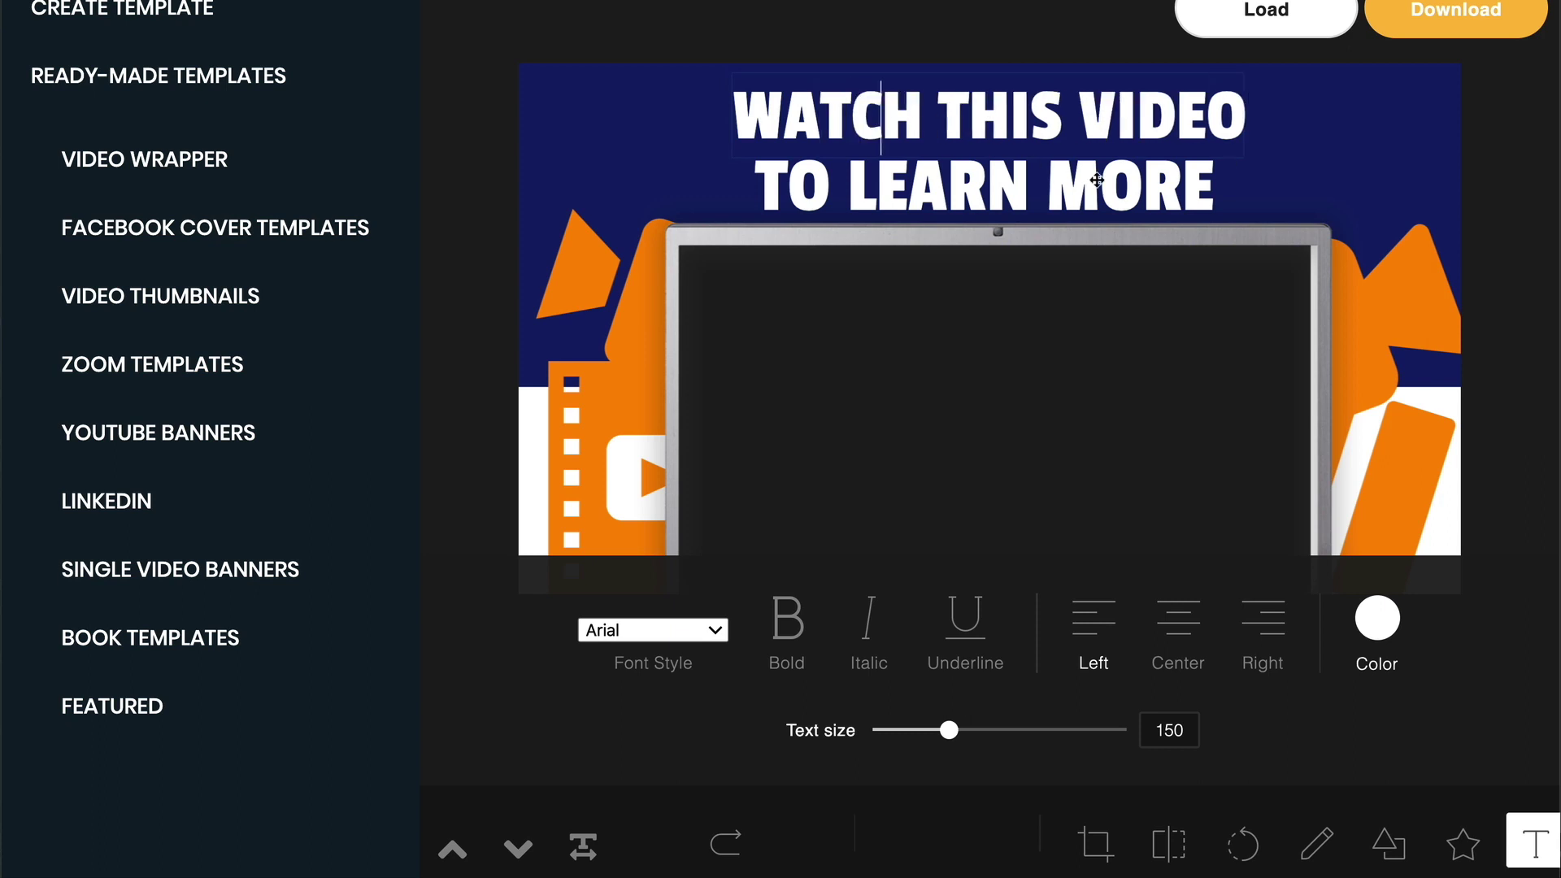
# Step: Colour the TO LEARN MORE line yellow-orange (#ffbb3b)
pyautogui.click(1134, 178)
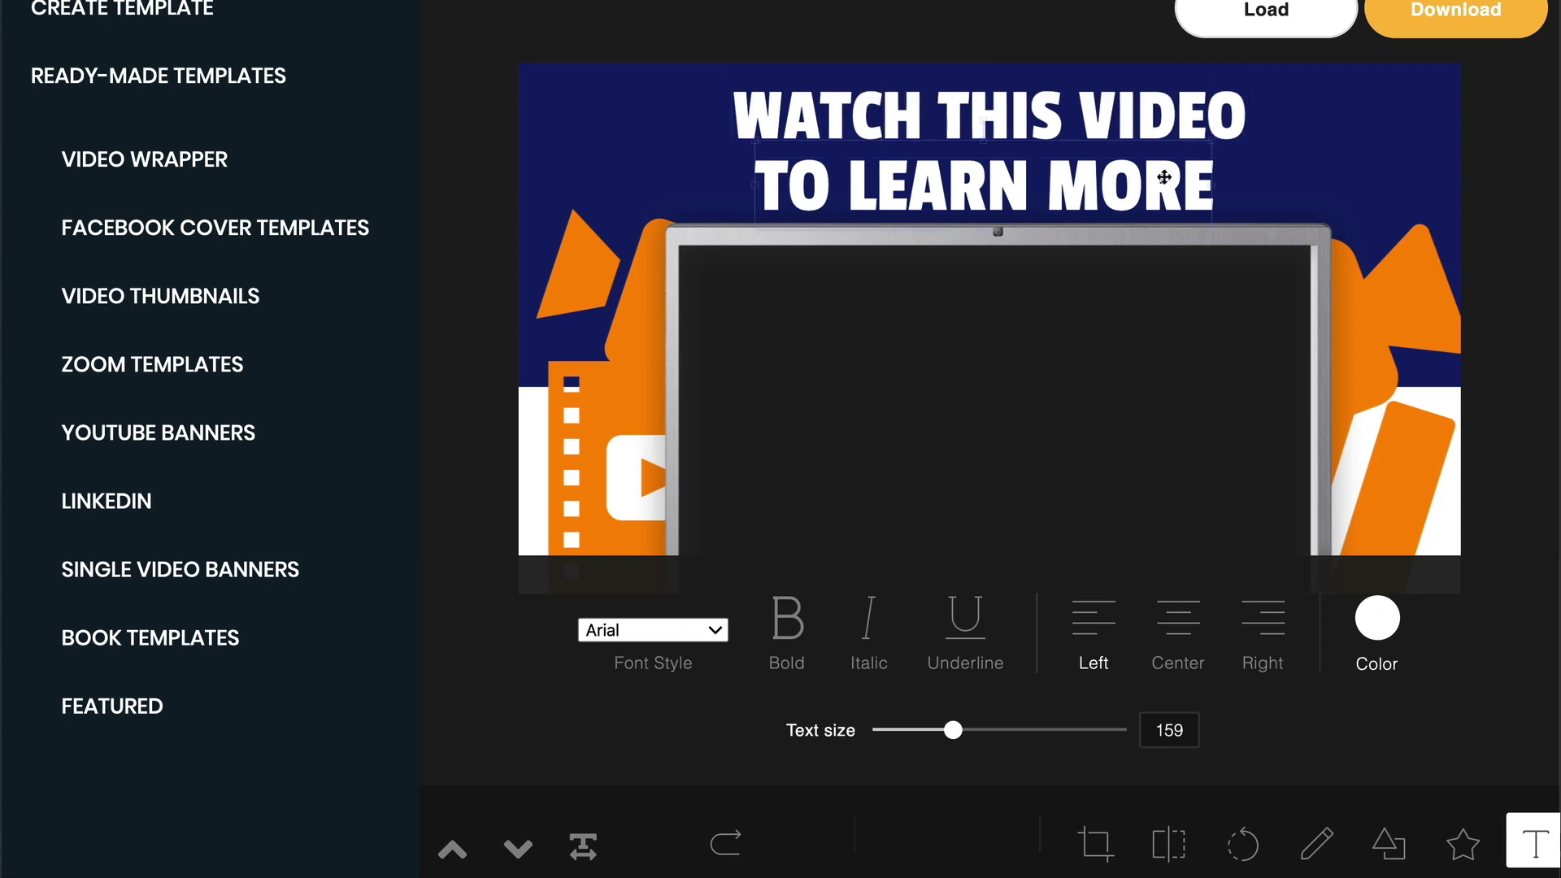
pyautogui.click(1375, 631)
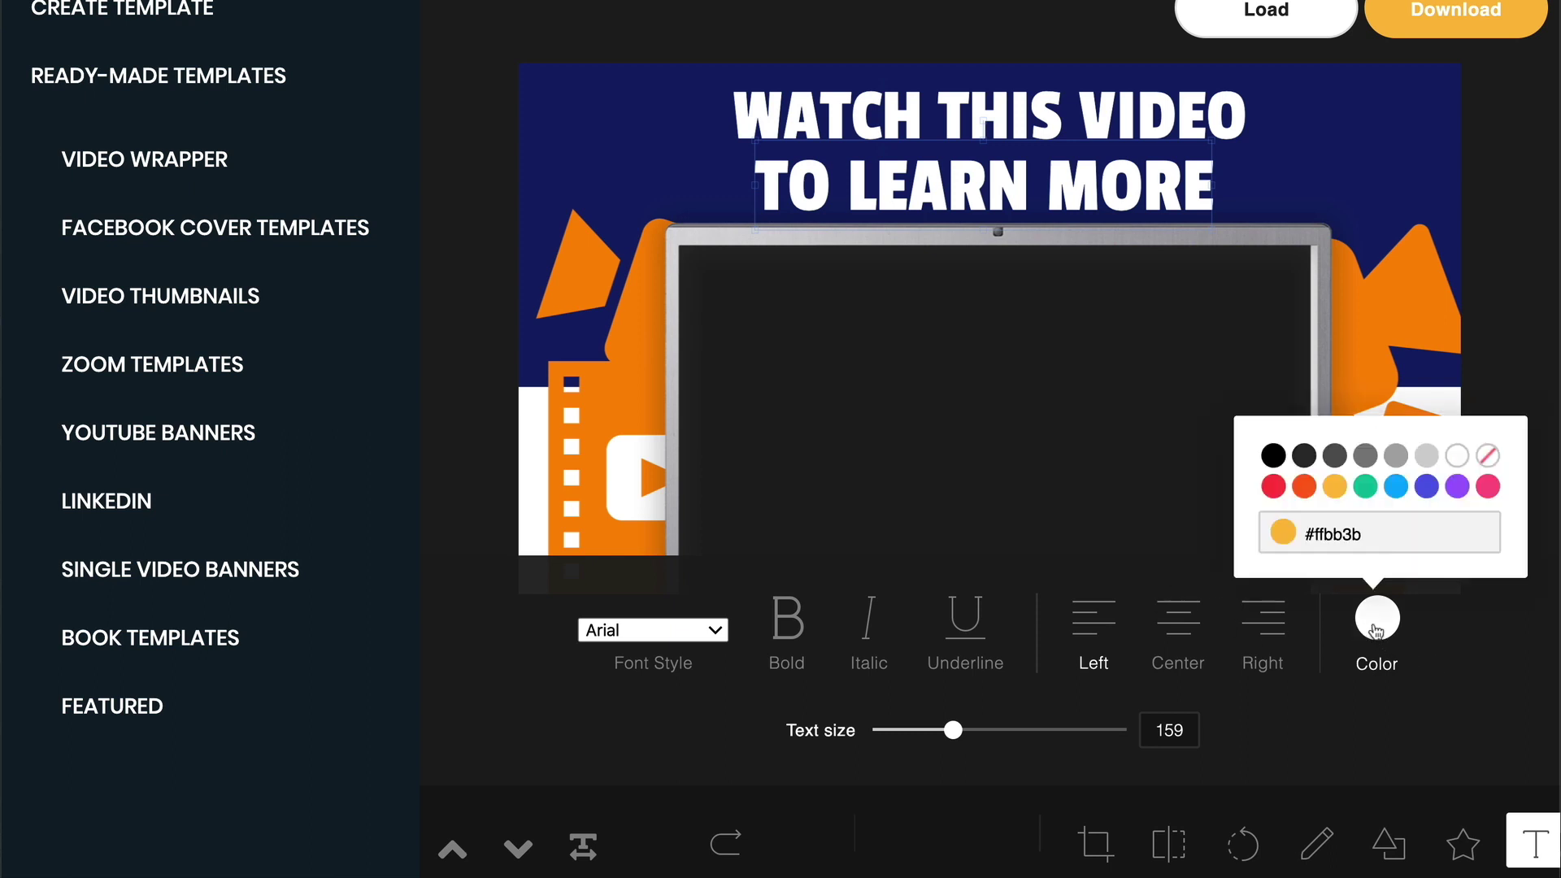
pyautogui.click(1428, 455)
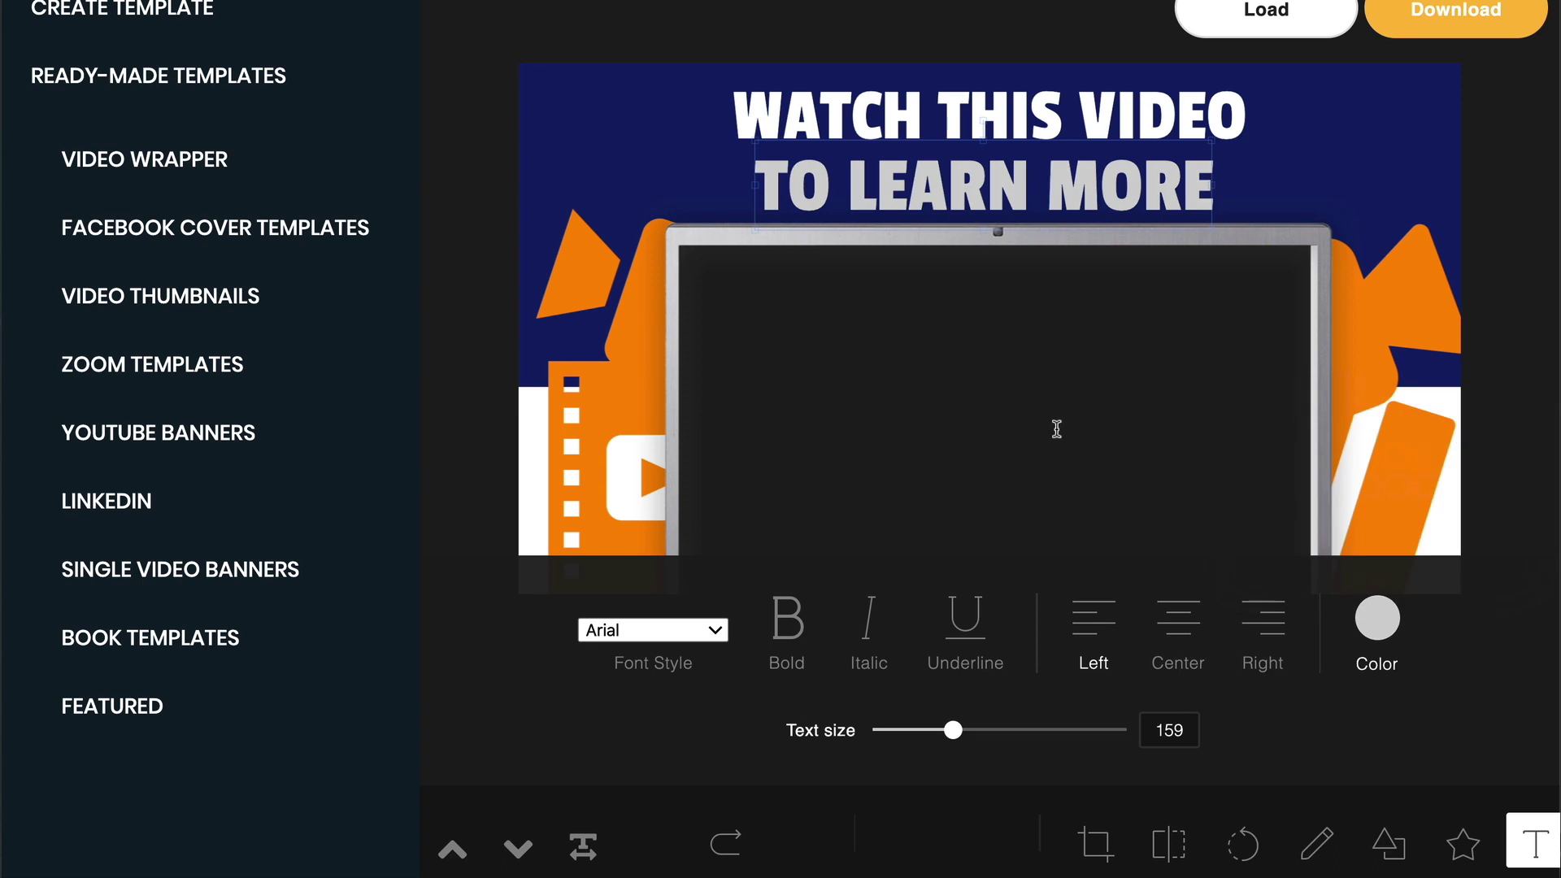
pyautogui.click(1390, 639)
pyautogui.click(1336, 492)
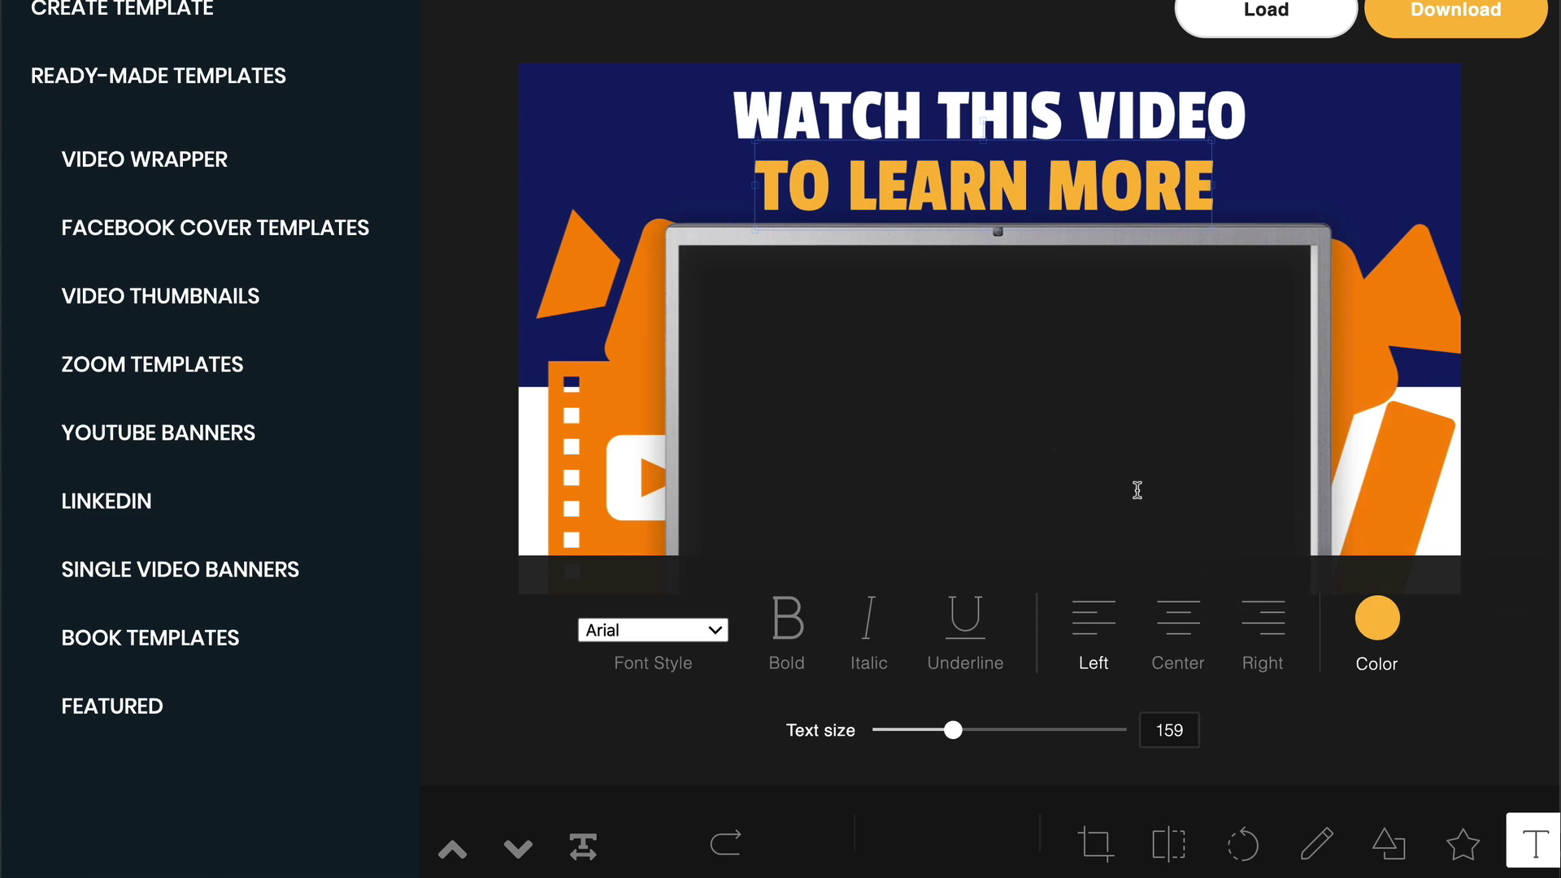
# Step: After trying Diplomata and Lato, set TO LEARN MORE in a wider font and centre it below the title
pyautogui.click(986, 195)
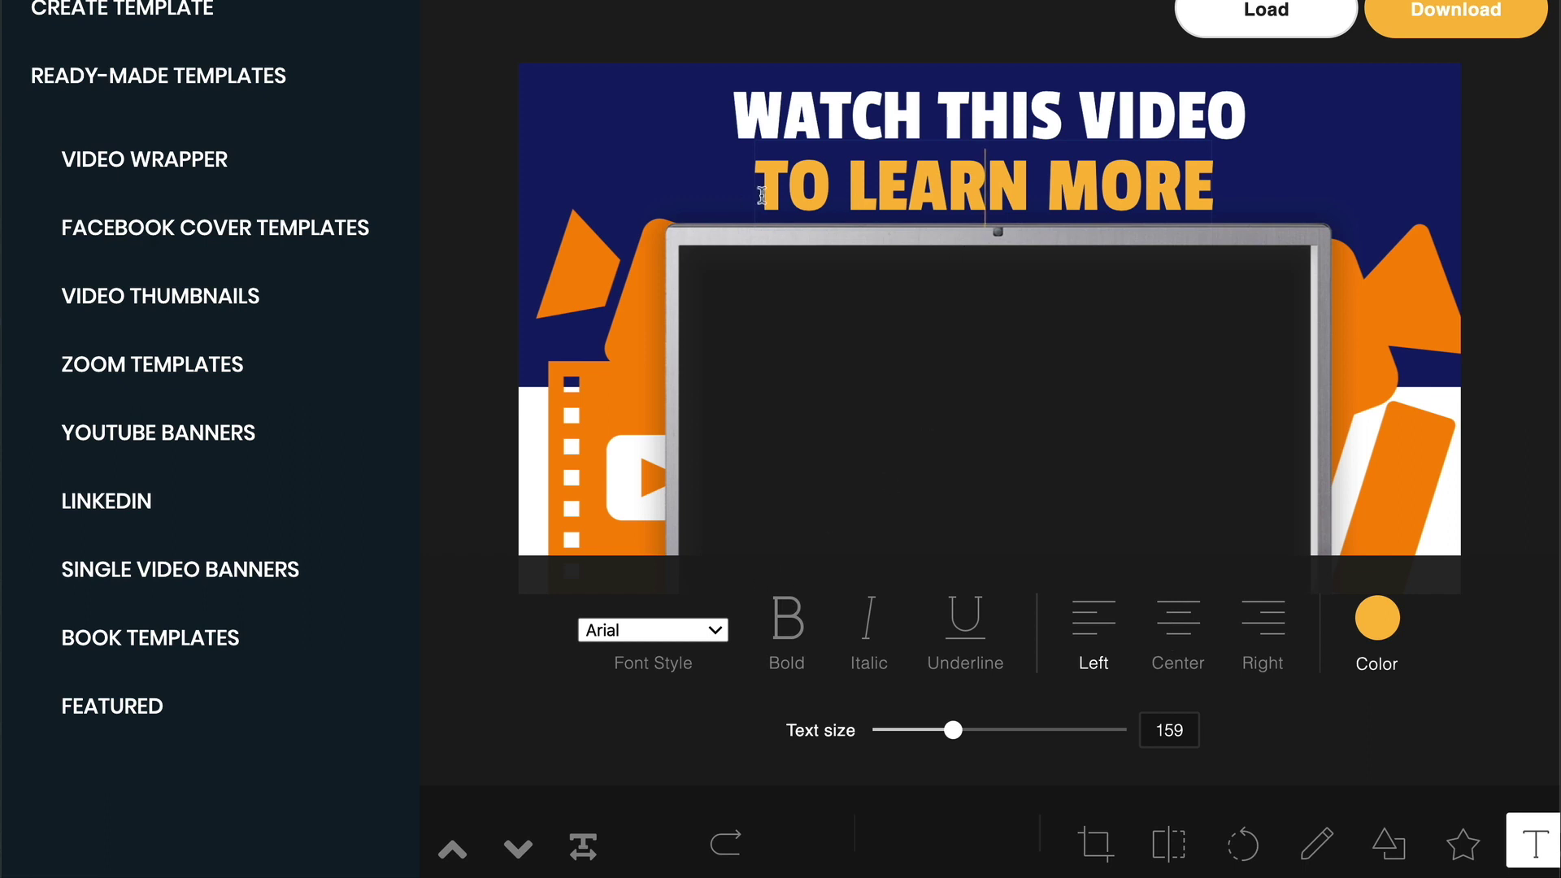
pyautogui.moveTo(760, 187); pyautogui.dragTo(1221, 194)
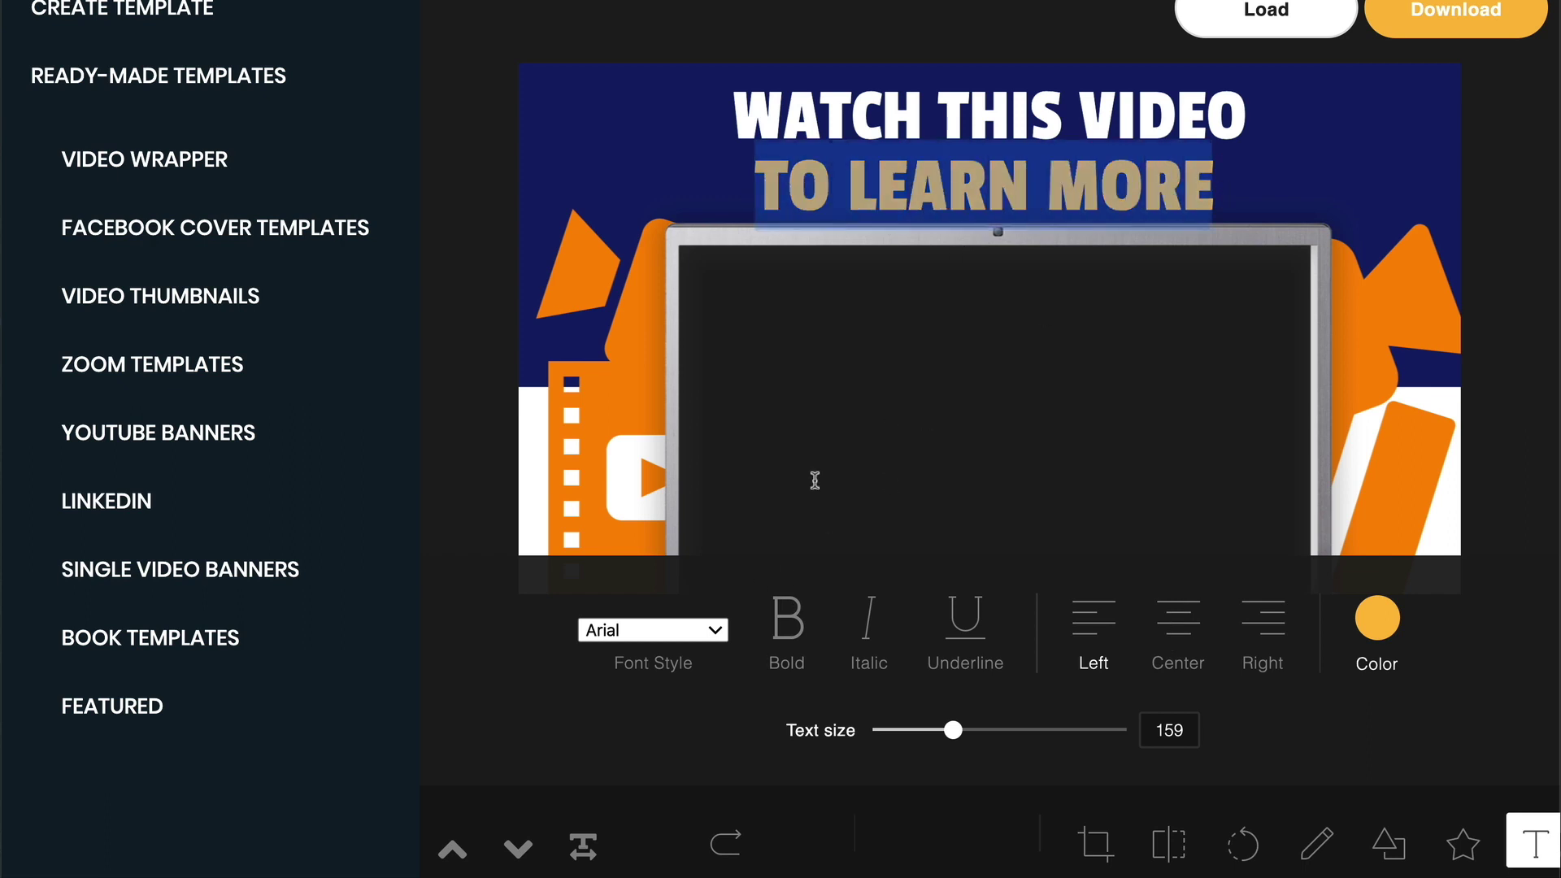
pyautogui.click(690, 631)
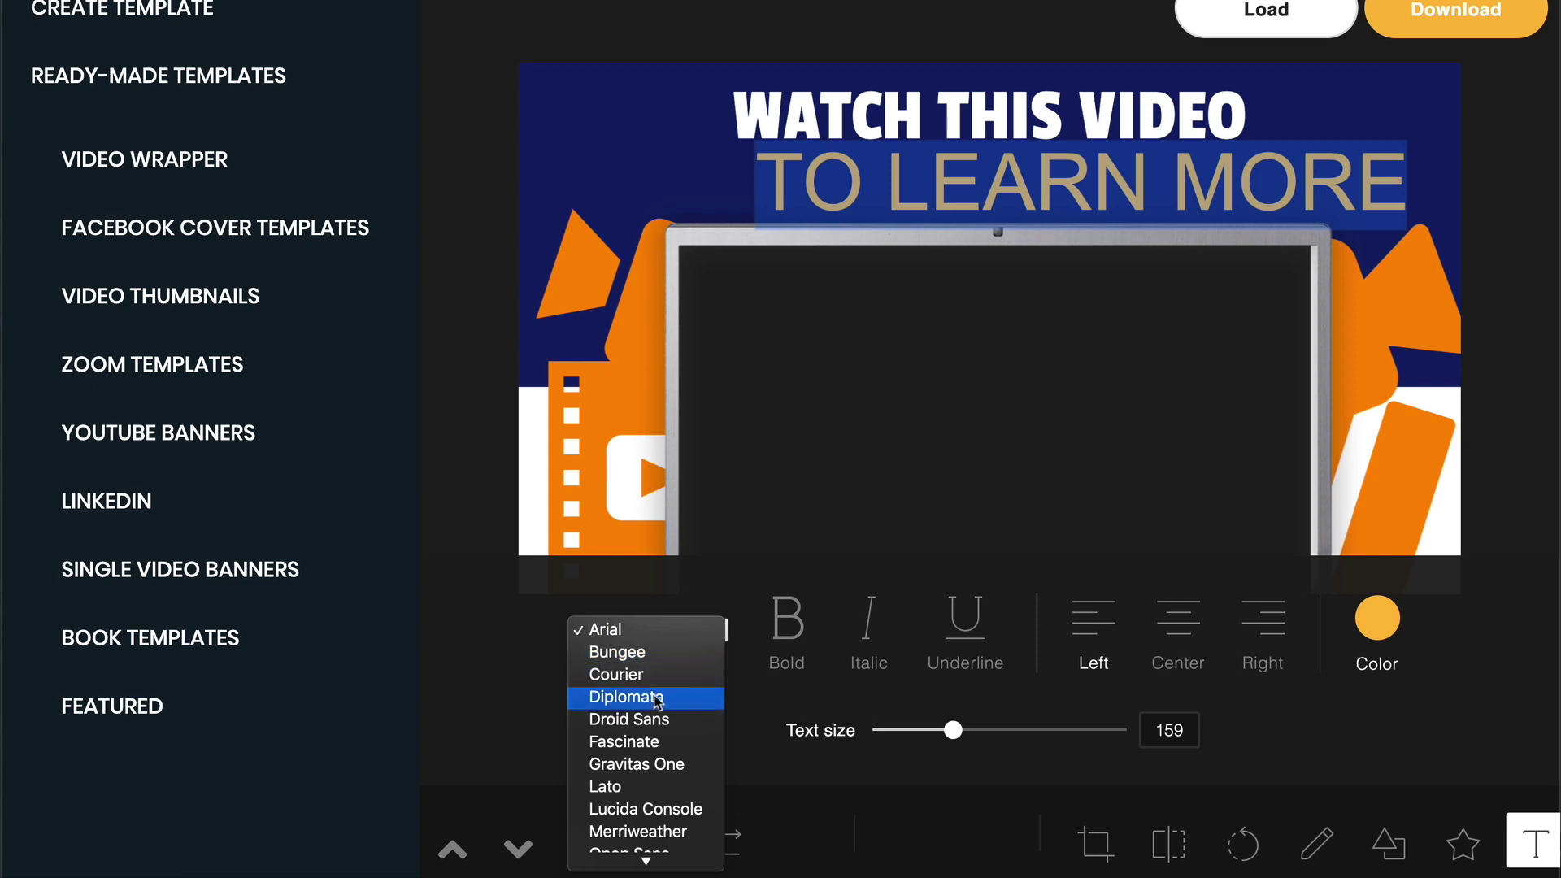
pyautogui.click(657, 698)
pyautogui.click(680, 630)
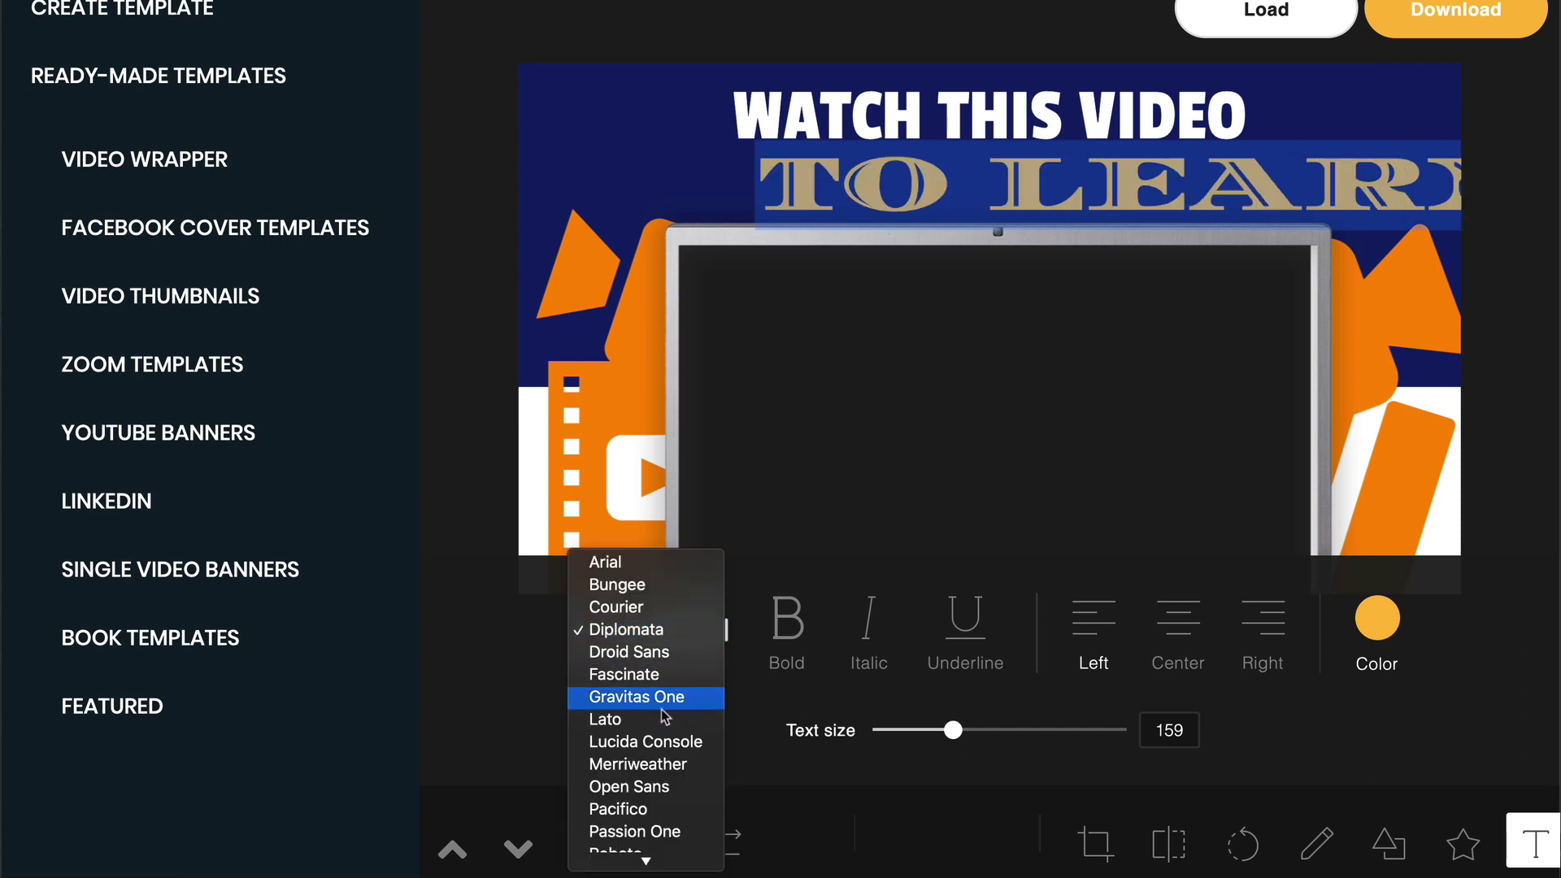
pyautogui.click(651, 720)
pyautogui.click(675, 631)
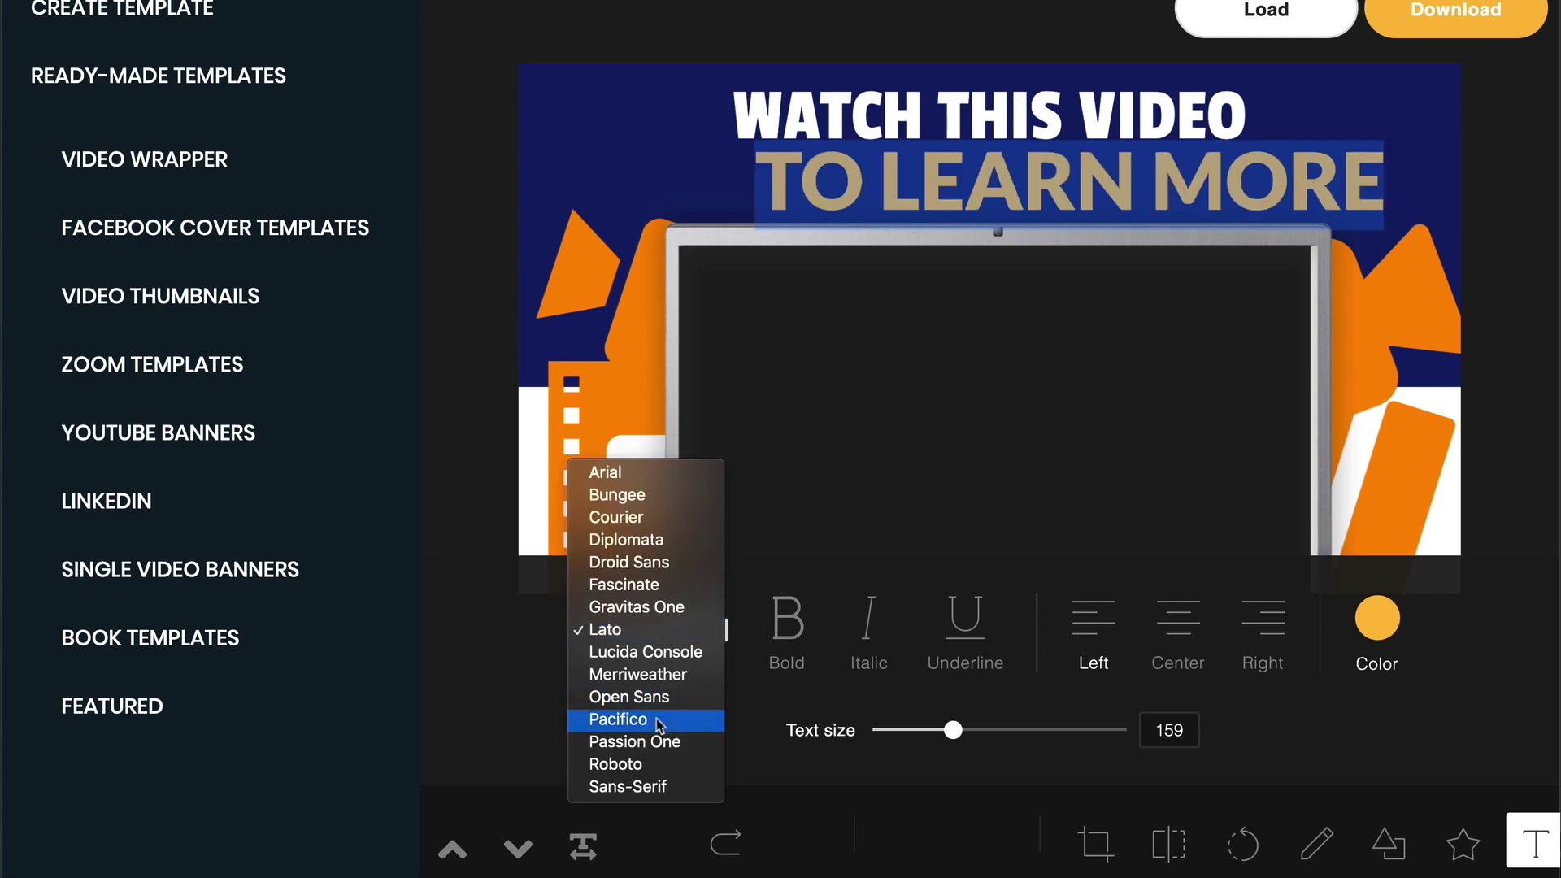
pyautogui.click(656, 719)
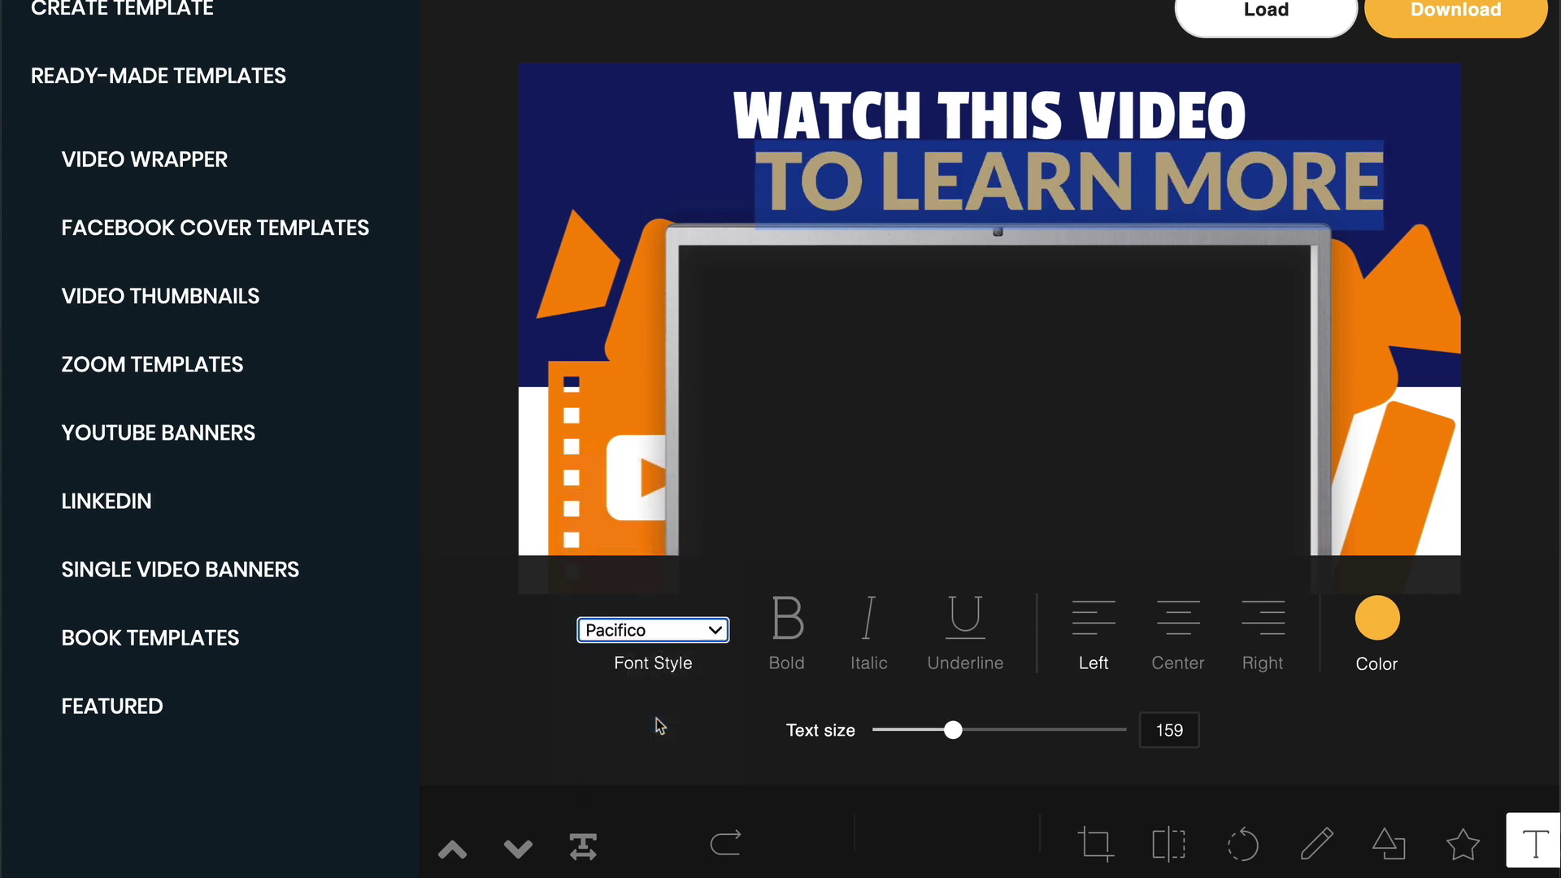
pyautogui.click(1079, 202)
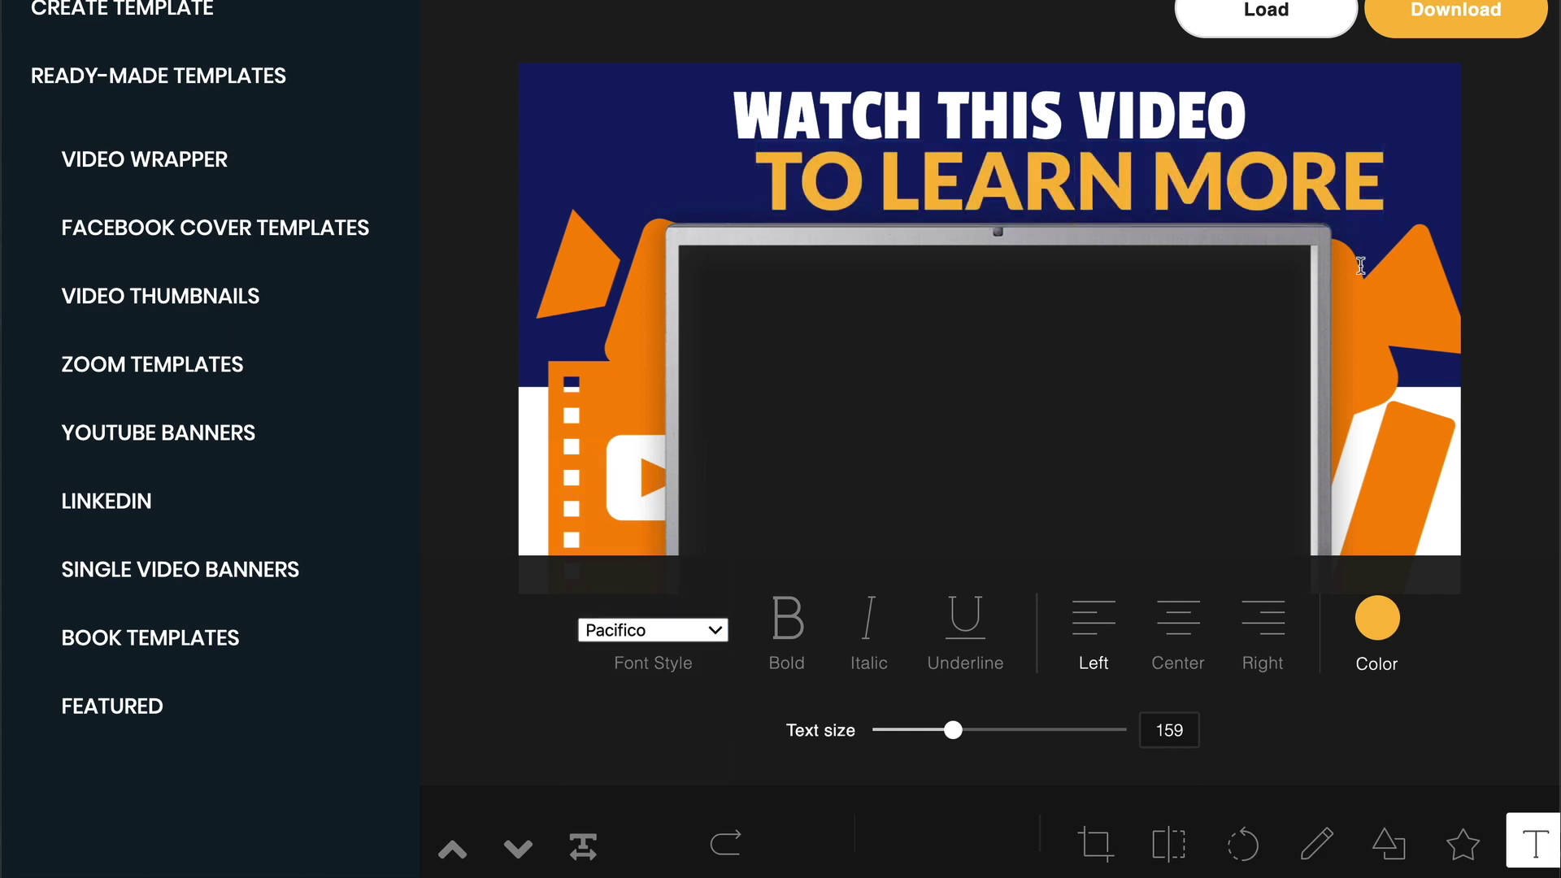
pyautogui.moveTo(1269, 187); pyautogui.dragTo(1198, 190)
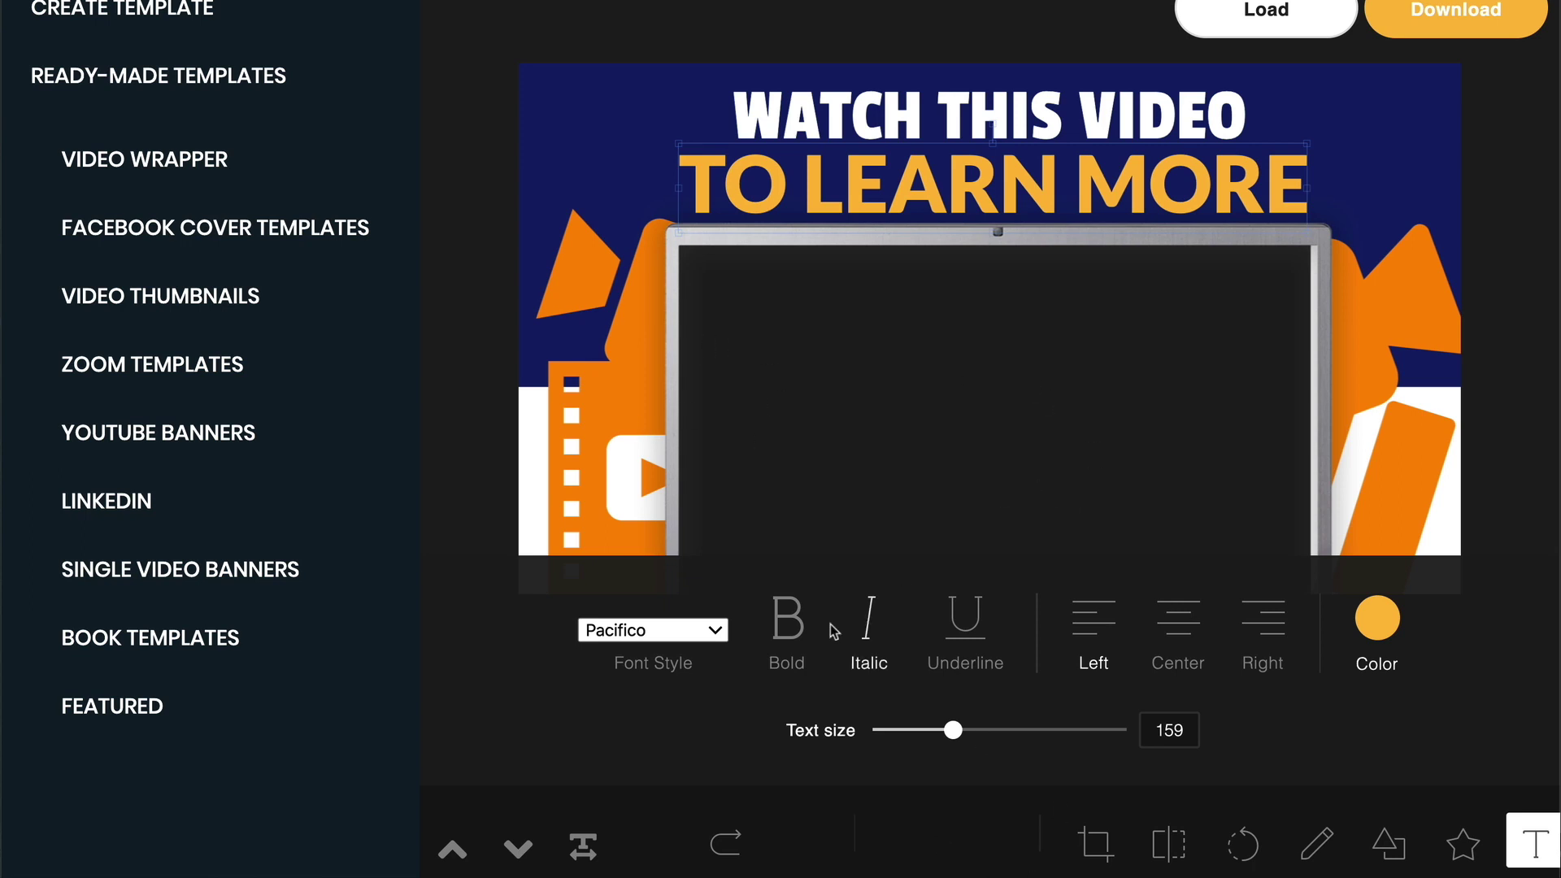
# Step: Add a test text box, move it onto the laptop screen top, then delete it
pyautogui.click(1071, 505)
pyautogui.click(1323, 444)
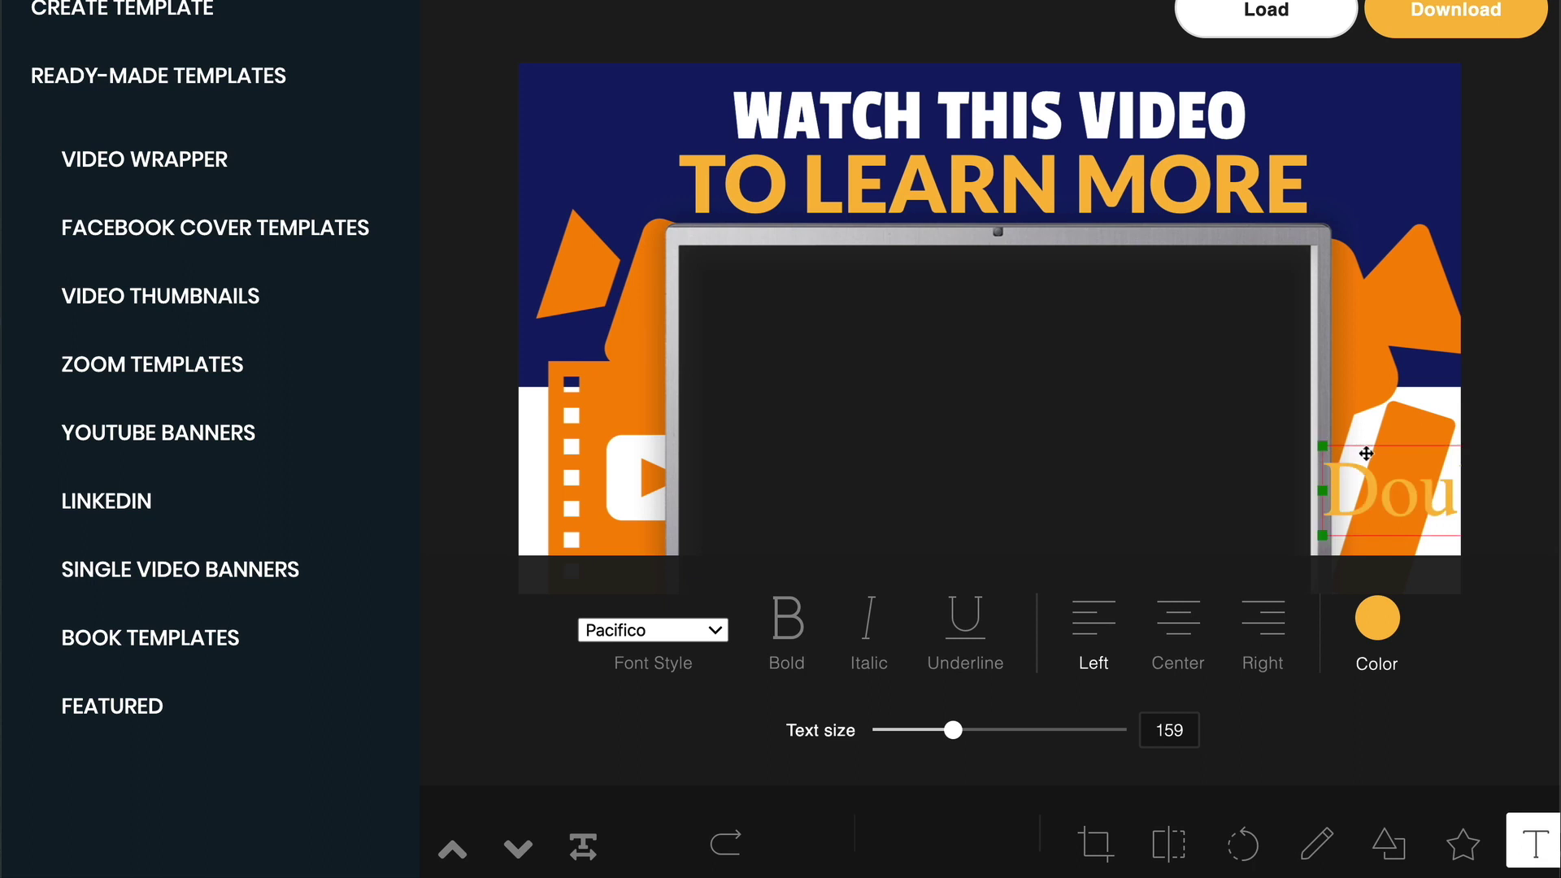
pyautogui.moveTo(1374, 449); pyautogui.dragTo(824, 298)
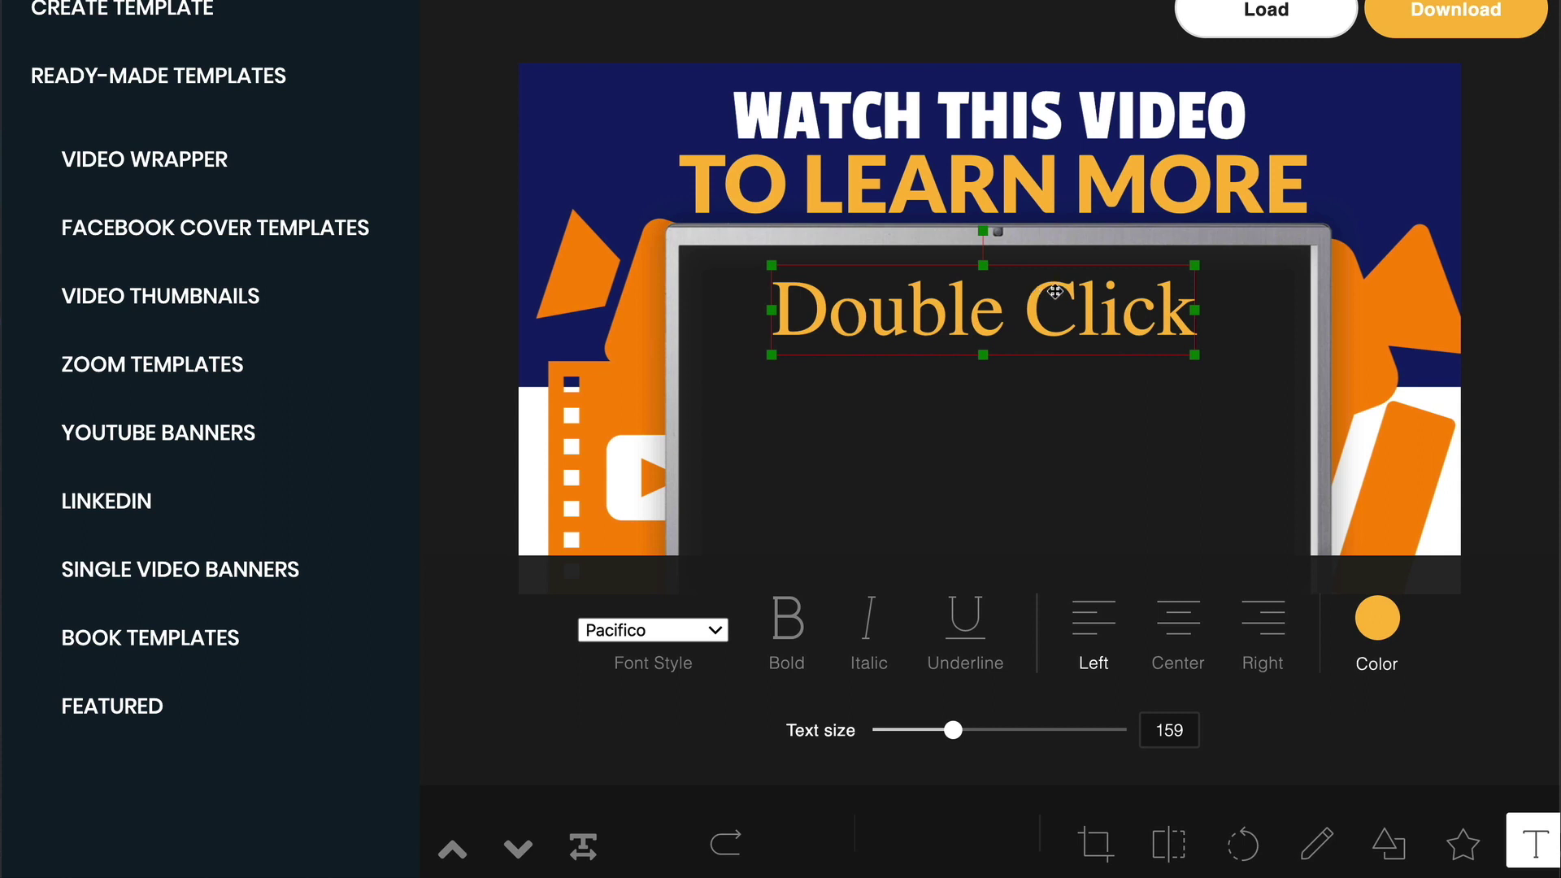
pyautogui.press('Delete')
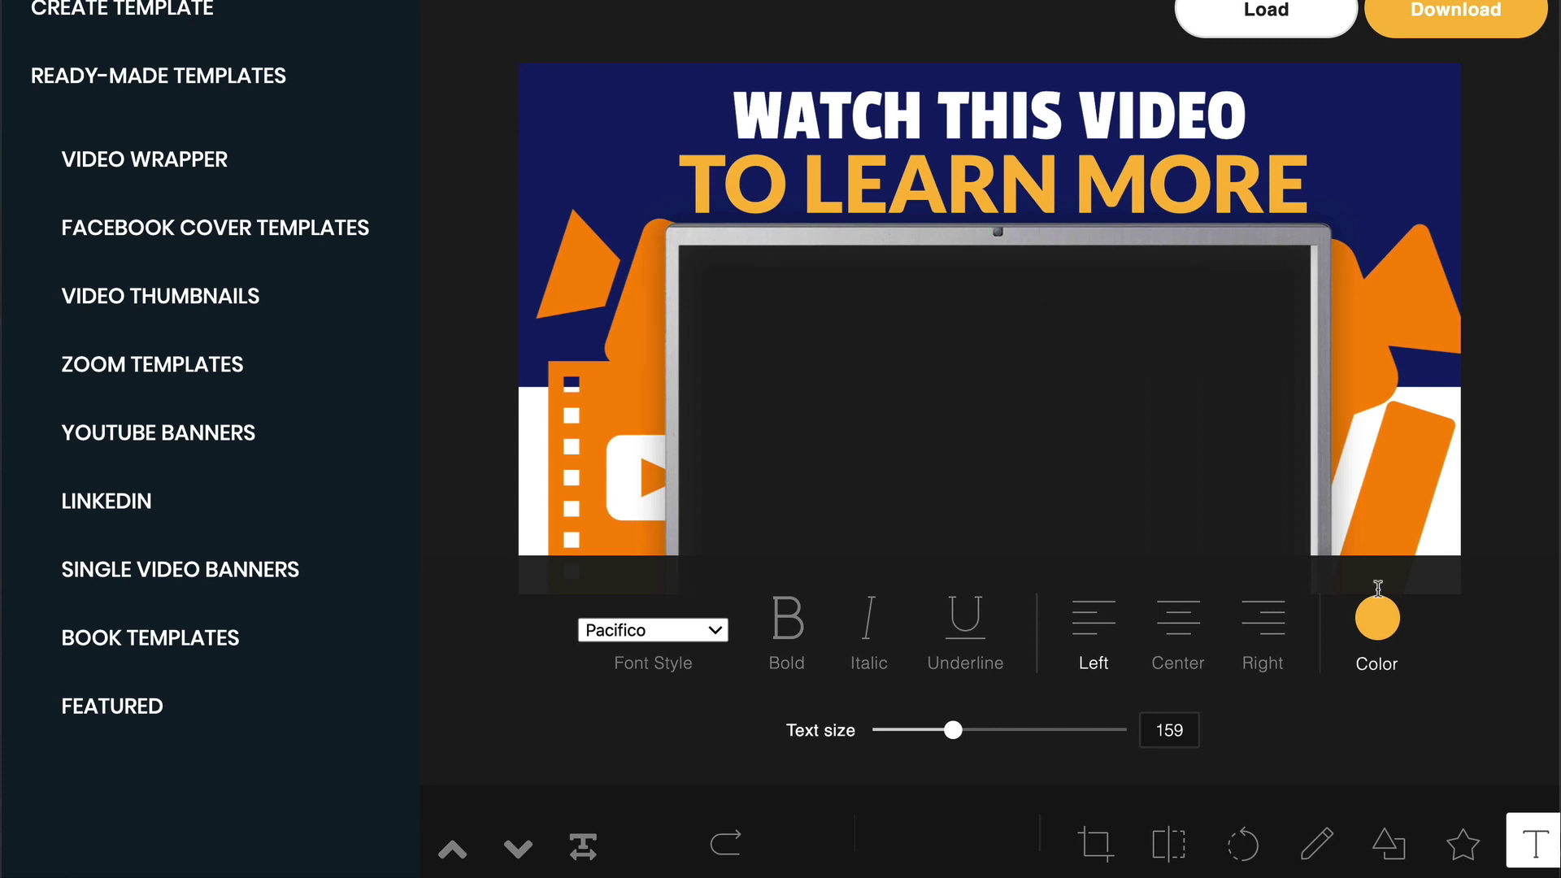
# Step: Place a yellow-orange speech bubble at the laptop screen's top-right and enlarge it
pyautogui.click(1463, 847)
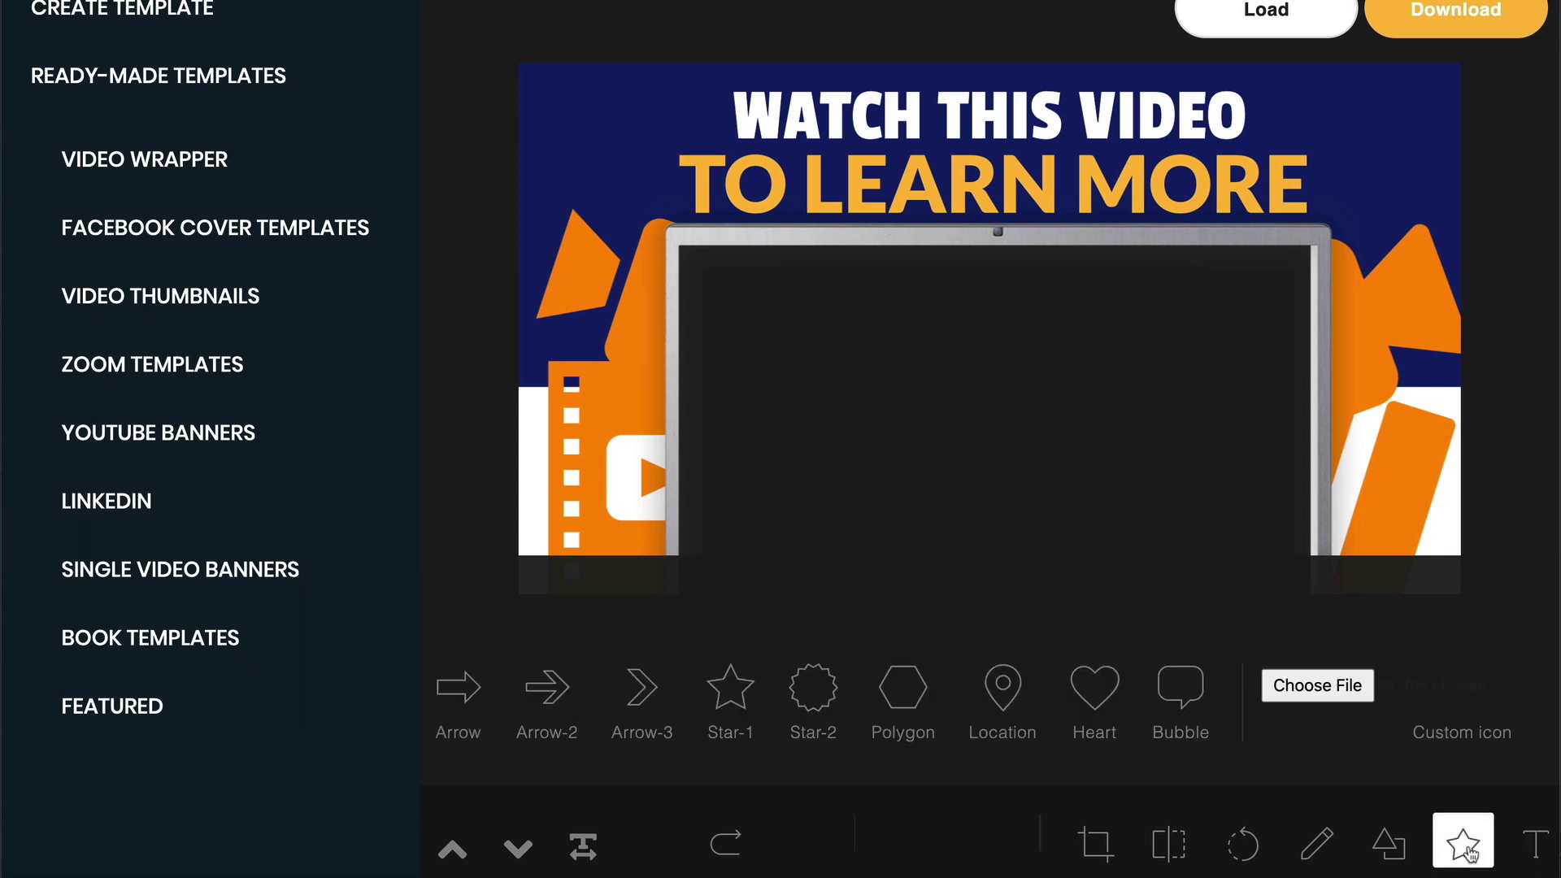
pyautogui.click(1188, 691)
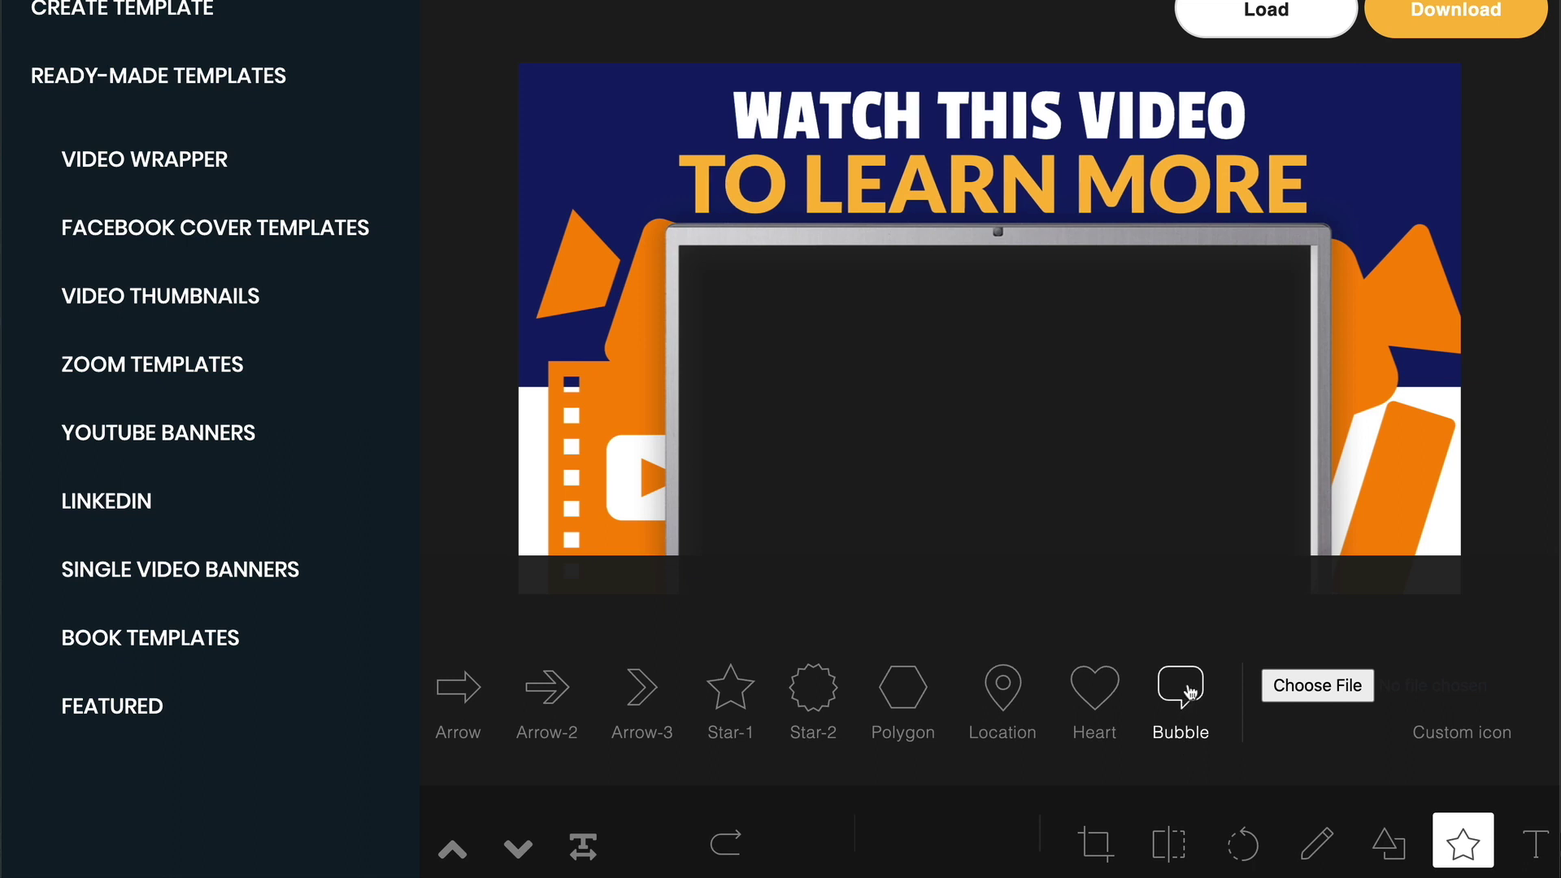
pyautogui.click(1308, 430)
pyautogui.moveTo(1326, 414); pyautogui.dragTo(1329, 283)
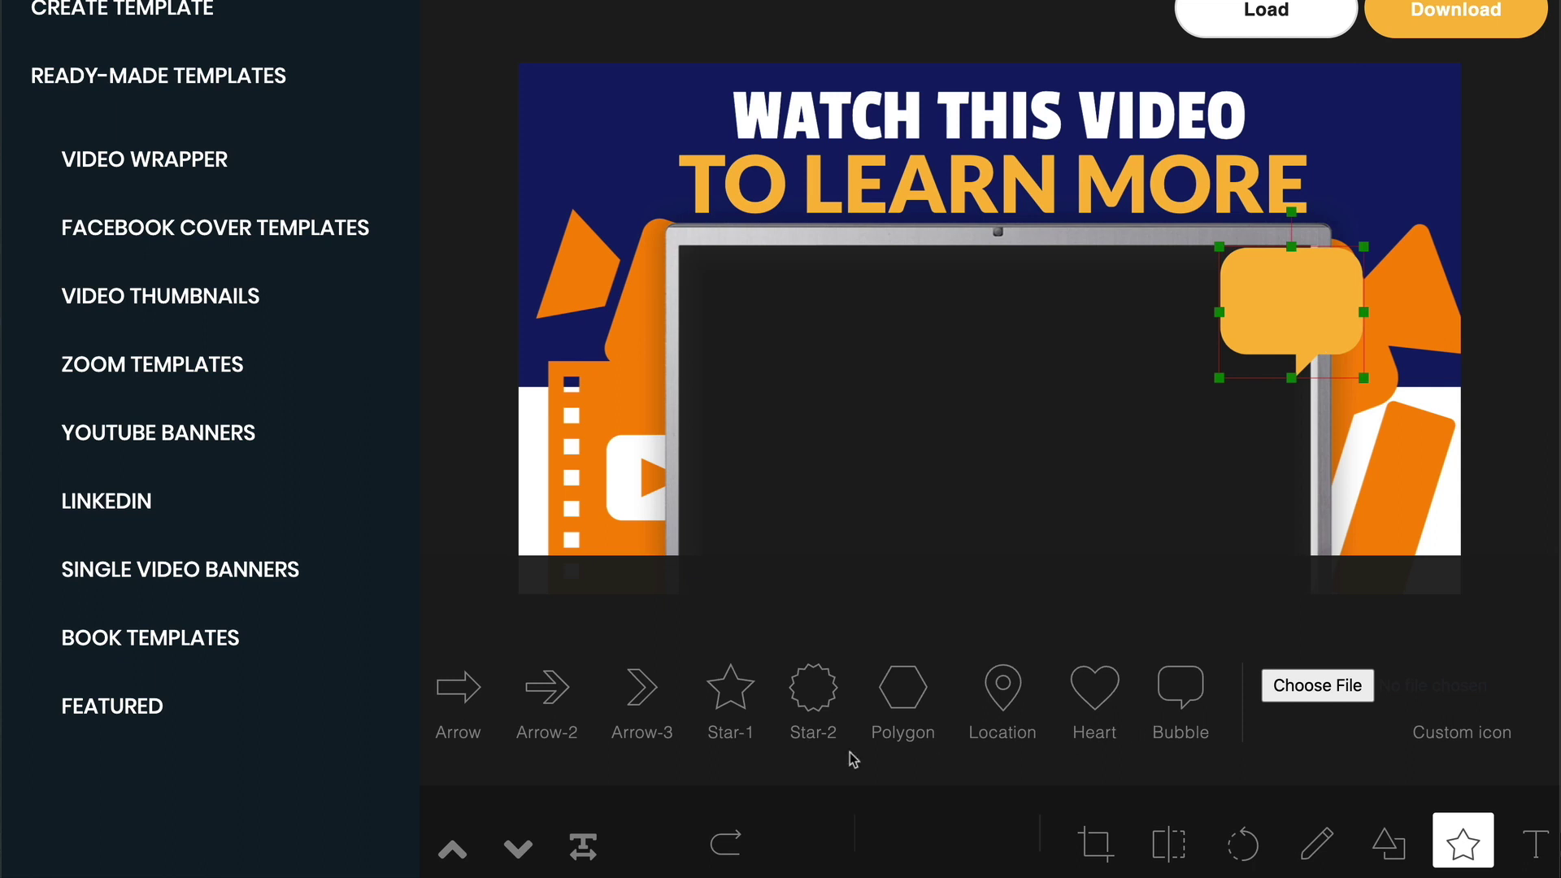
# Step: Add a new text box reading 'Thanks For Watching' near the canvas centre
pyautogui.click(1530, 841)
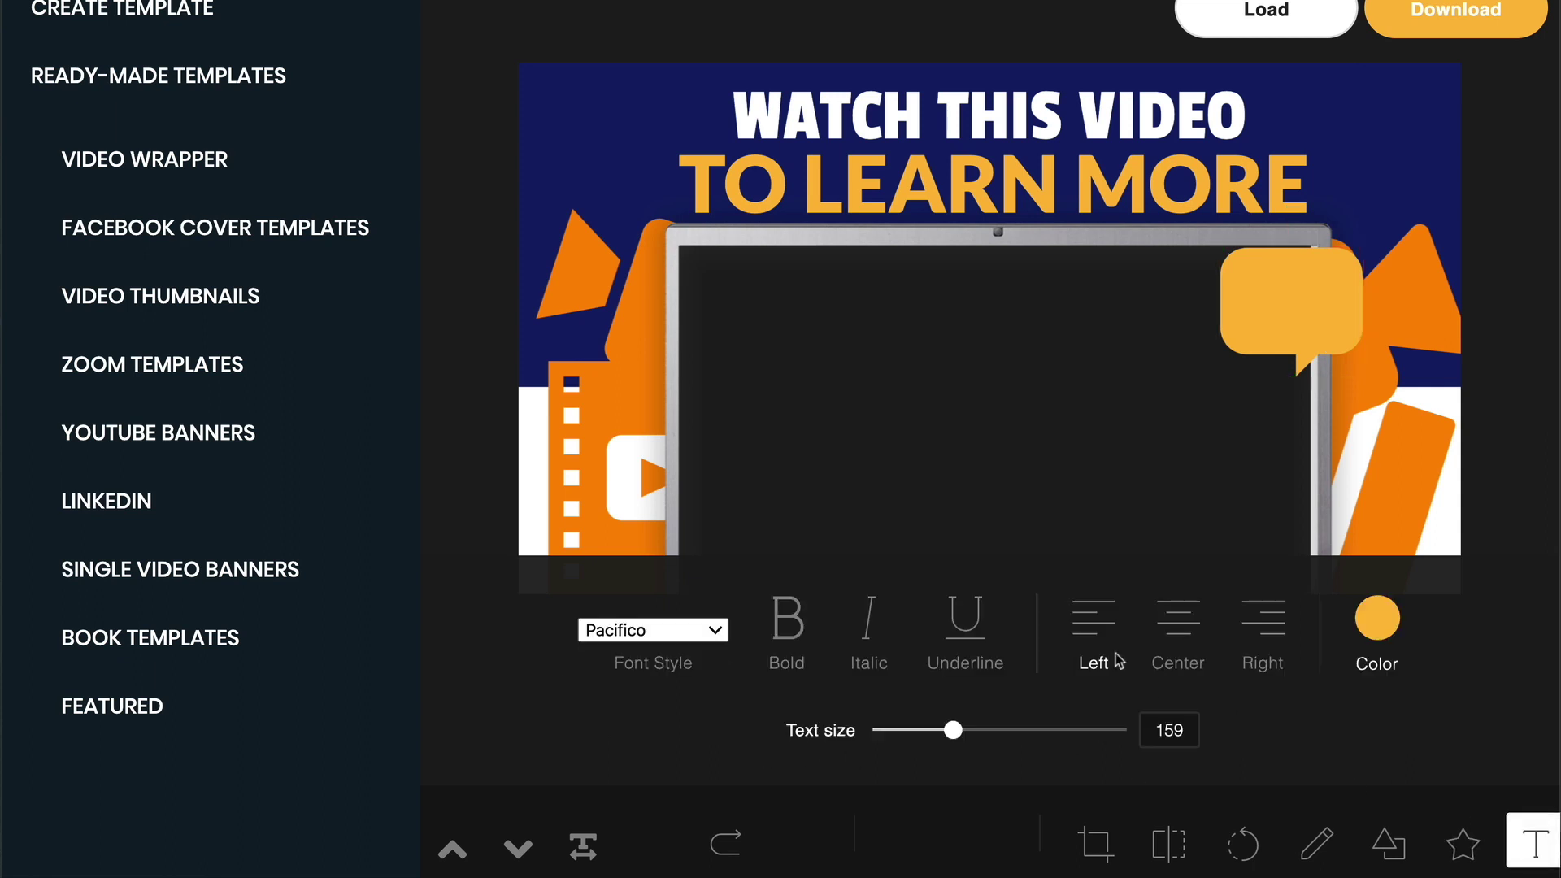
pyautogui.click(1259, 316)
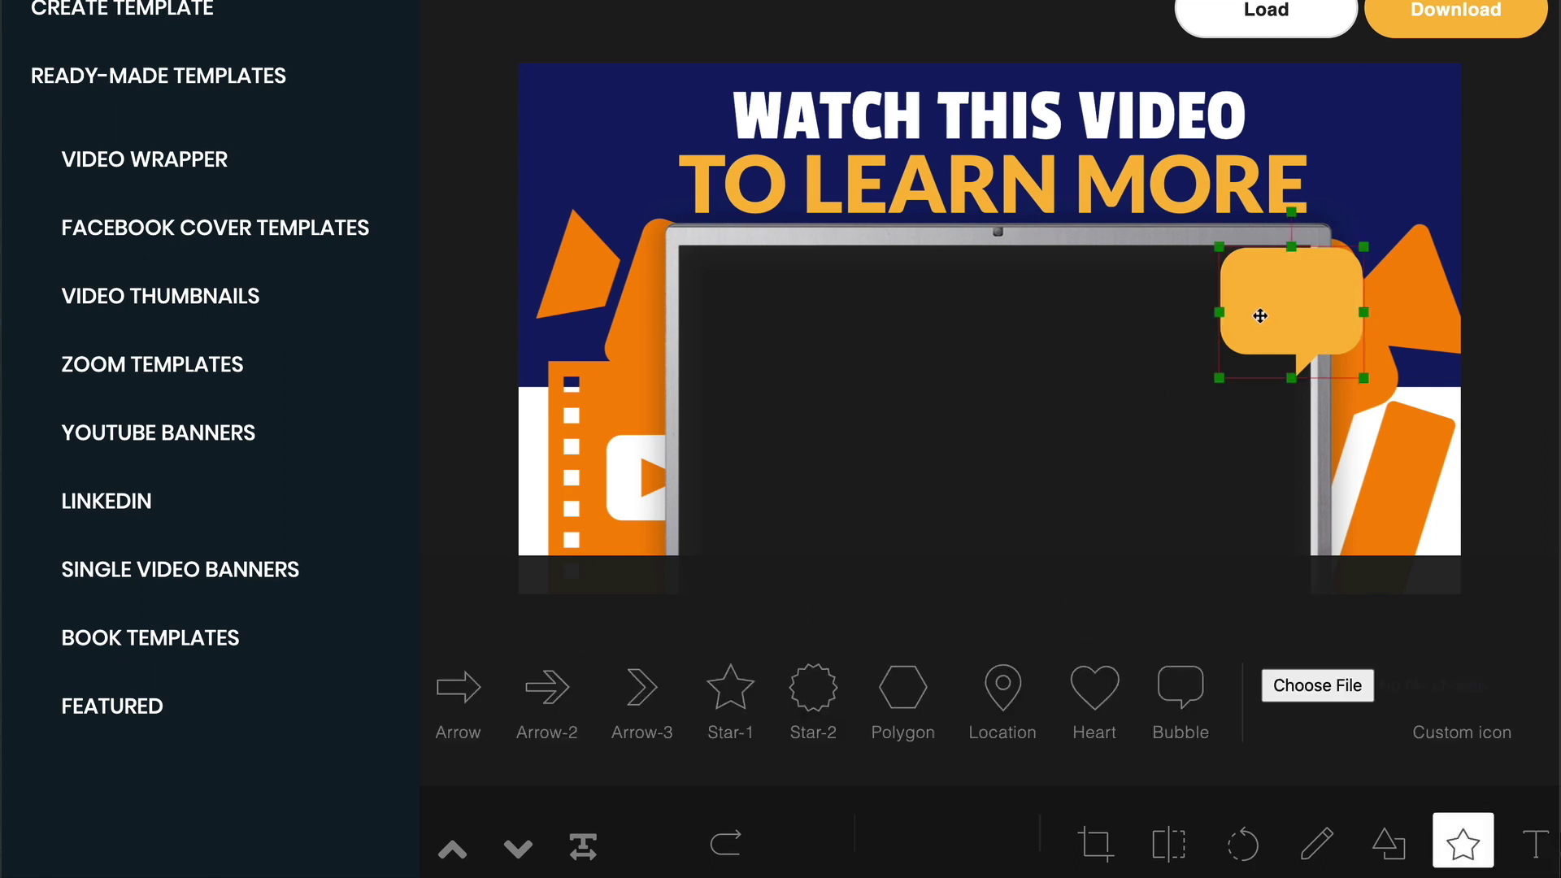
pyautogui.click(1229, 411)
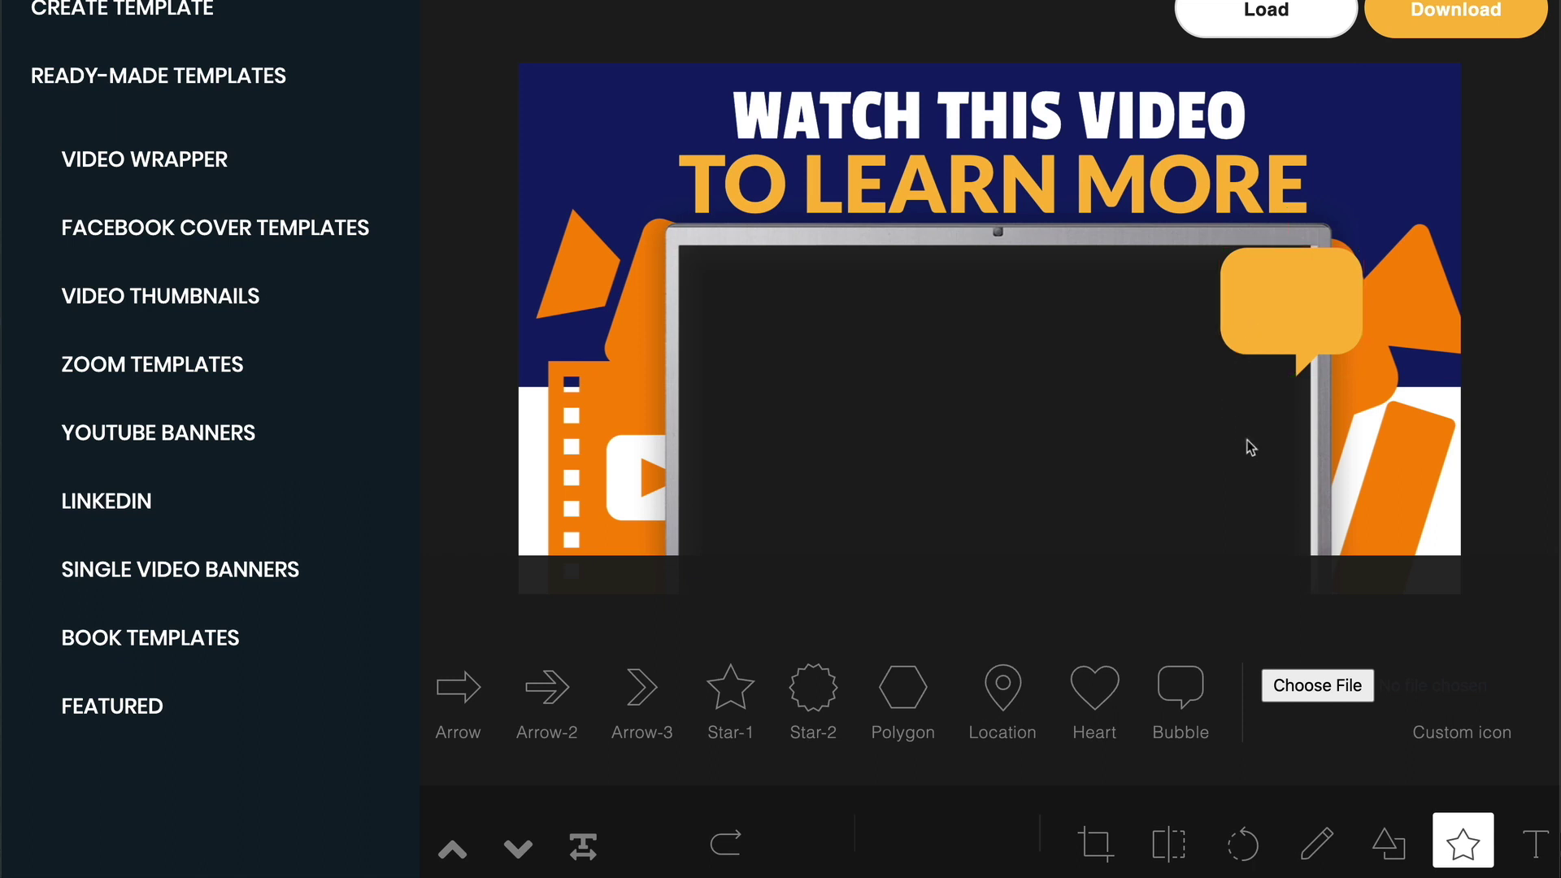
pyautogui.click(1532, 842)
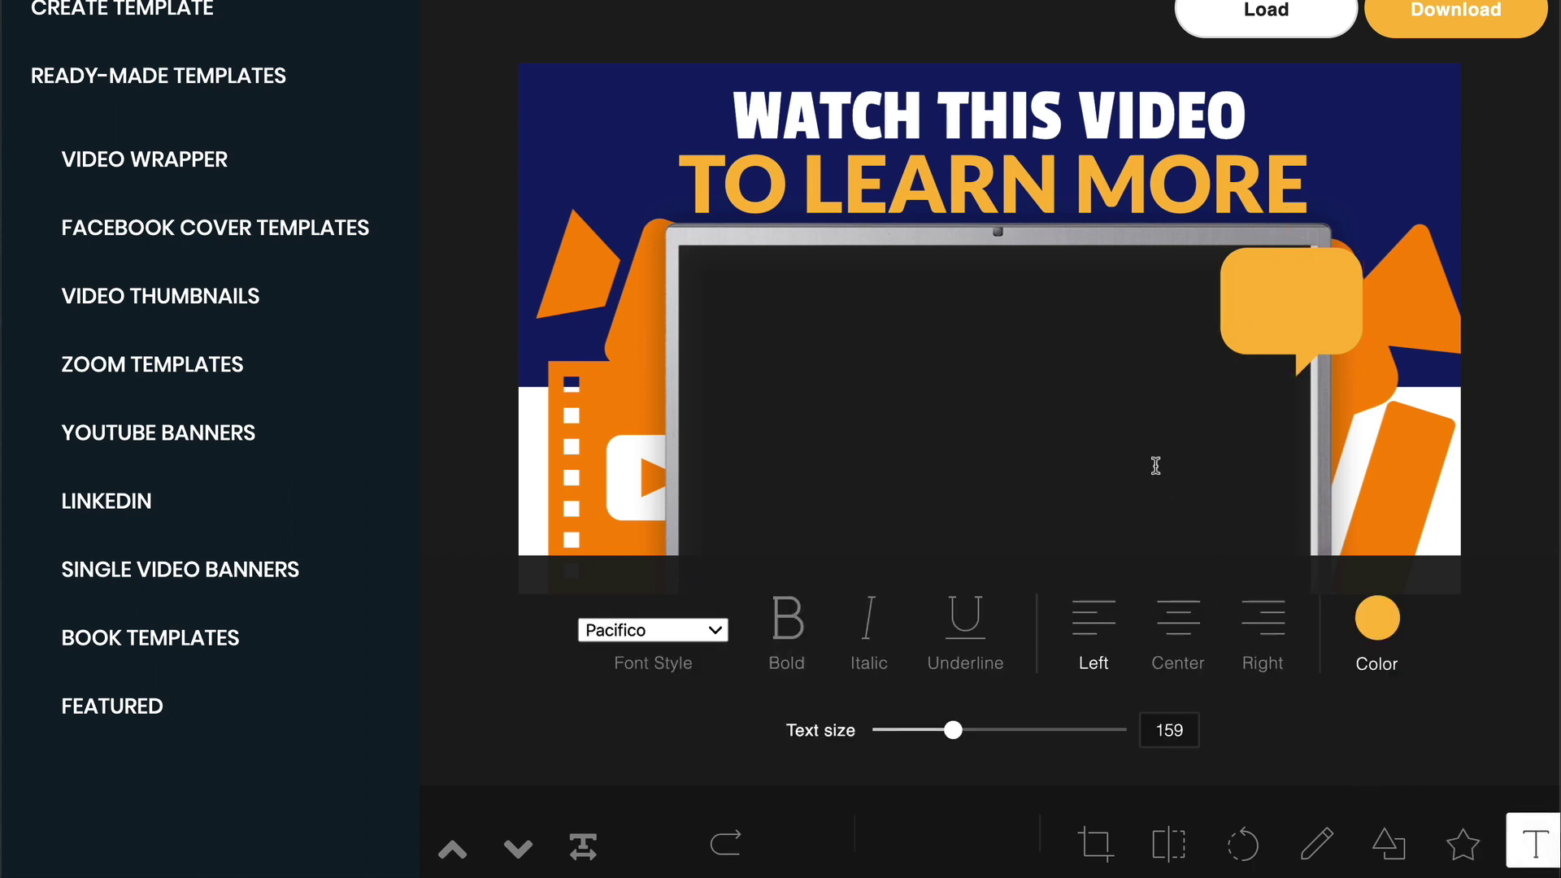
pyautogui.click(1362, 426)
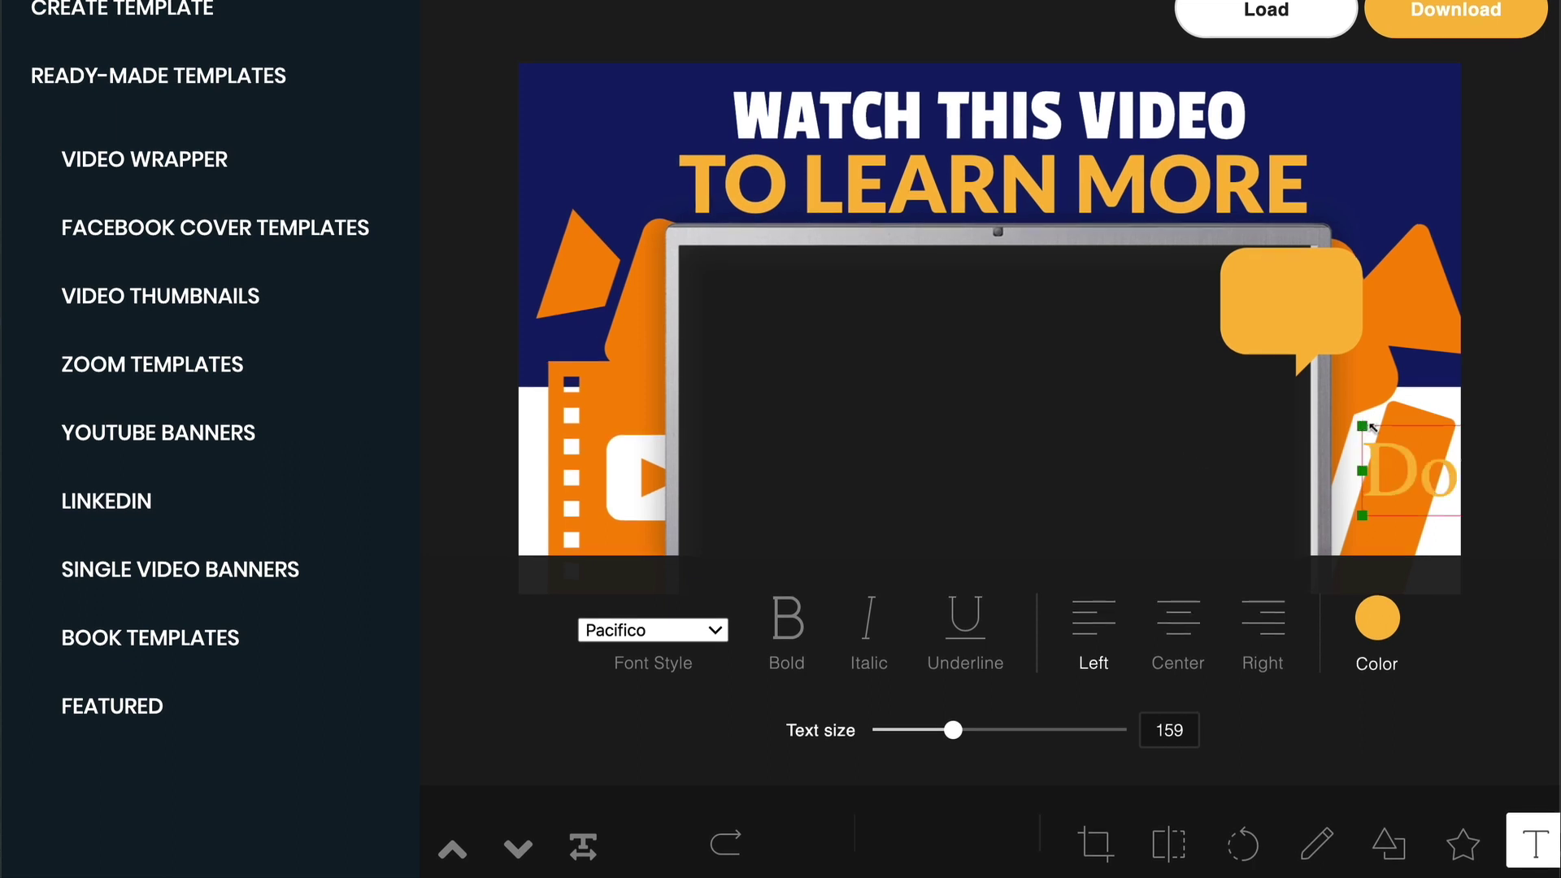
pyautogui.doubleClick(1383, 447)
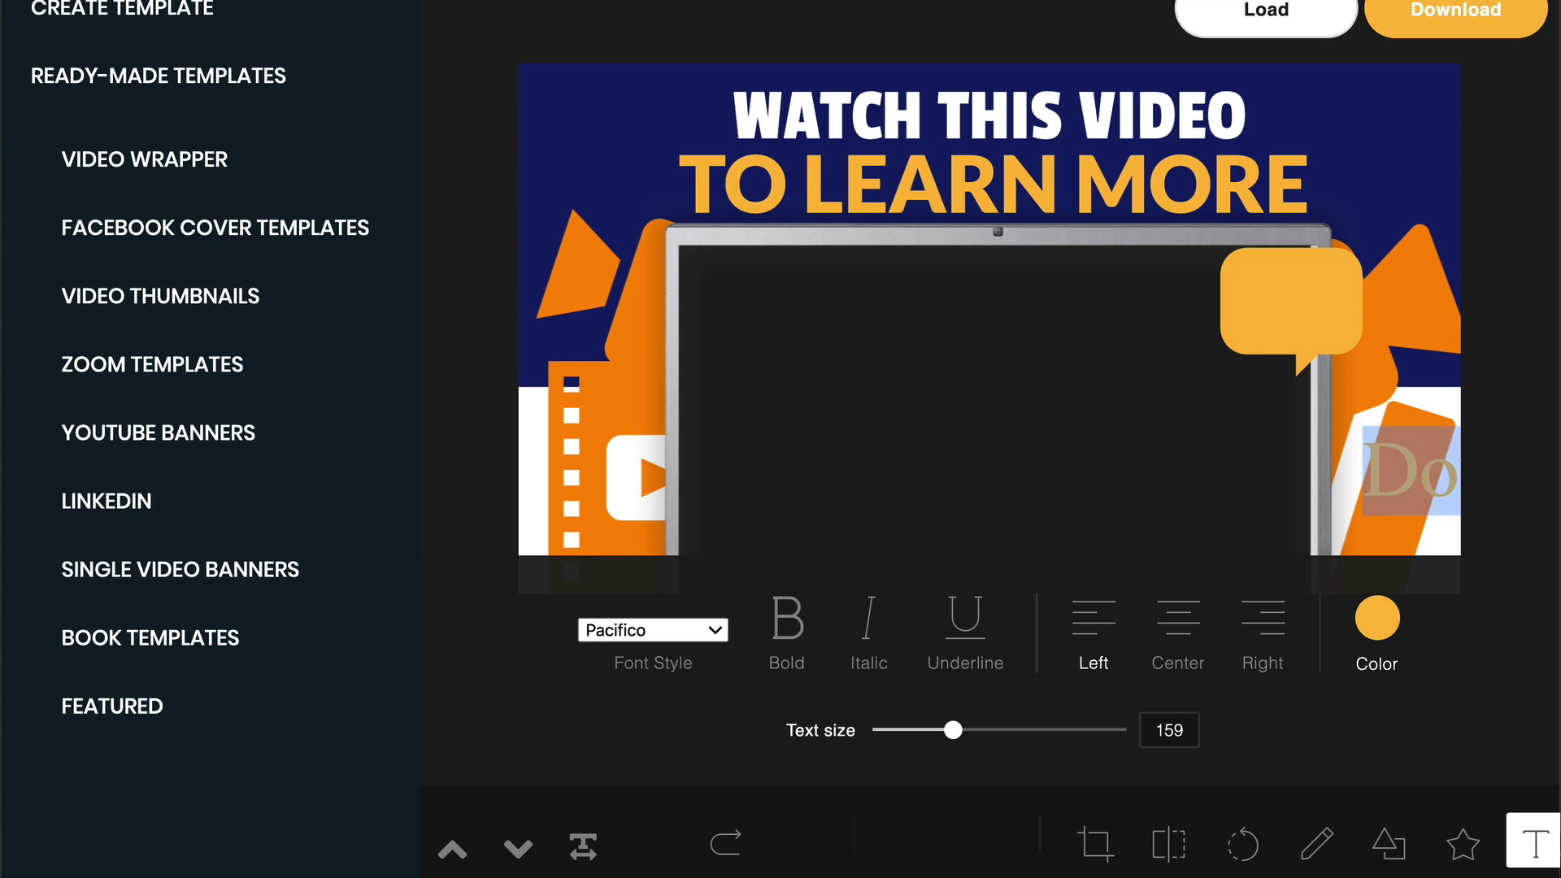
pyautogui.write('TH')
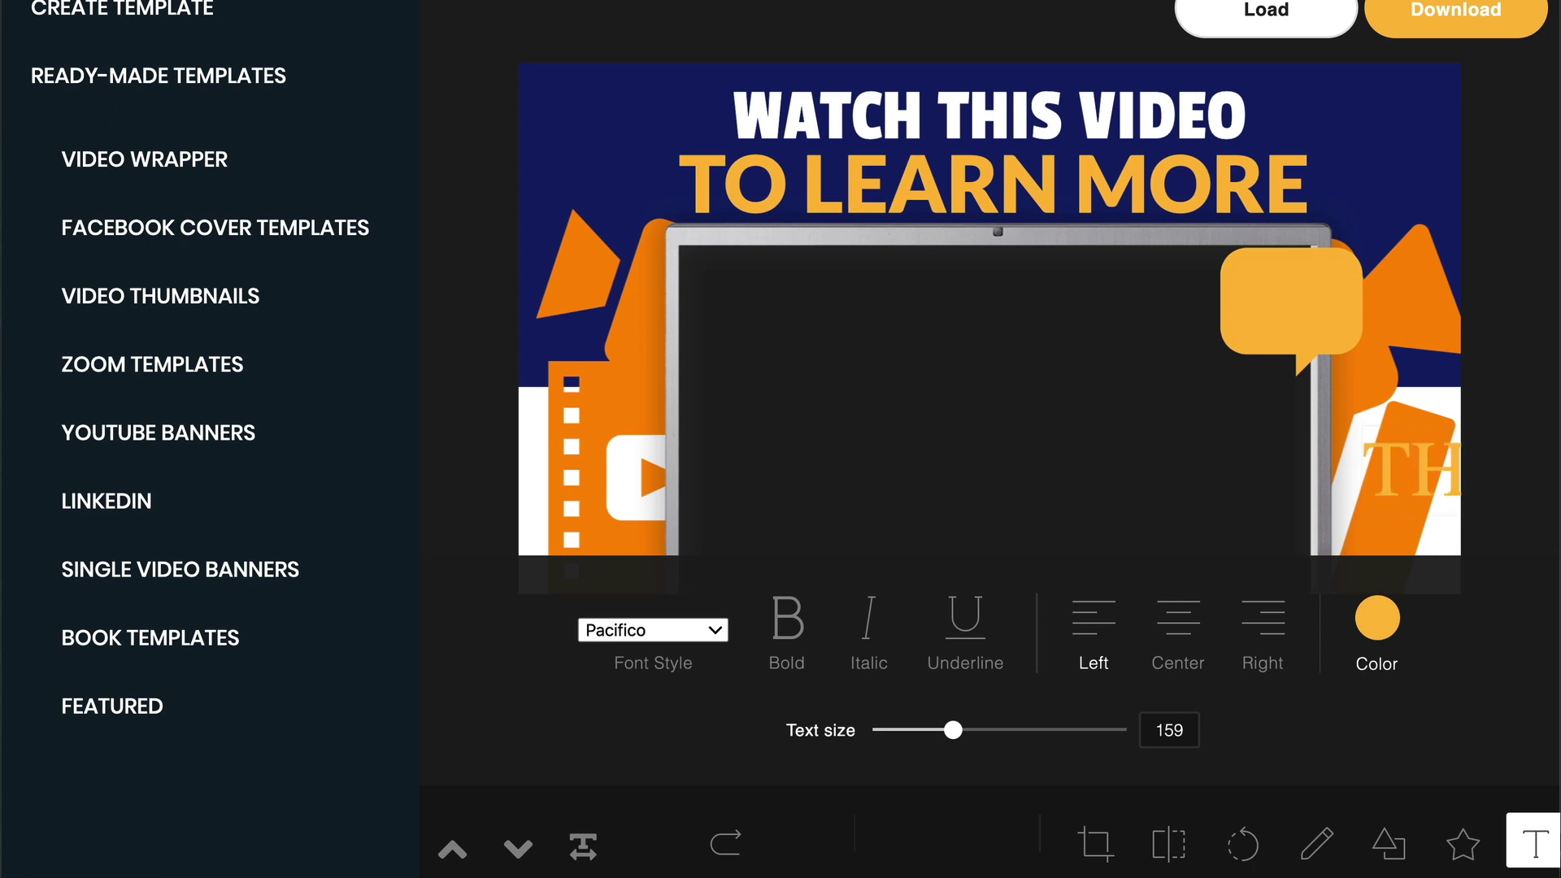
pyautogui.hotkey('ctrl', 'a')
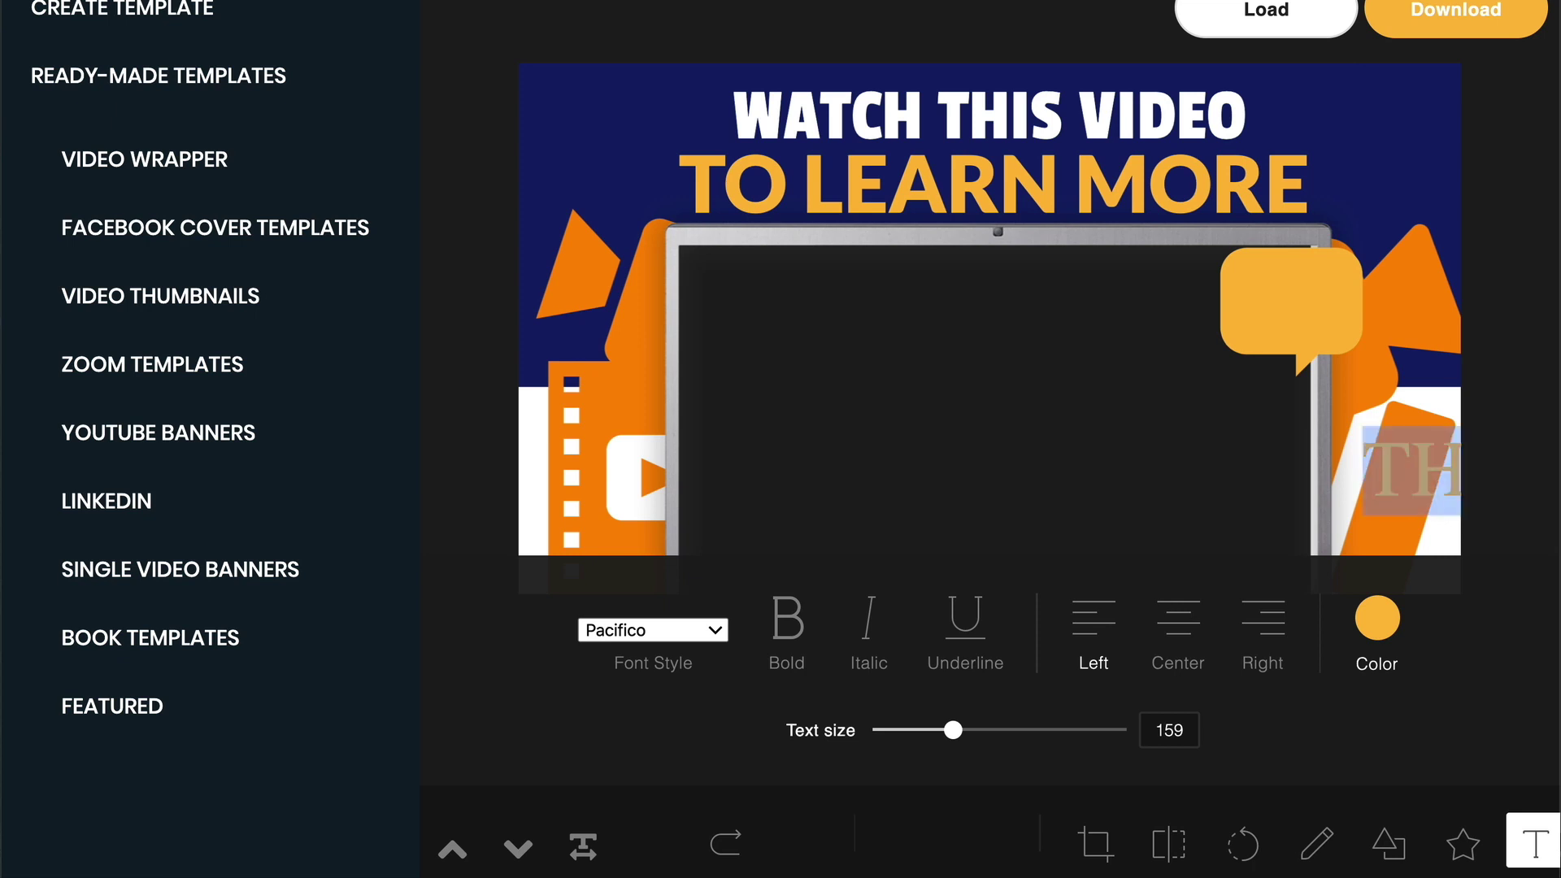
pyautogui.write('Tha')
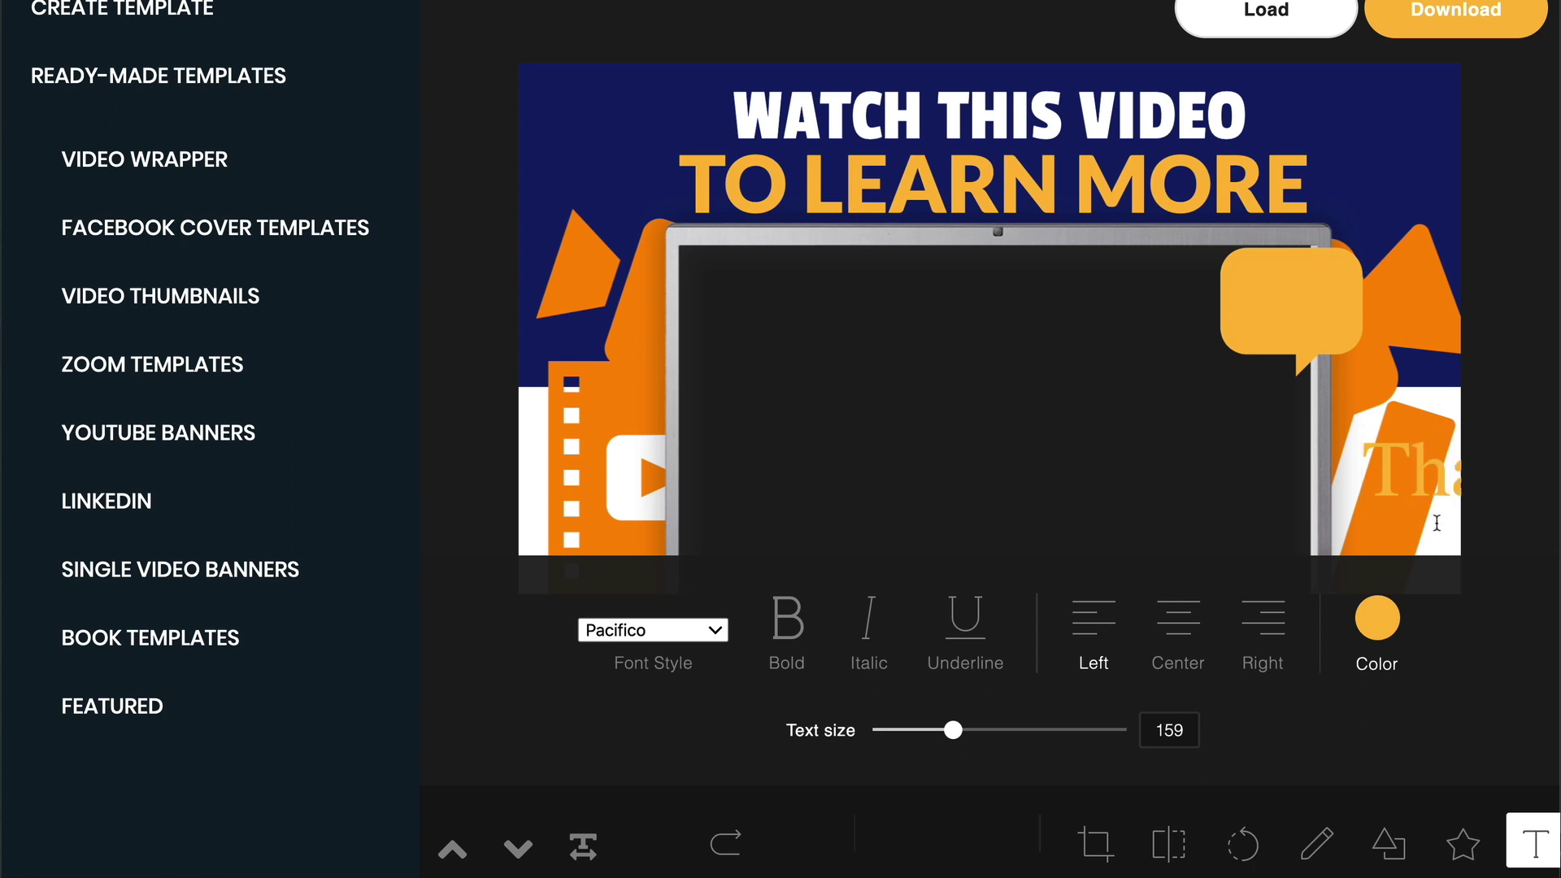
pyautogui.moveTo(1429, 500); pyautogui.dragTo(837, 421)
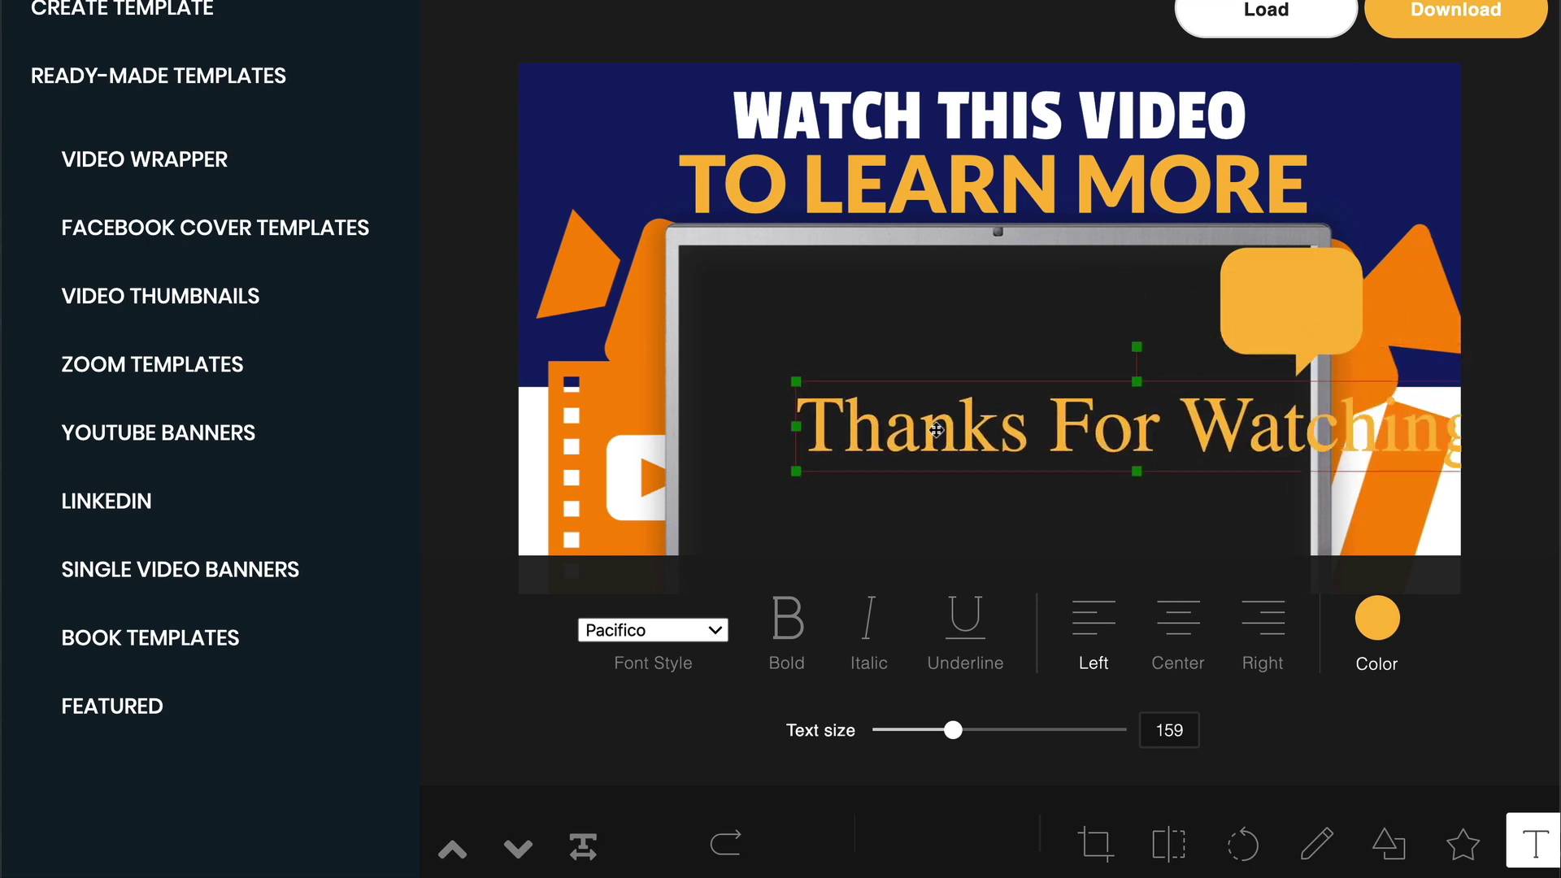
# Step: Shrink the text to size 53, colour it black, and move it onto the speech bubble
pyautogui.click(1187, 437)
pyautogui.hotkey('ctrl', 'a')
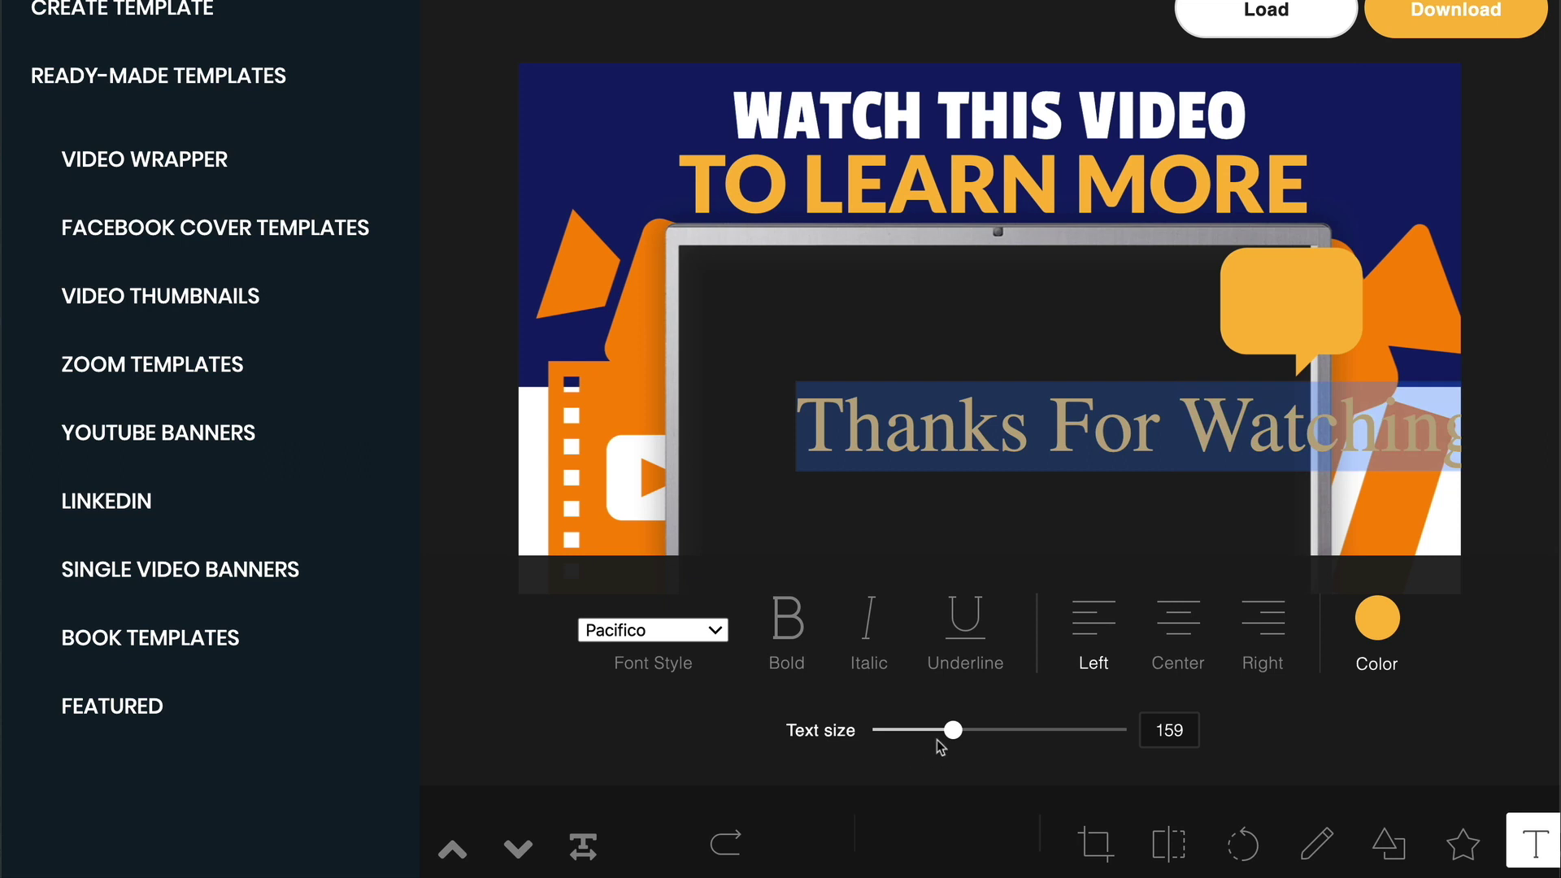
pyautogui.moveTo(948, 733); pyautogui.dragTo(919, 733)
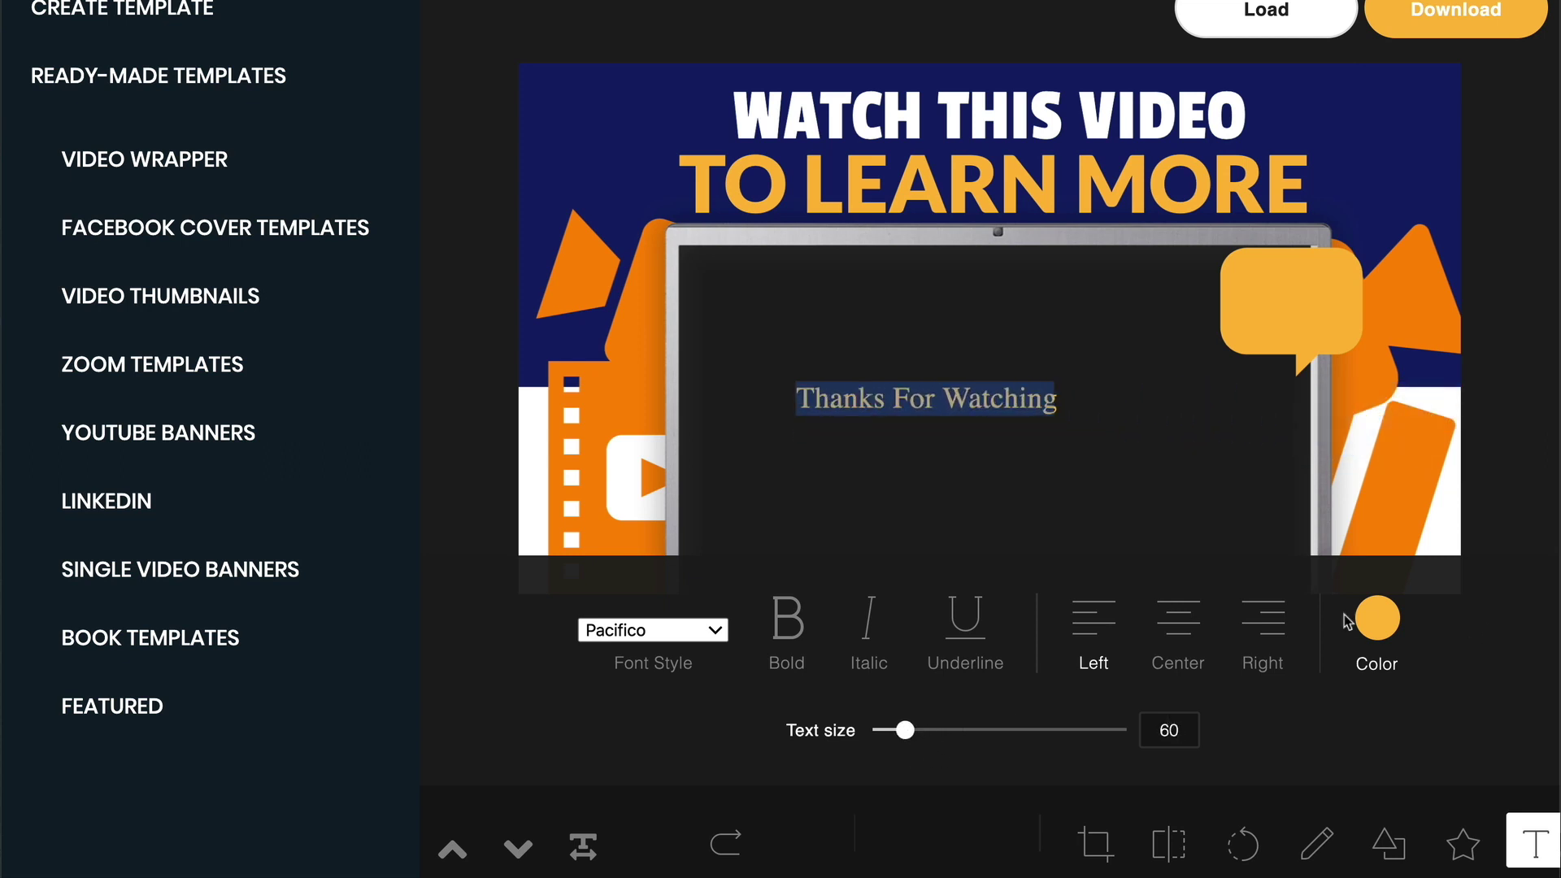
pyautogui.click(1374, 620)
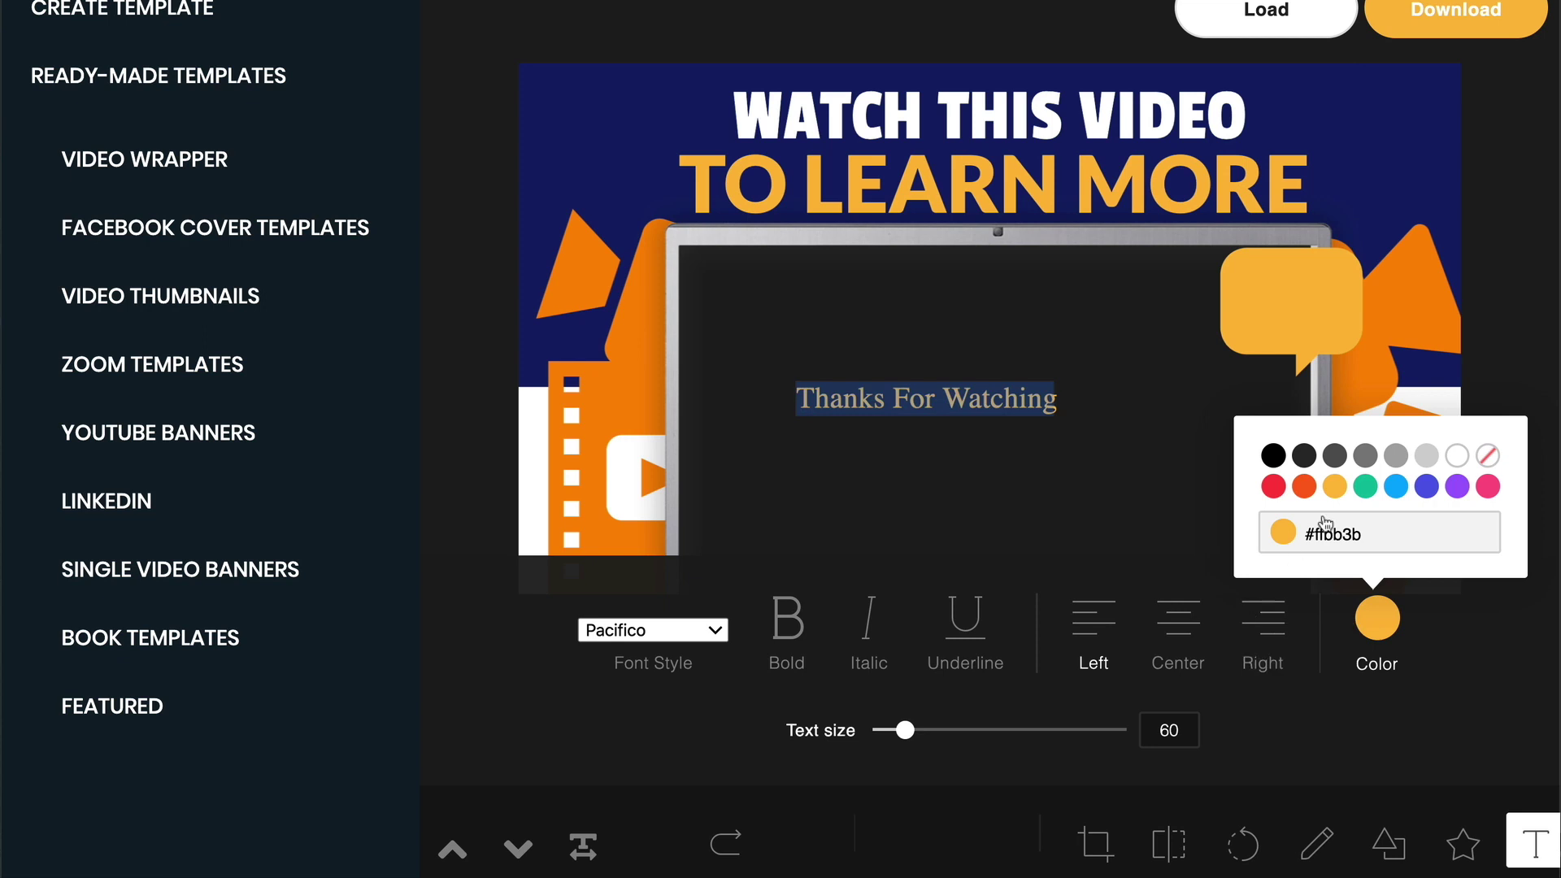
pyautogui.click(1273, 455)
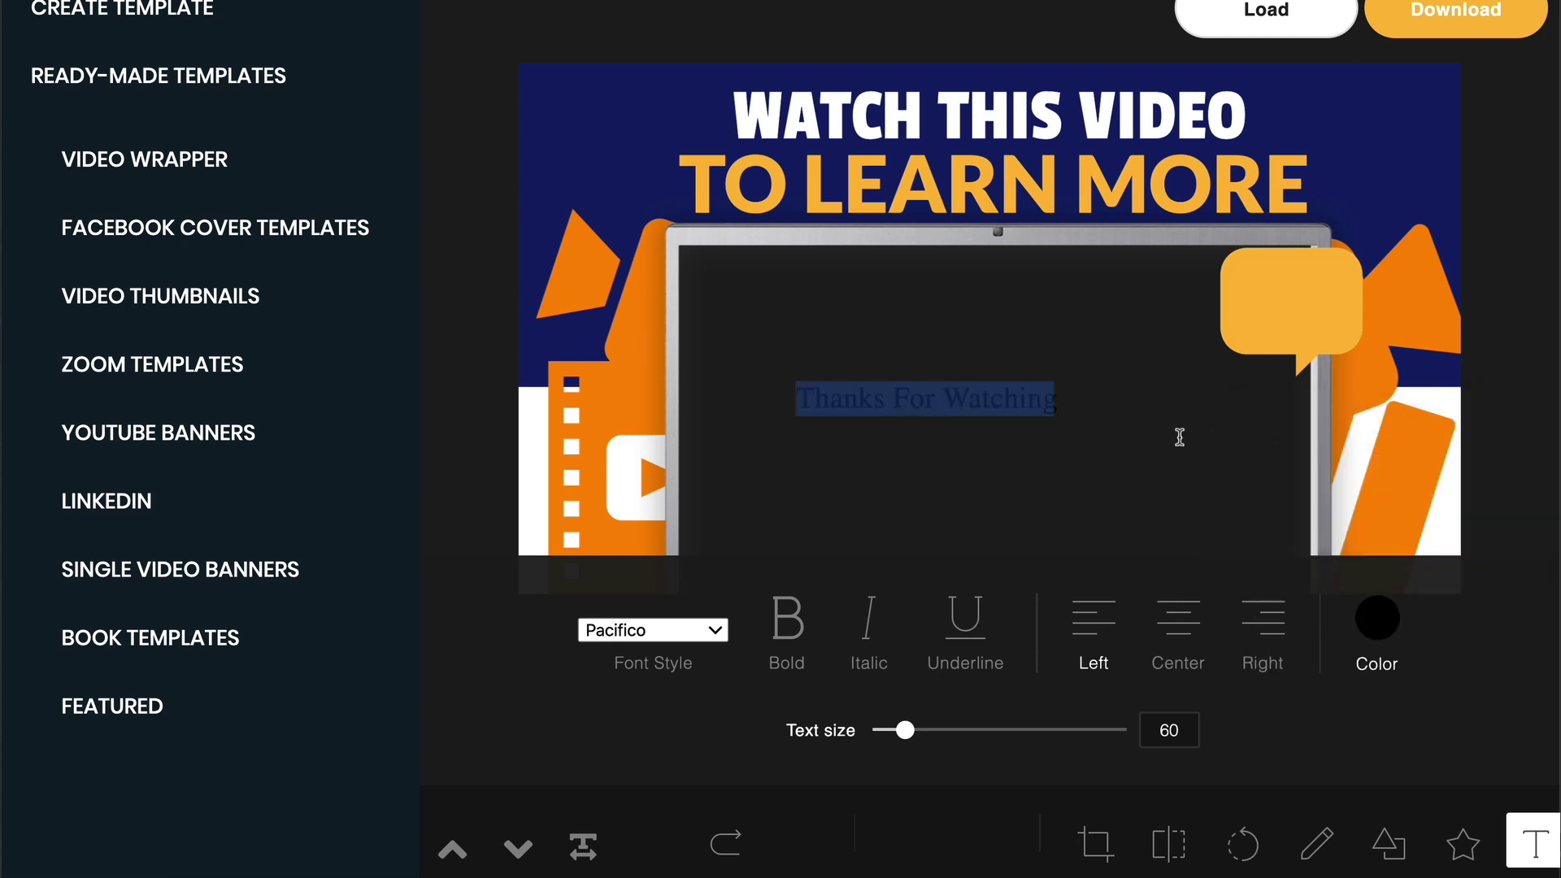
pyautogui.click(951, 443)
pyautogui.moveTo(957, 404); pyautogui.dragTo(1342, 276)
# Step: Break the text into two lines before 'Watching', centre-align it, and fit it inside the bubble
pyautogui.click(1326, 272)
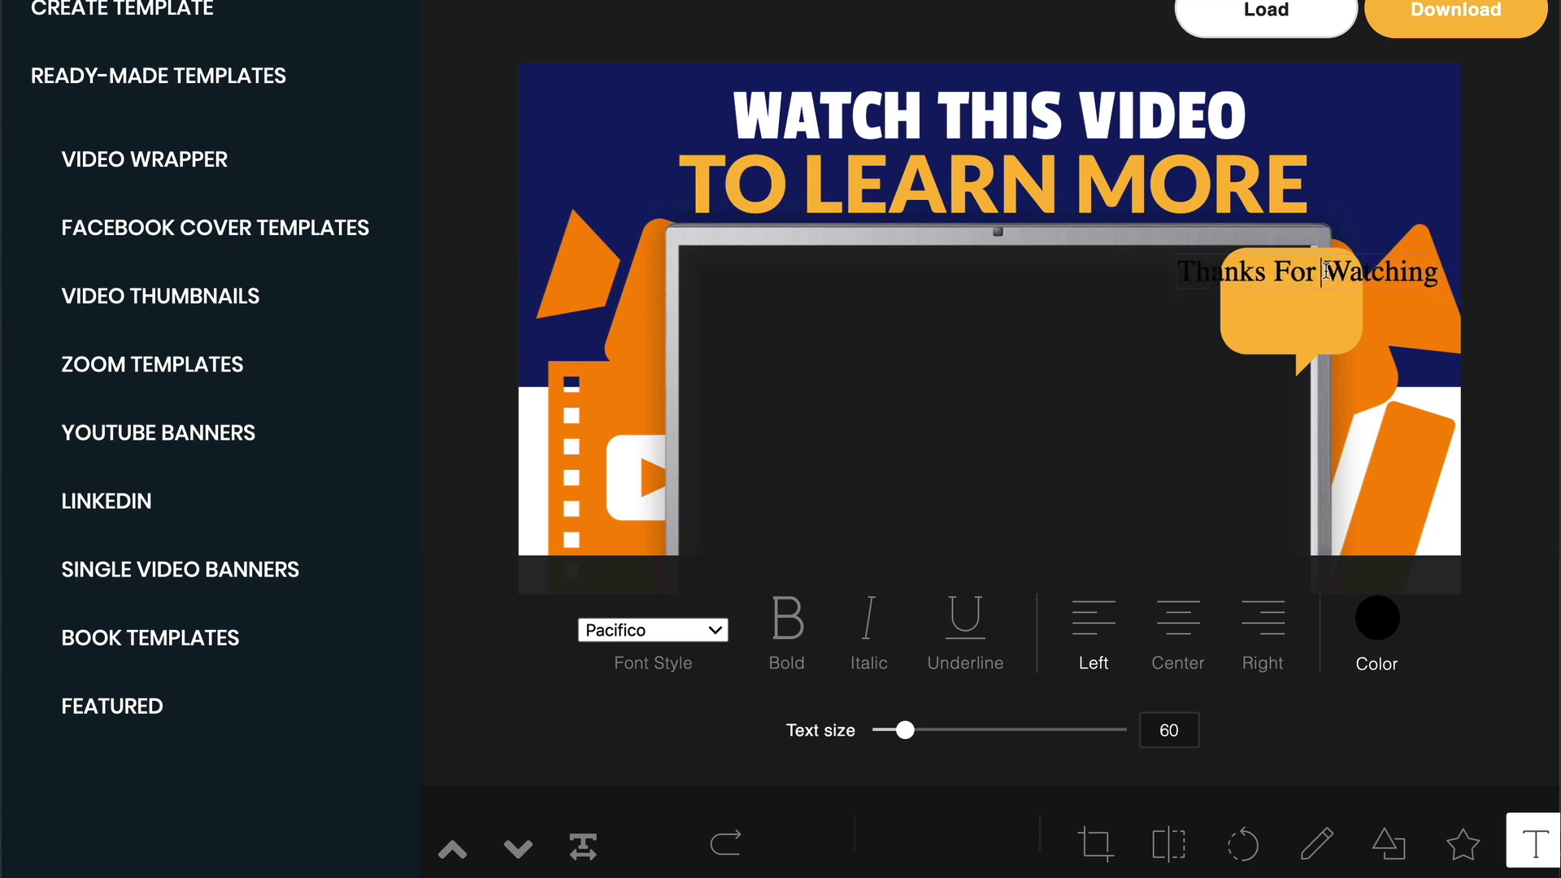
pyautogui.press('Return')
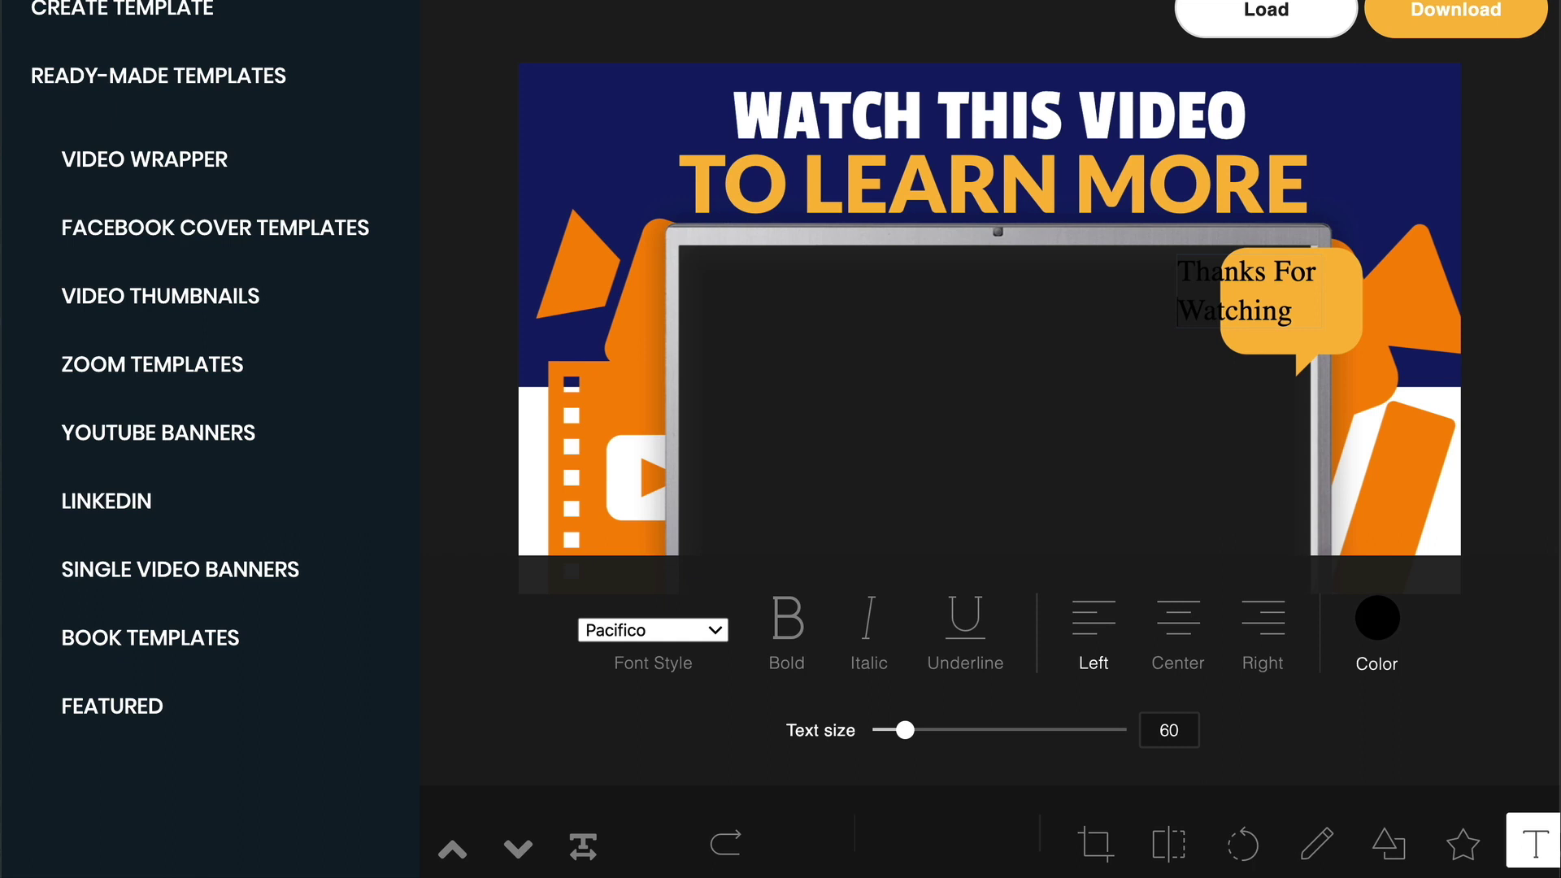
pyautogui.hotkey('ctrl', 'a')
pyautogui.click(1177, 622)
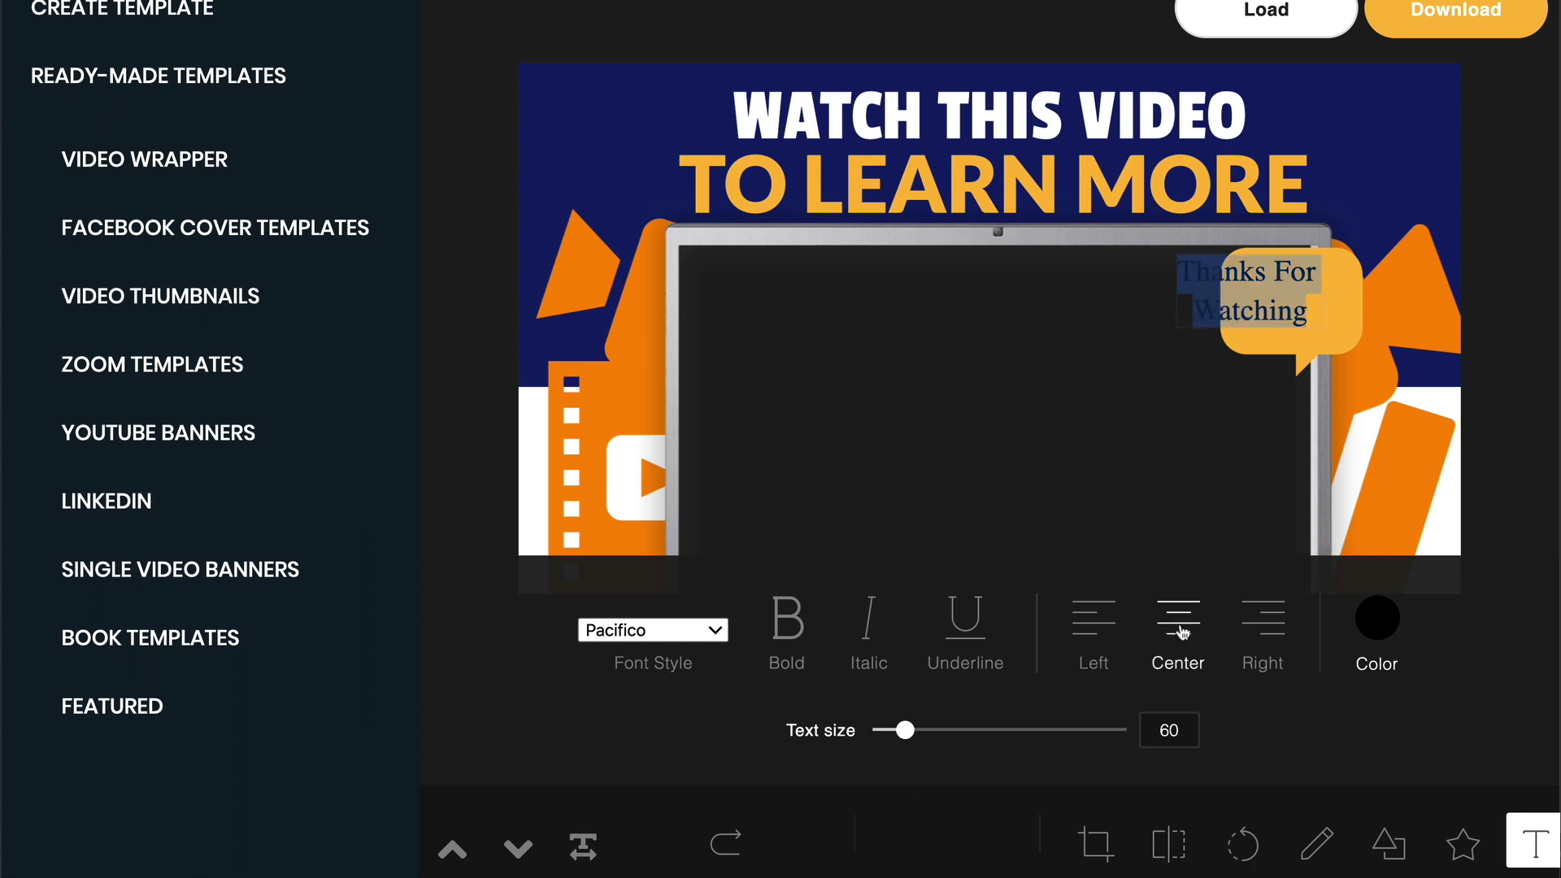
pyautogui.click(1282, 352)
pyautogui.click(1278, 310)
pyautogui.moveTo(1278, 311); pyautogui.dragTo(1317, 318)
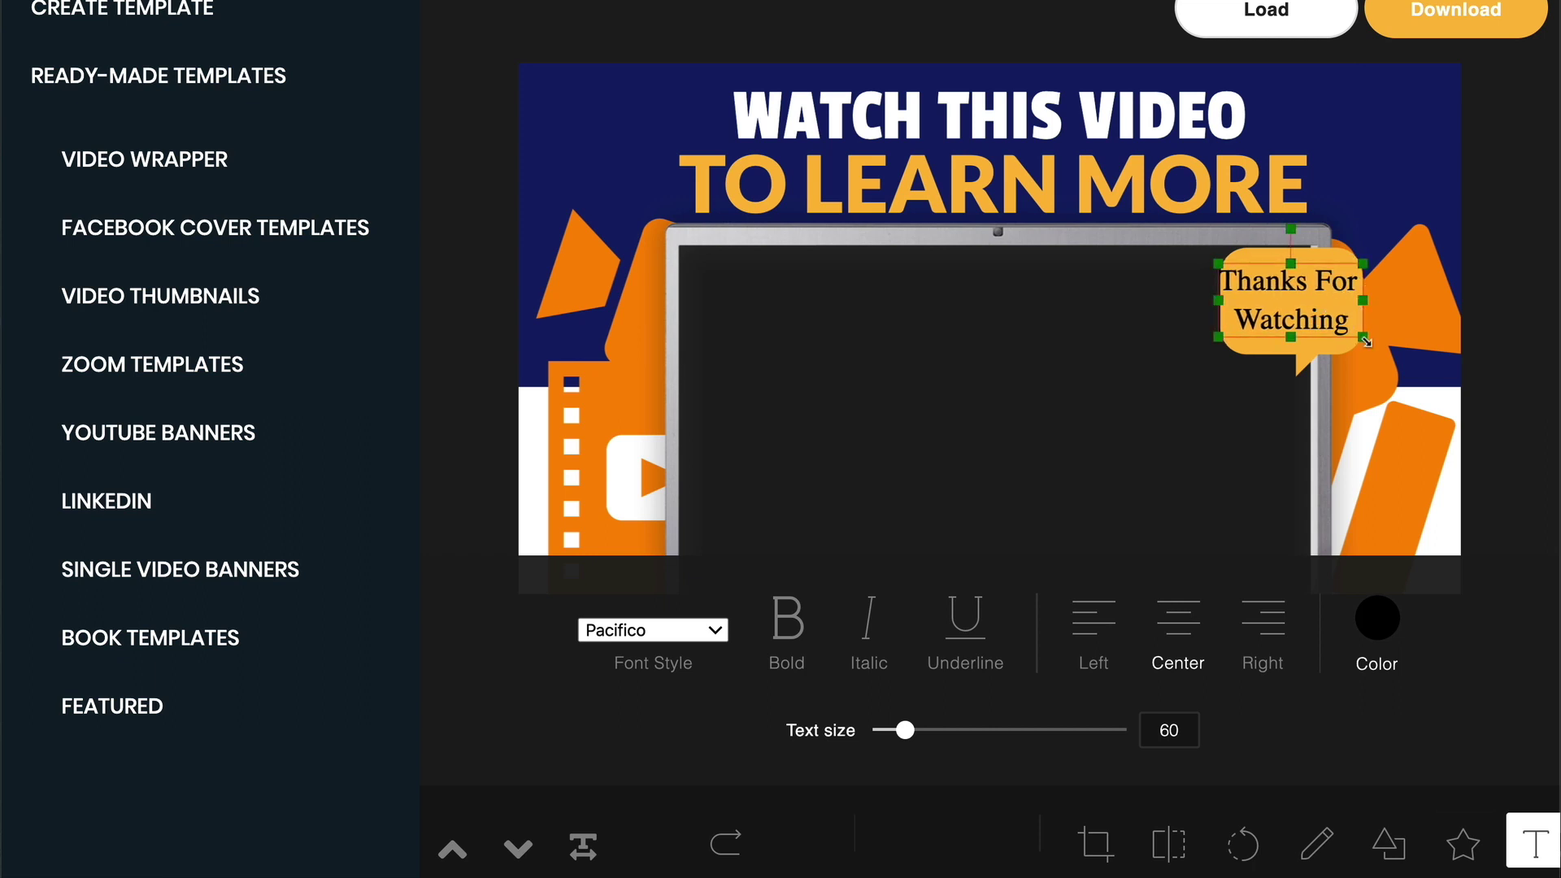
pyautogui.moveTo(1366, 343); pyautogui.dragTo(1307, 296)
pyautogui.click(1395, 317)
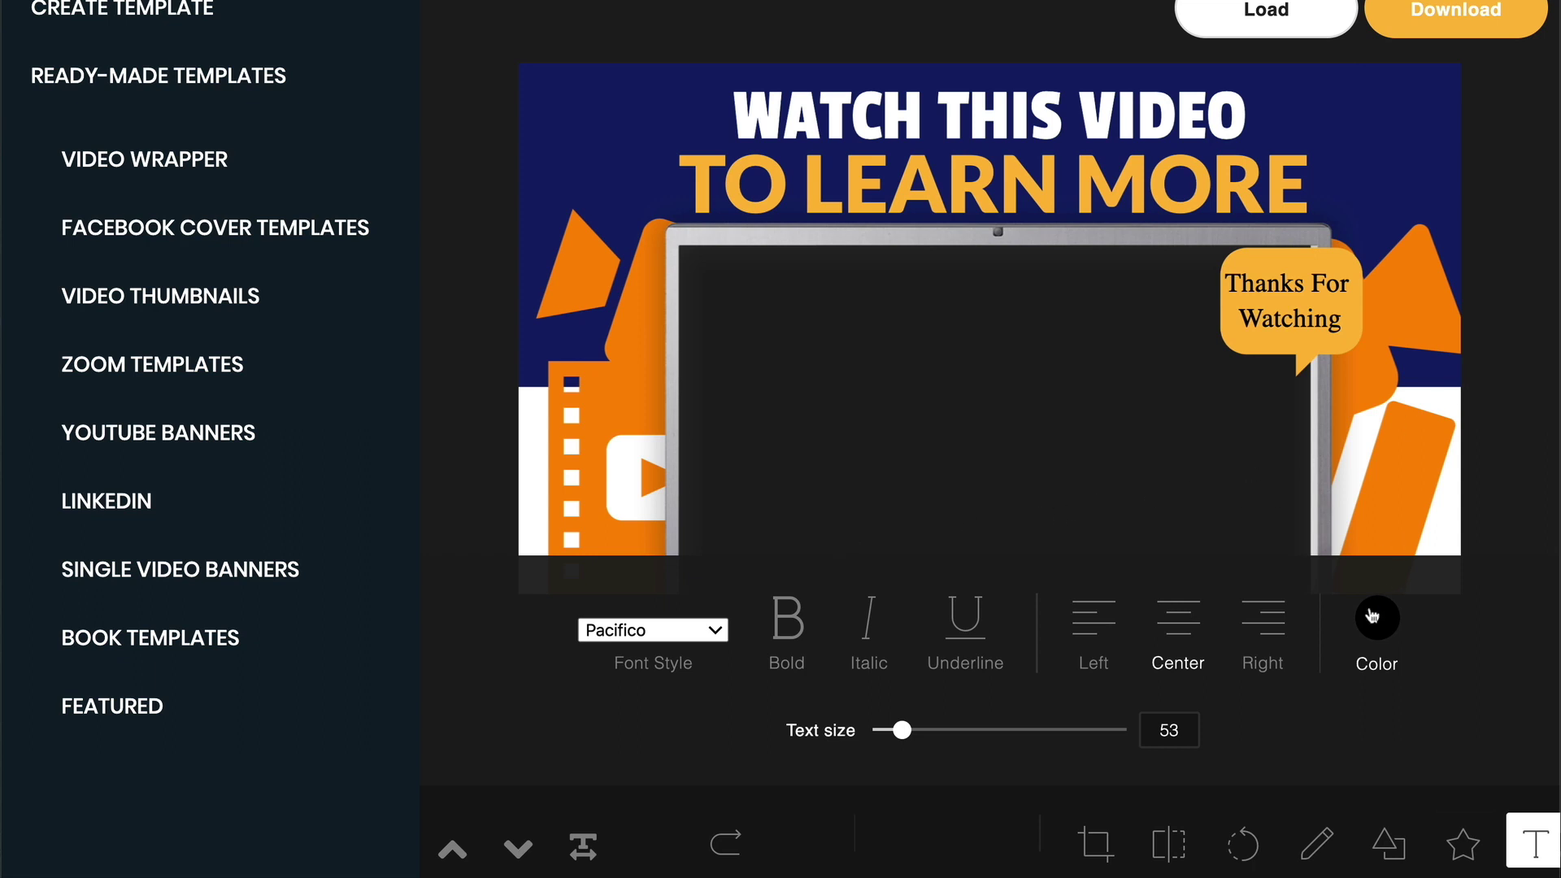
# Step: Draw a blue freehand squiggle and a straight blue line across the laptop screen
pyautogui.click(1315, 844)
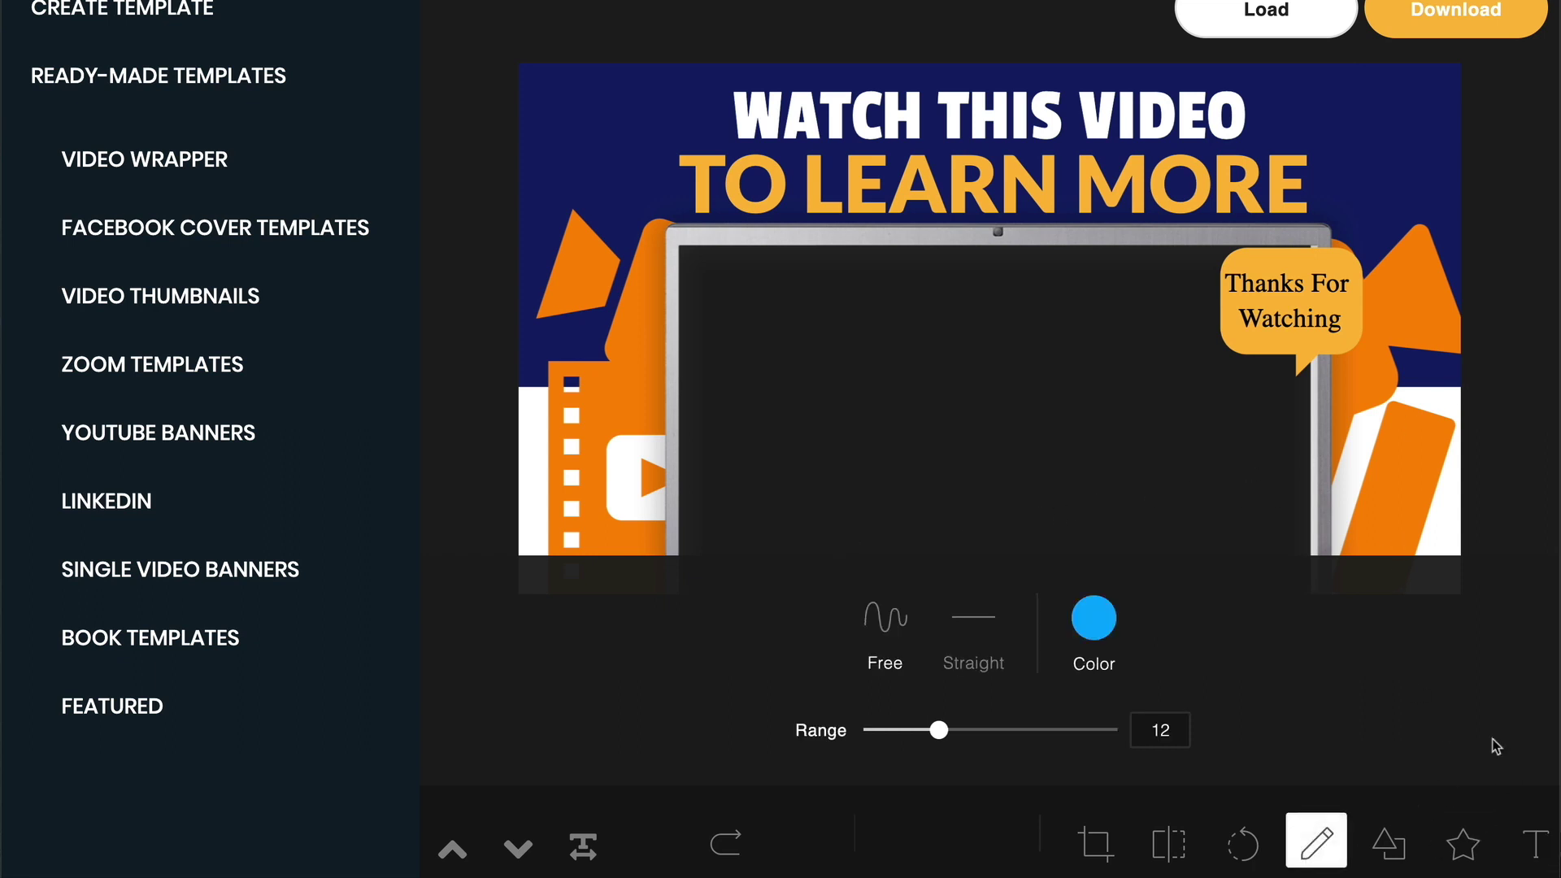
pyautogui.moveTo(631, 180)
pyautogui.mouseDown()
pyautogui.moveTo(768, 315)
pyautogui.moveTo(801, 405)
pyautogui.moveTo(1166, 448)
pyautogui.mouseUp()
pyautogui.click(947, 615)
pyautogui.moveTo(761, 504)
pyautogui.mouseDown()
pyautogui.moveTo(1045, 466)
pyautogui.moveTo(1097, 329)
pyautogui.mouseUp()
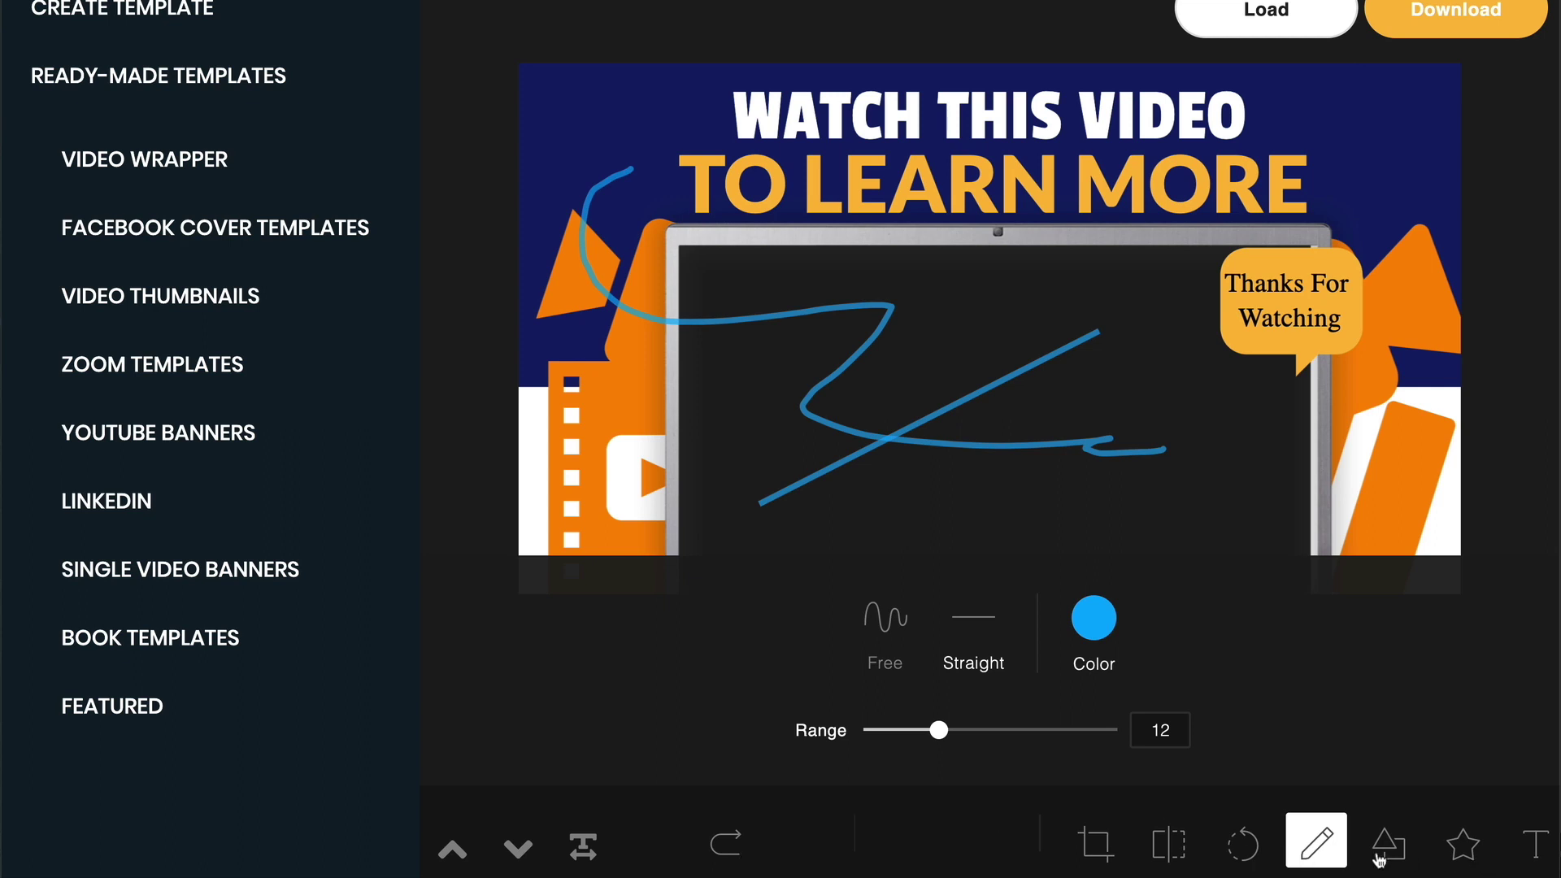
pyautogui.click(1237, 850)
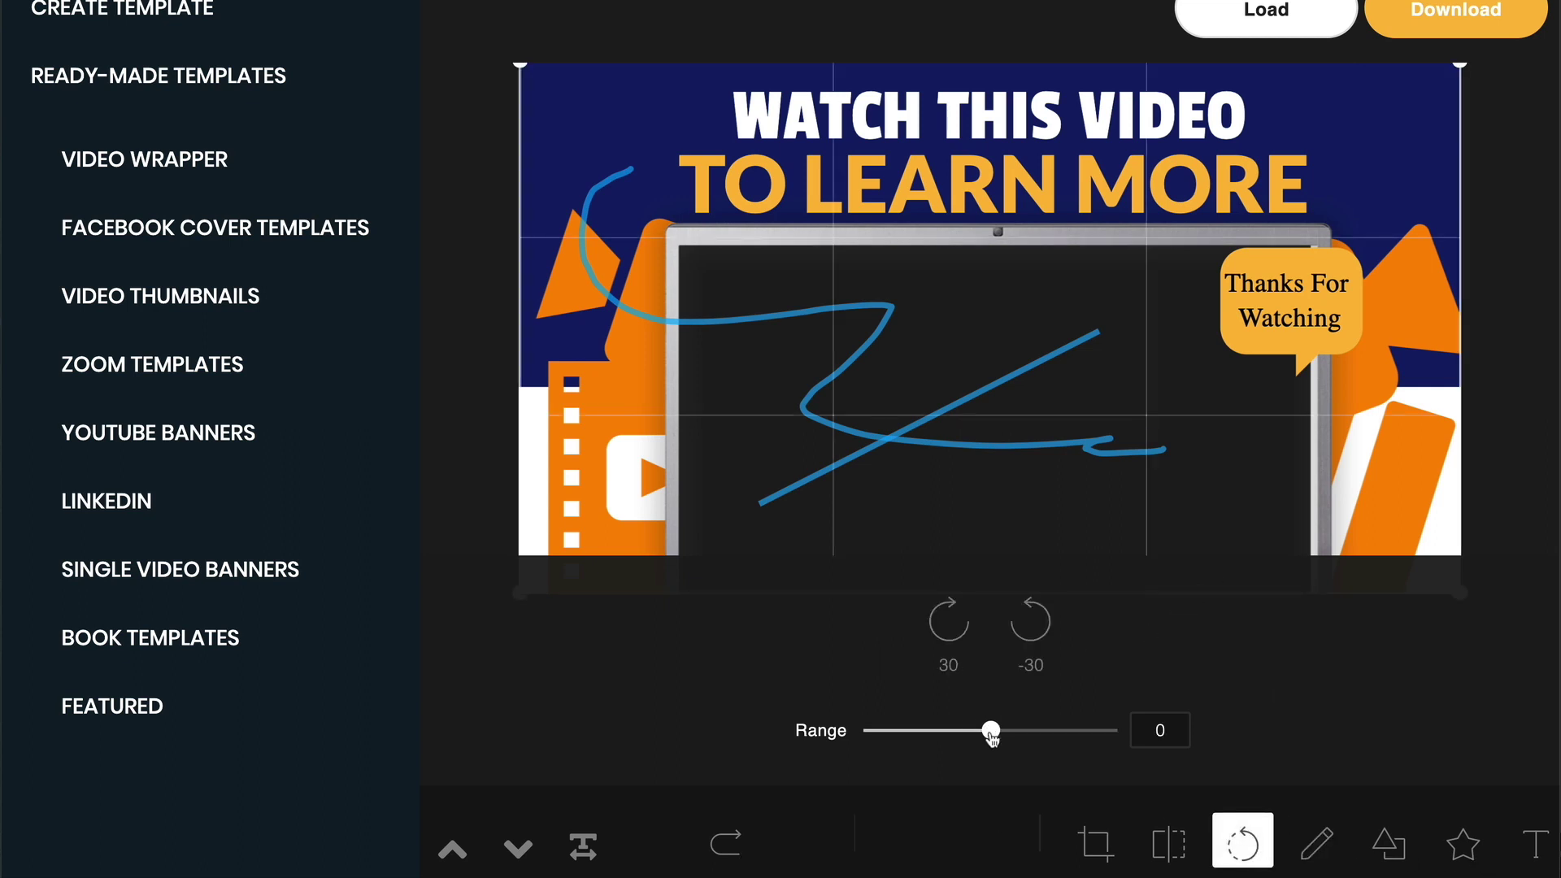
pyautogui.moveTo(991, 734)
pyautogui.mouseDown()
pyautogui.moveTo(966, 735)
pyautogui.moveTo(1007, 734)
pyautogui.moveTo(972, 733)
pyautogui.moveTo(1005, 733)
pyautogui.moveTo(989, 733)
pyautogui.mouseUp()
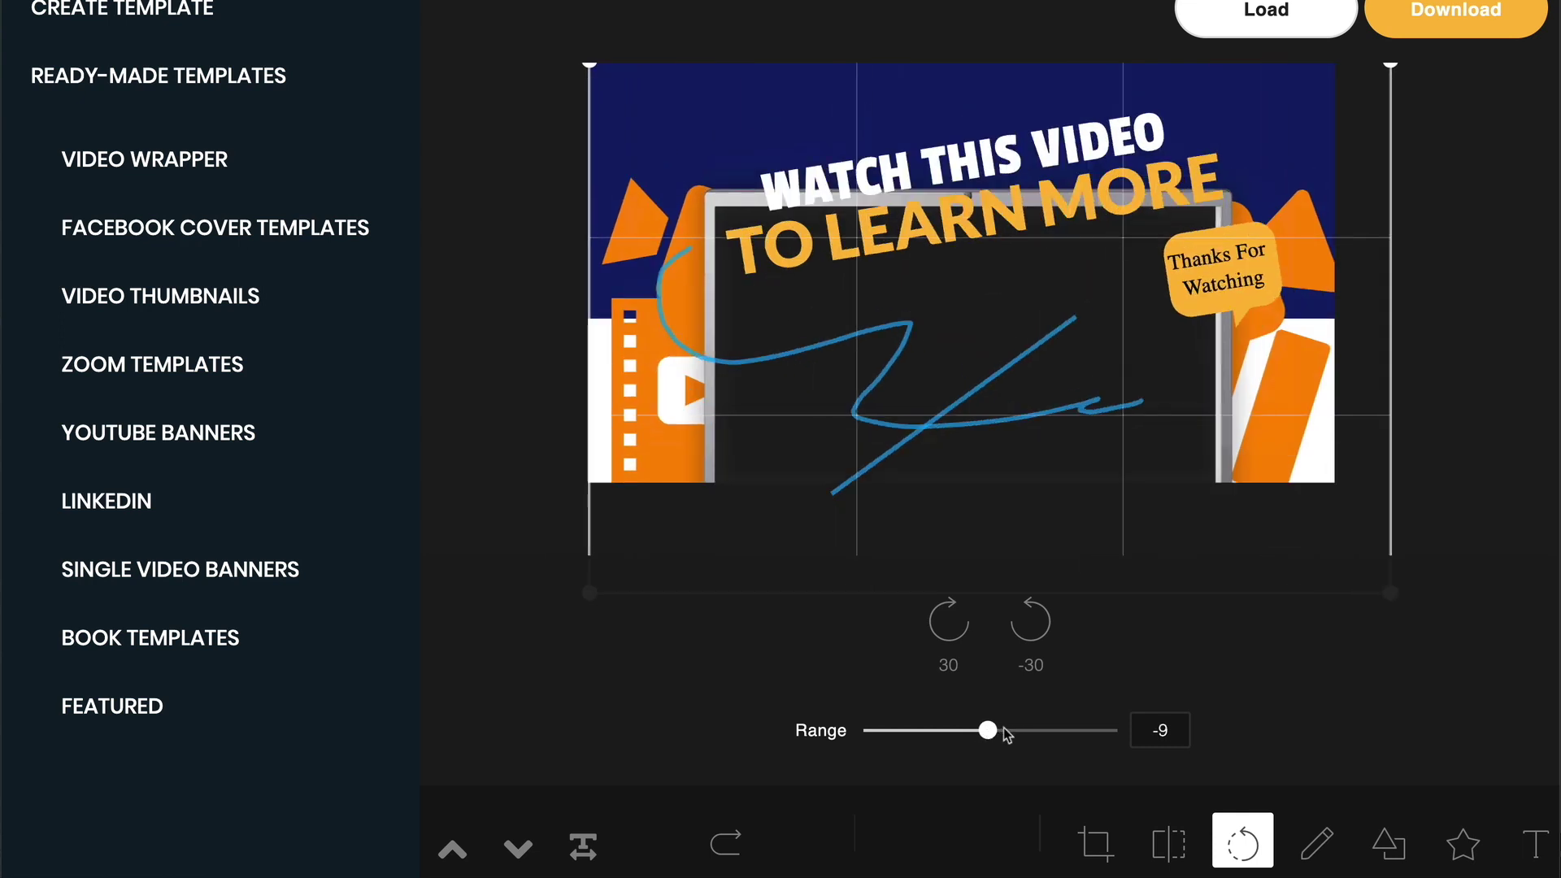
pyautogui.moveTo(1163, 730); pyautogui.dragTo(1183, 725)
pyautogui.write('0')
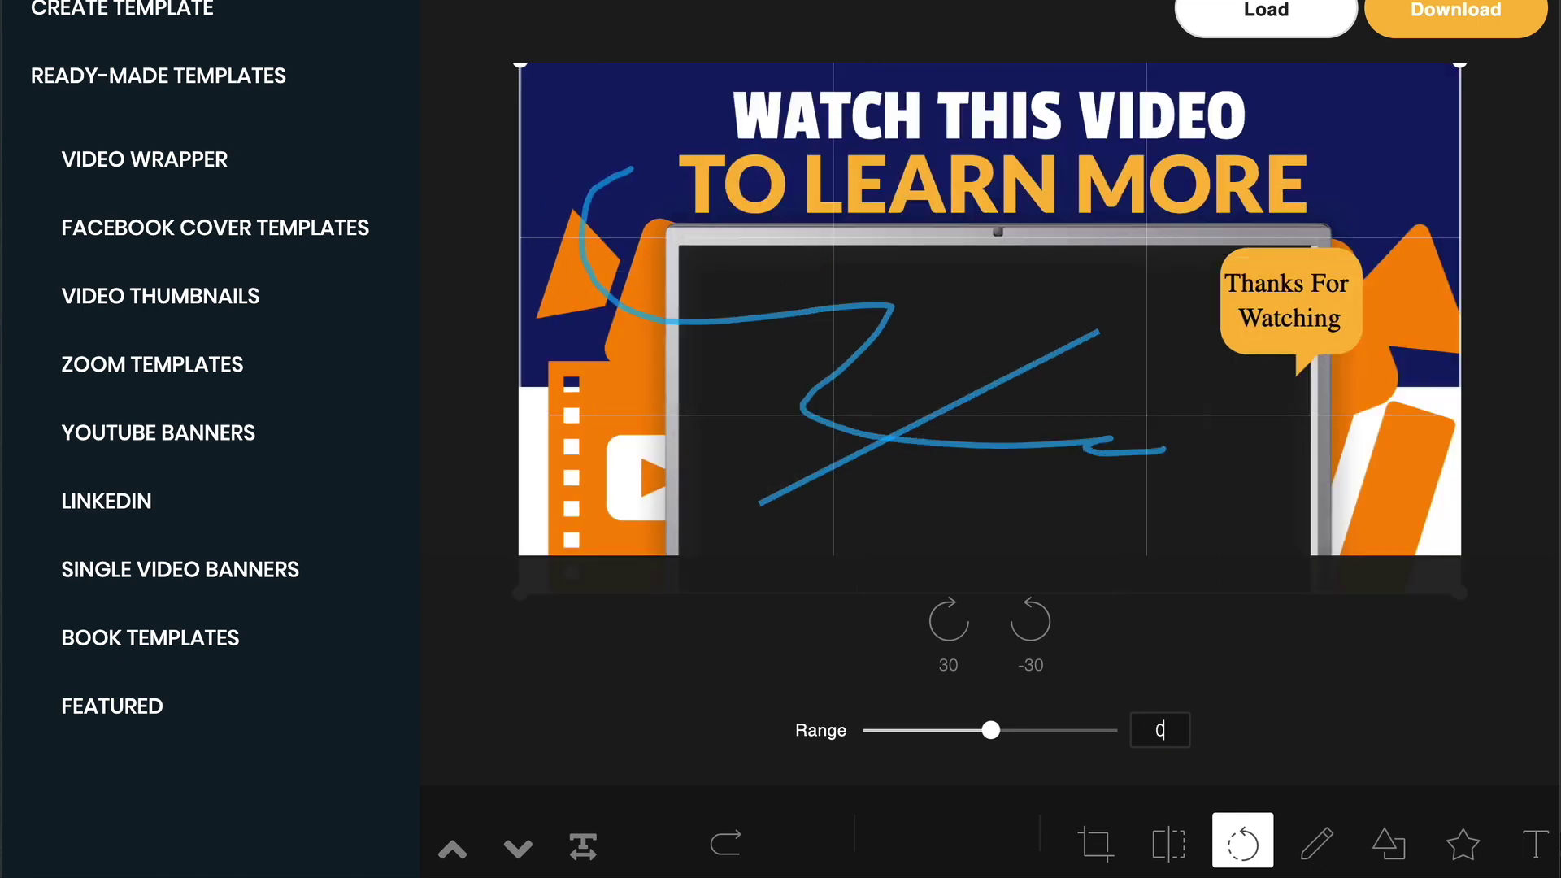
pyautogui.click(960, 633)
pyautogui.click(1050, 627)
pyautogui.click(1173, 845)
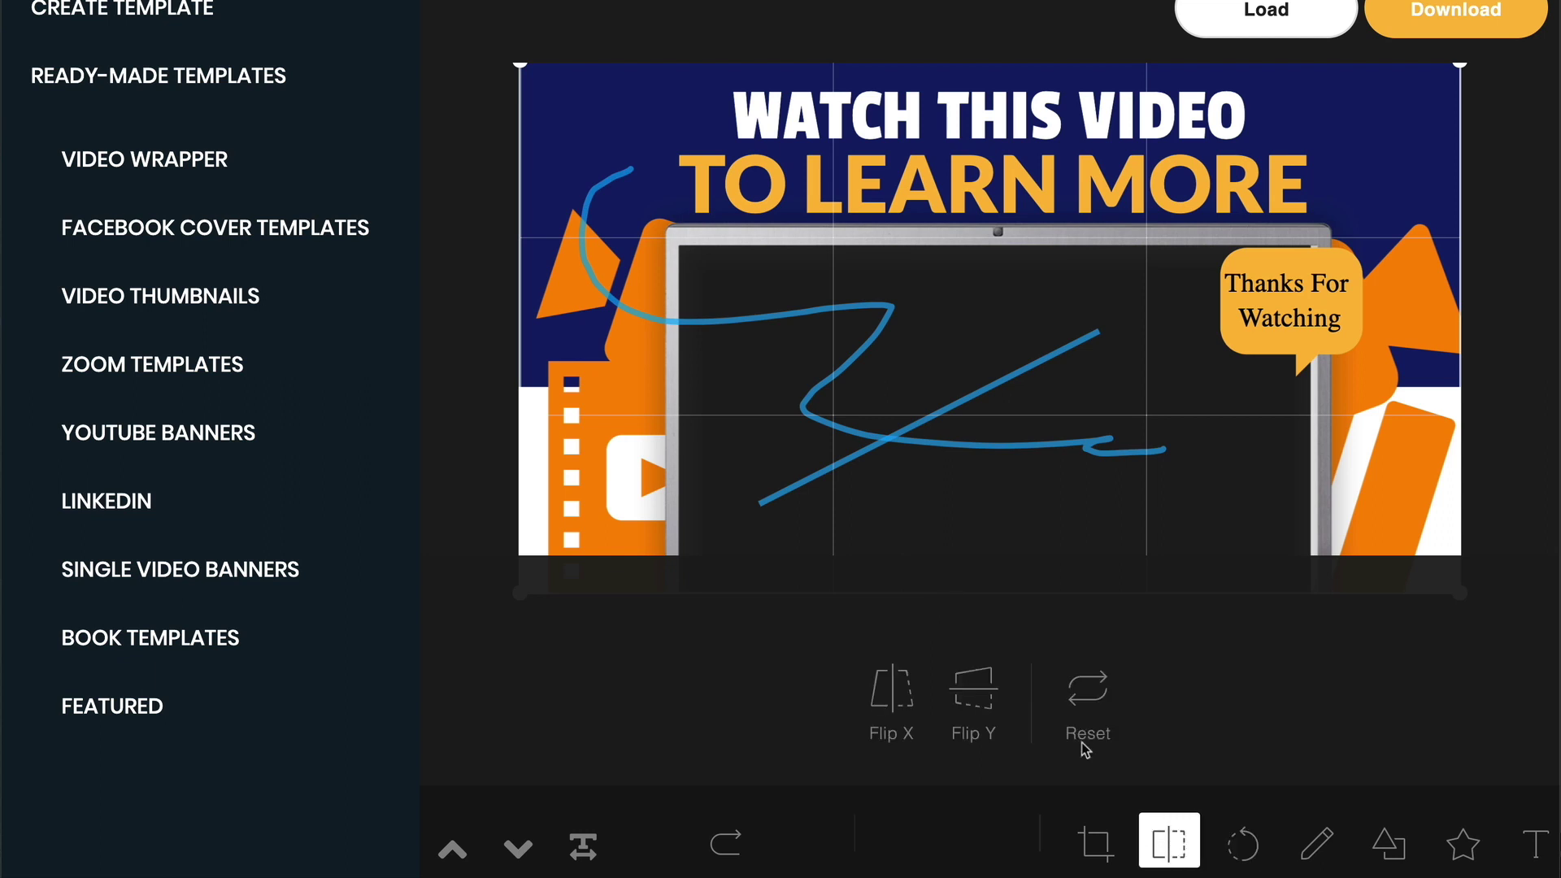
pyautogui.click(985, 704)
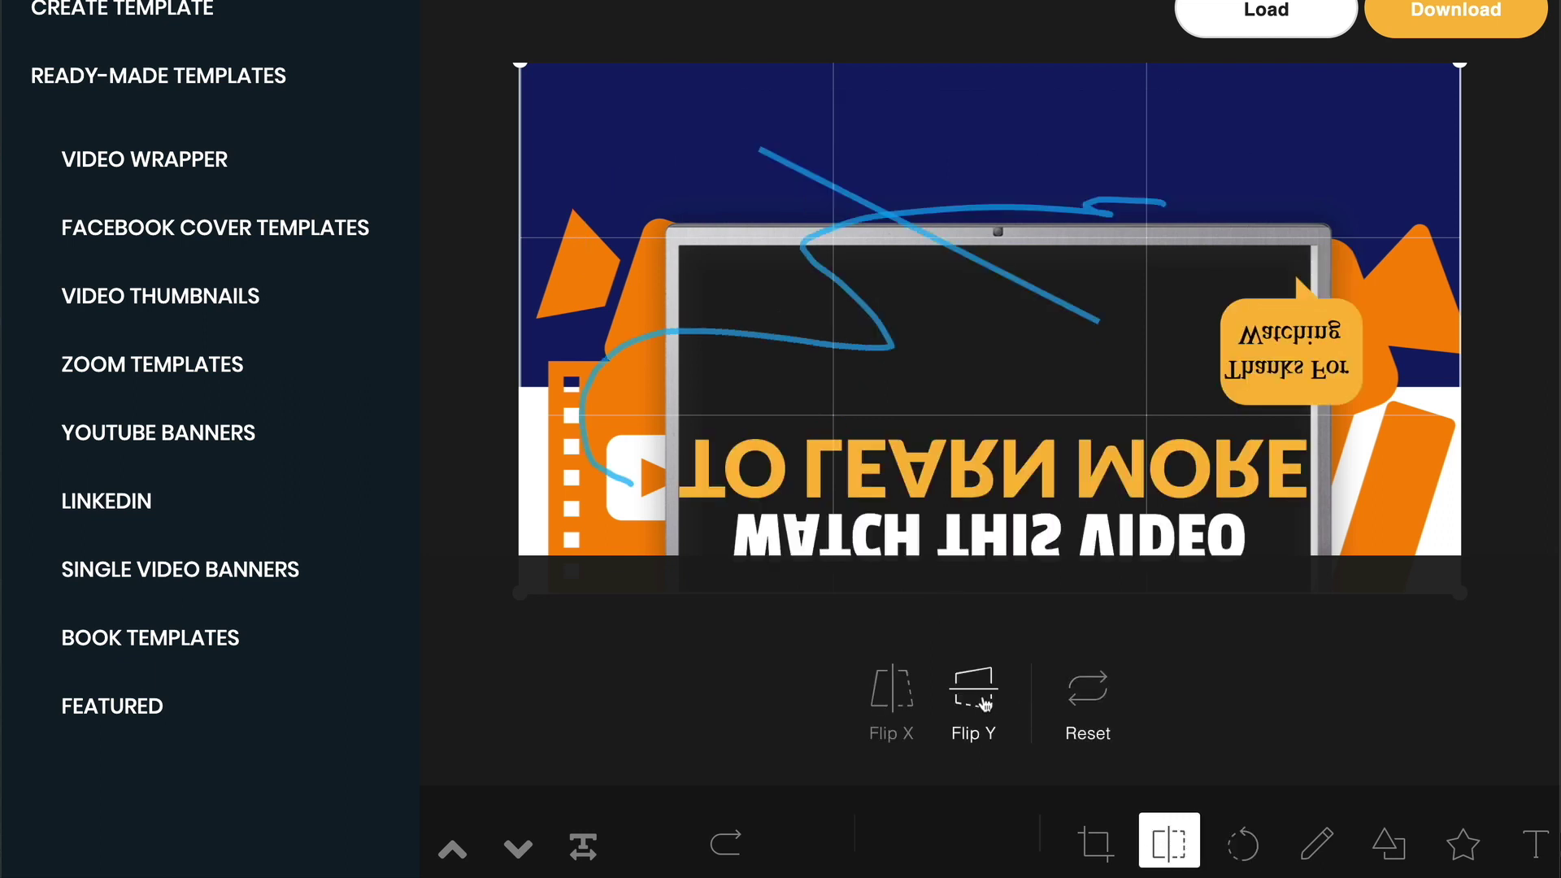
pyautogui.click(985, 704)
pyautogui.click(896, 702)
pyautogui.click(898, 704)
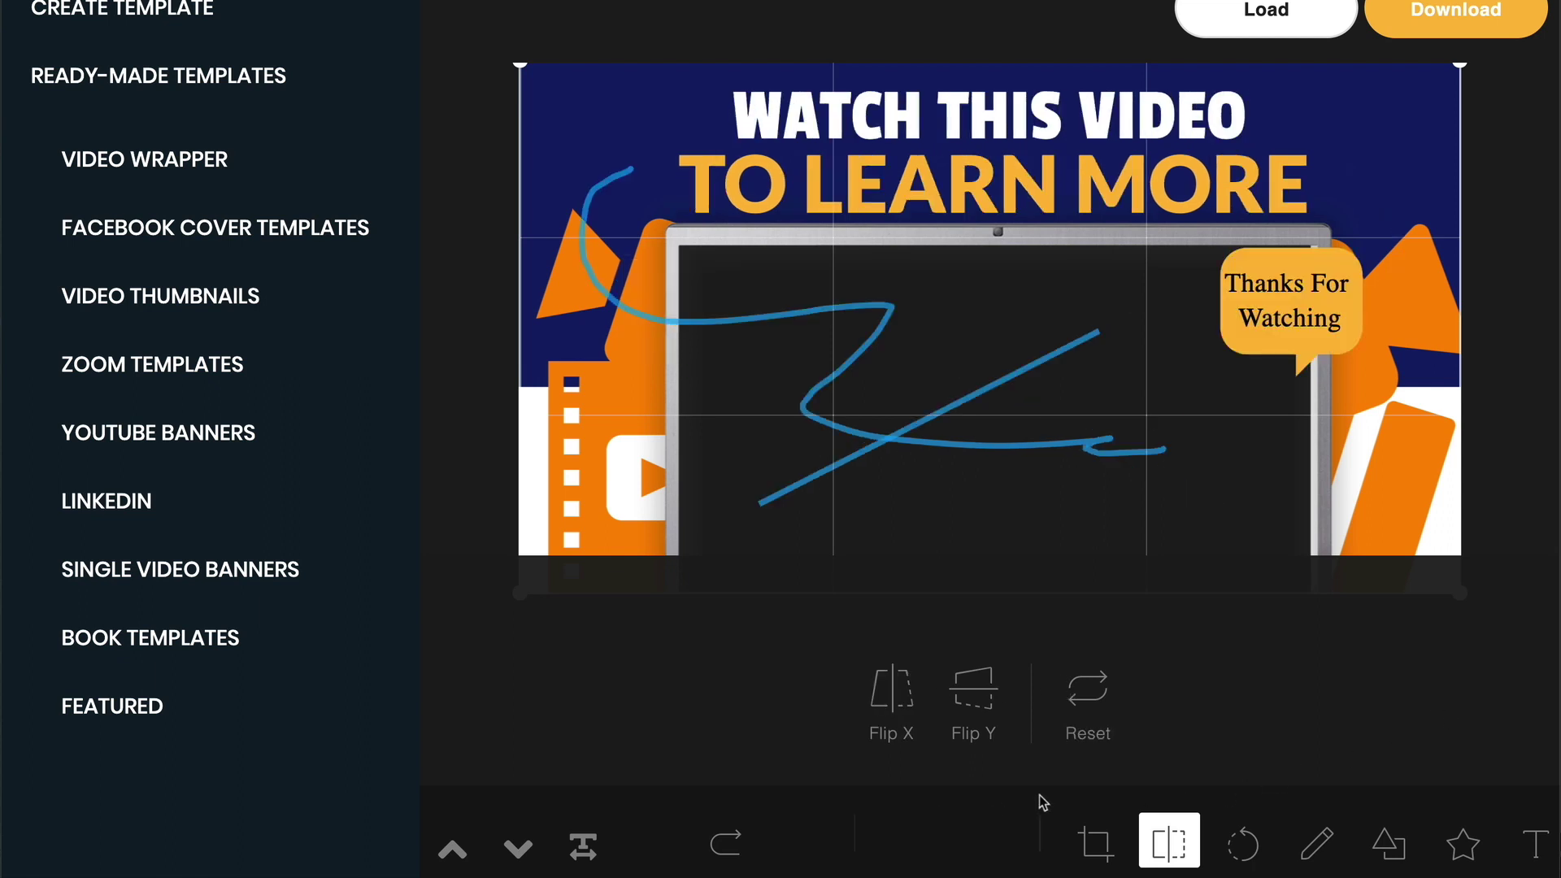
# Step: Preview 4:3, square, custom, 3:2 and 16:9 crop areas, then cancel to keep the image uncropped
pyautogui.click(1091, 846)
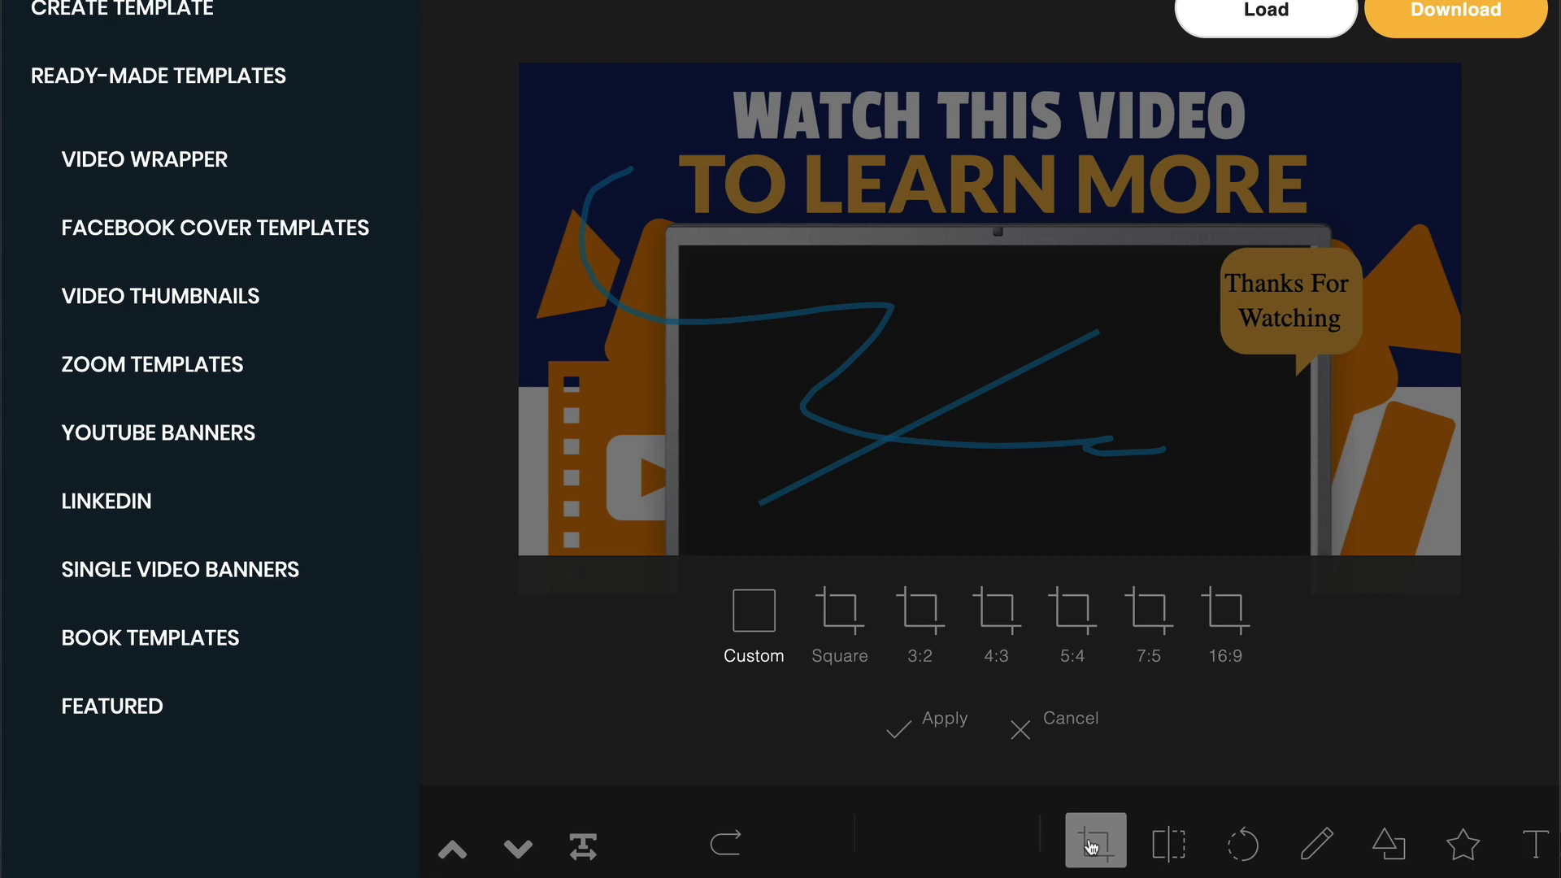
pyautogui.click(1002, 611)
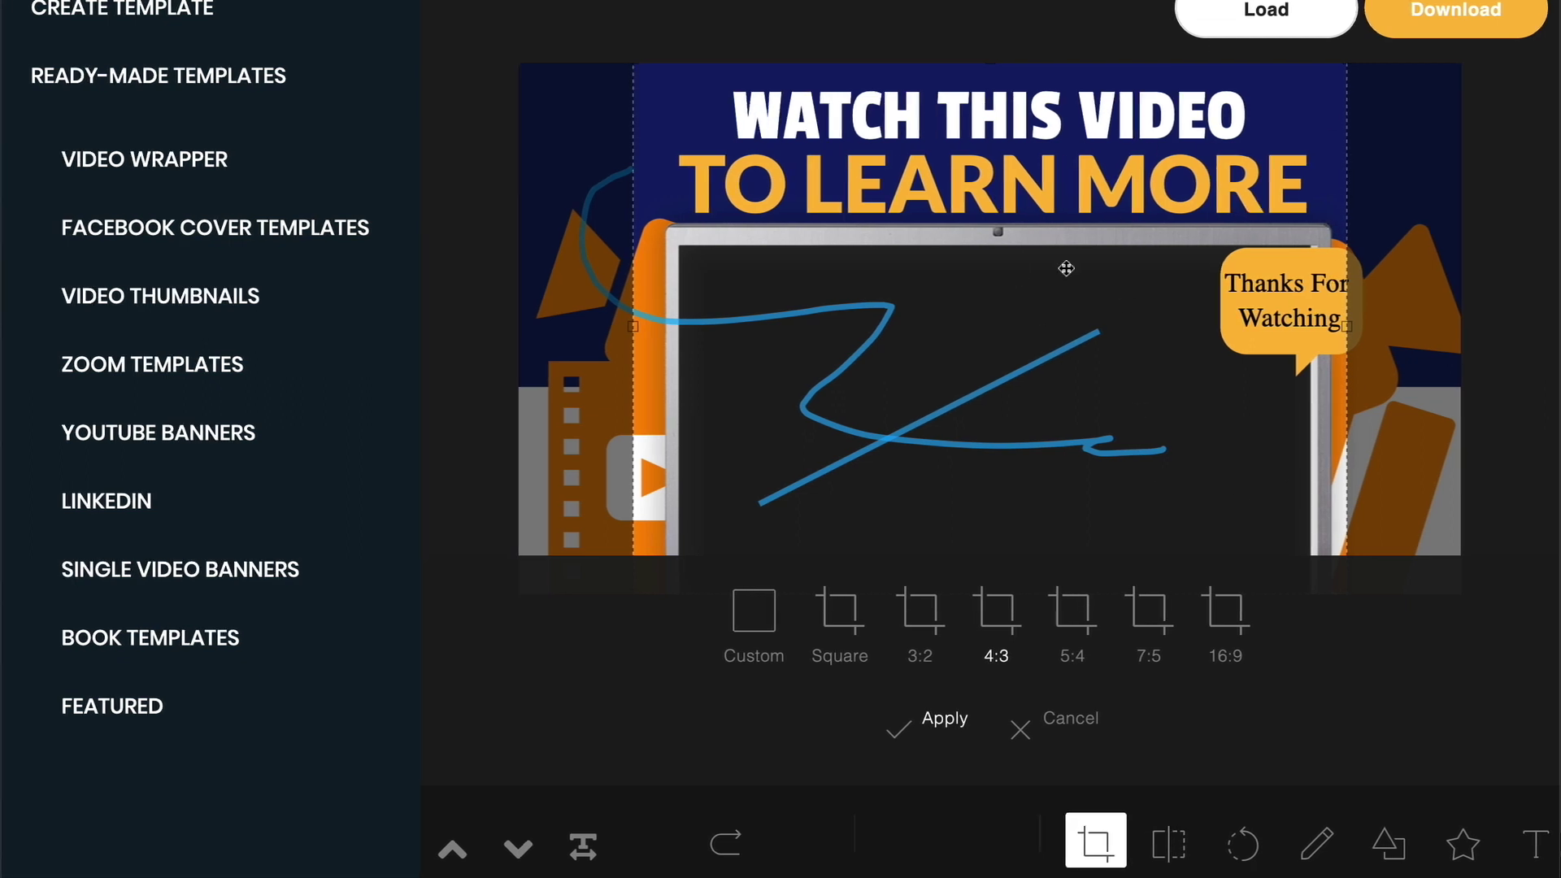
pyautogui.click(832, 624)
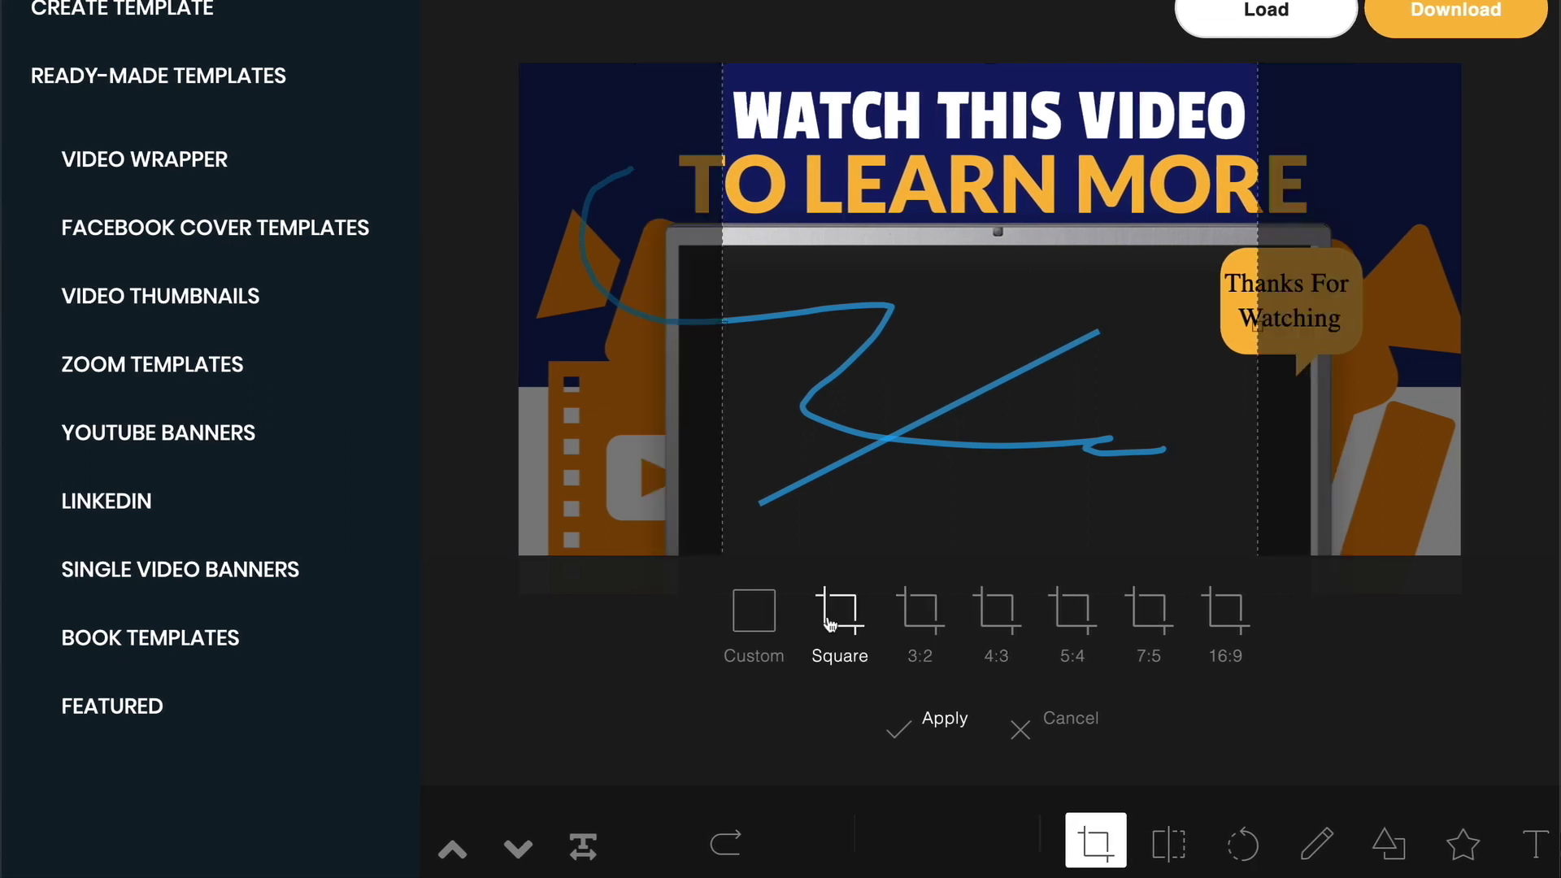
pyautogui.click(755, 615)
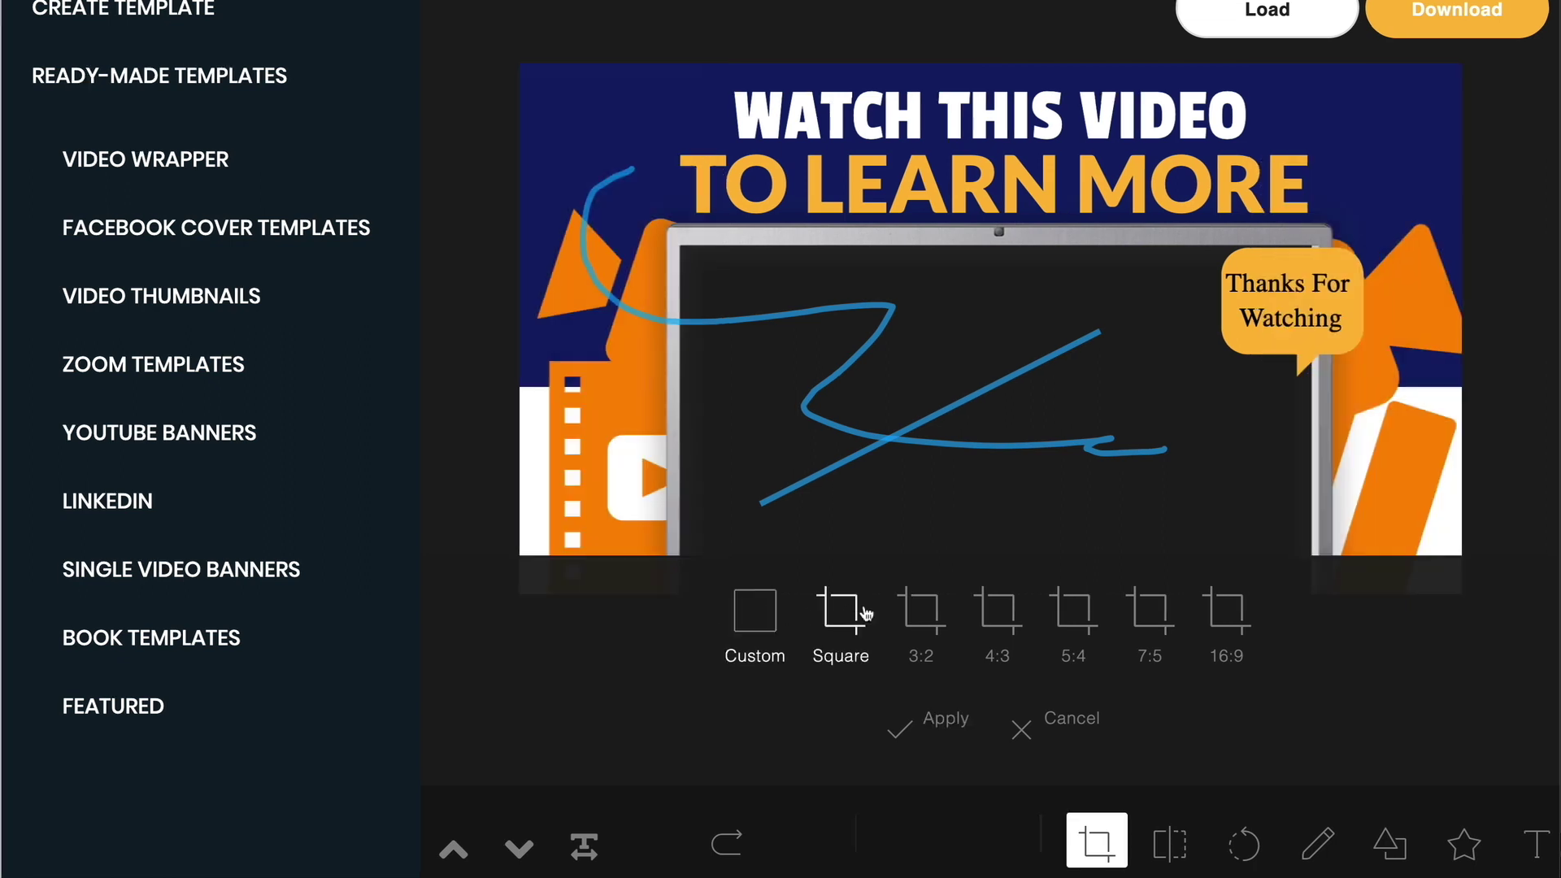
pyautogui.click(919, 614)
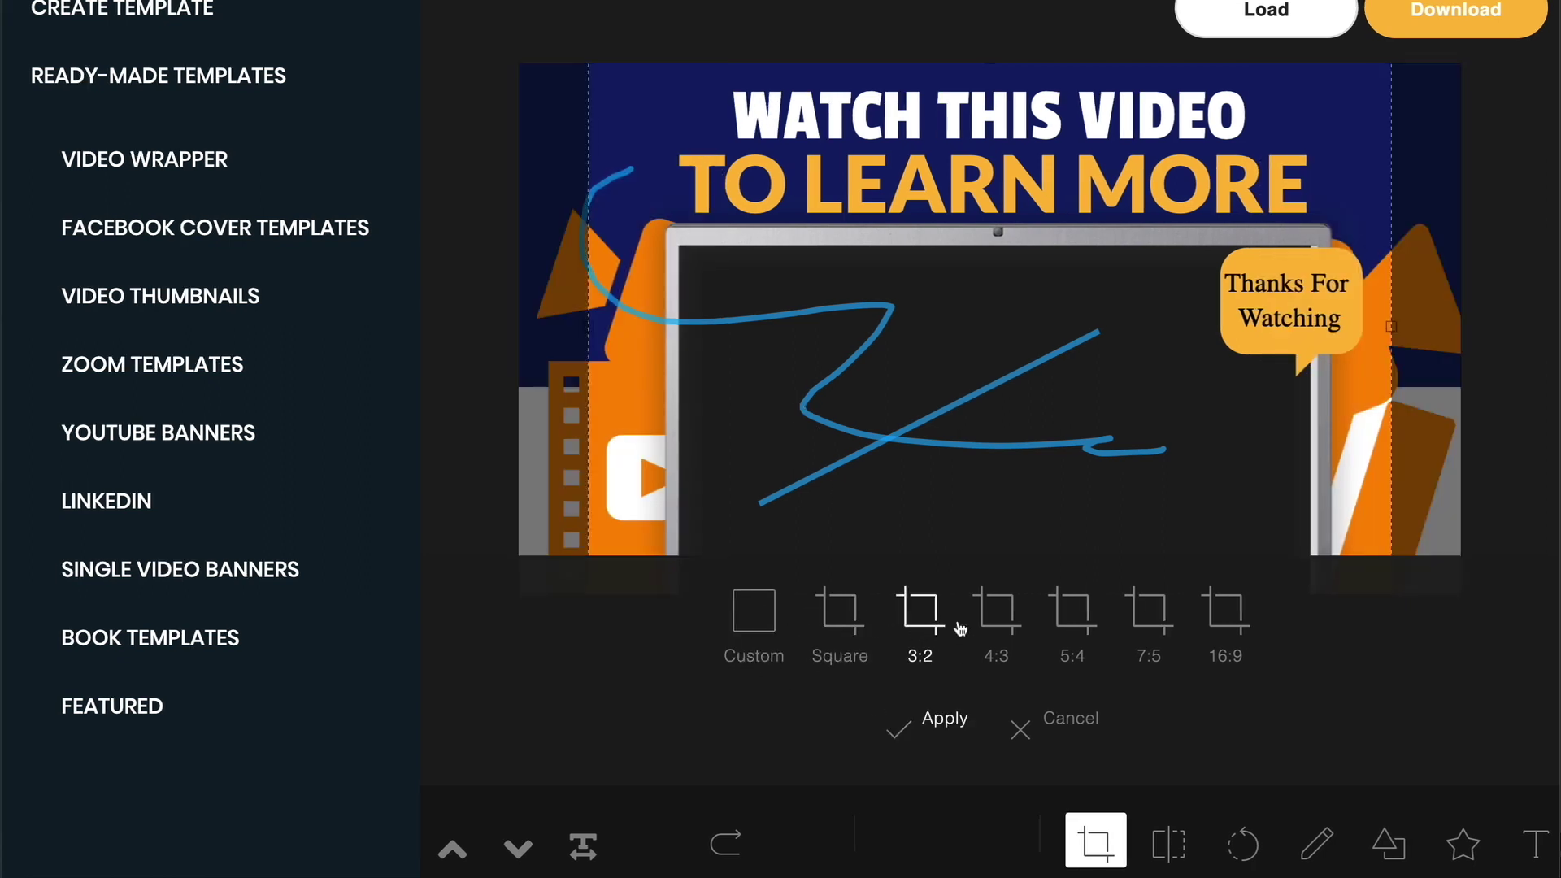
pyautogui.click(1230, 613)
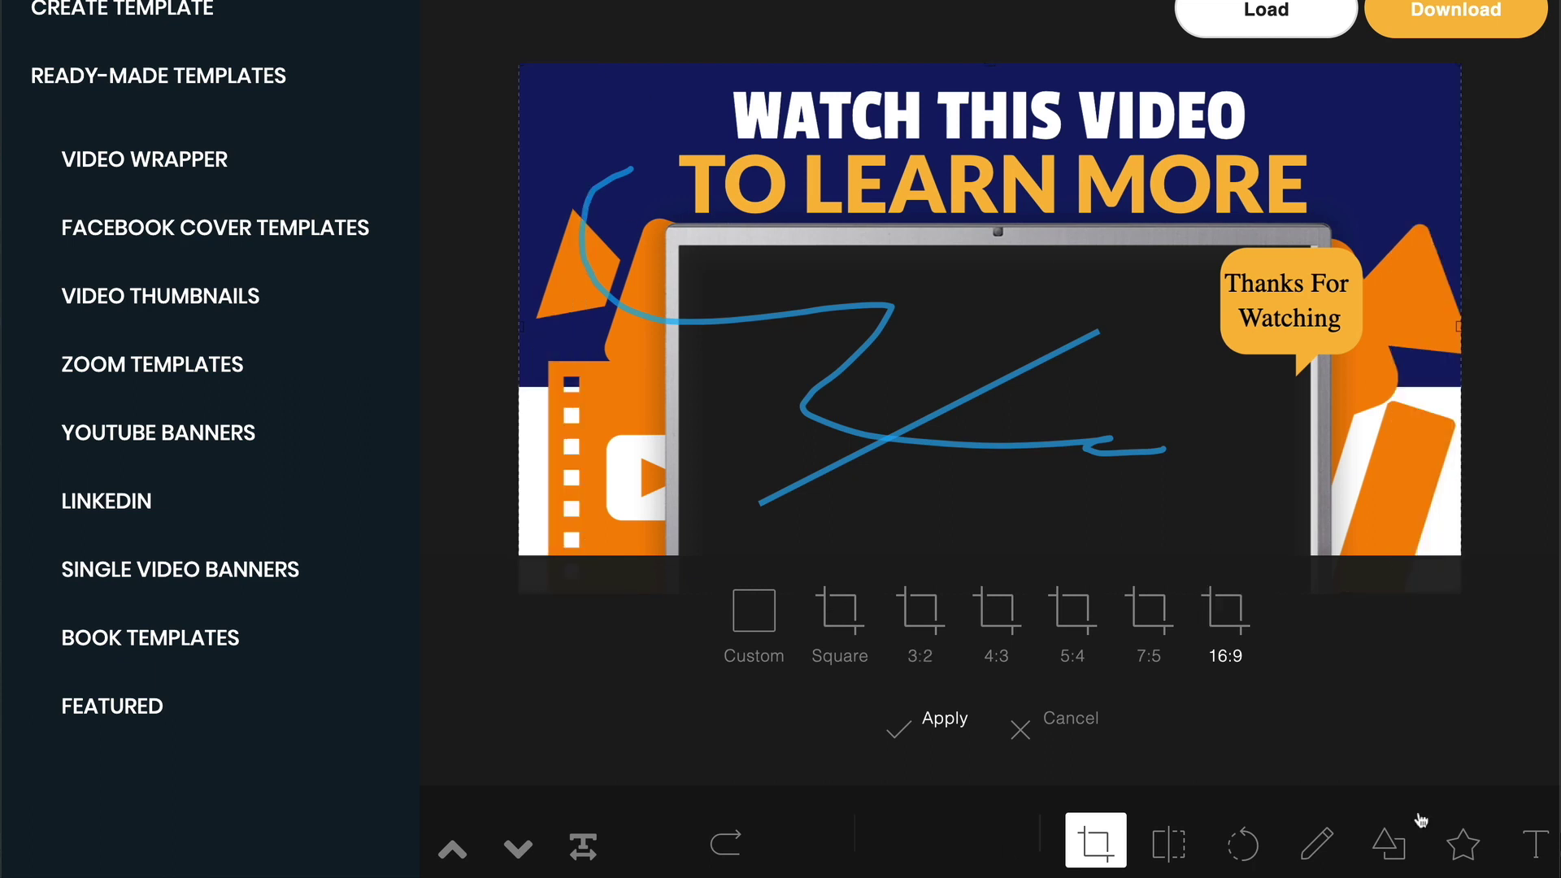
pyautogui.click(1057, 723)
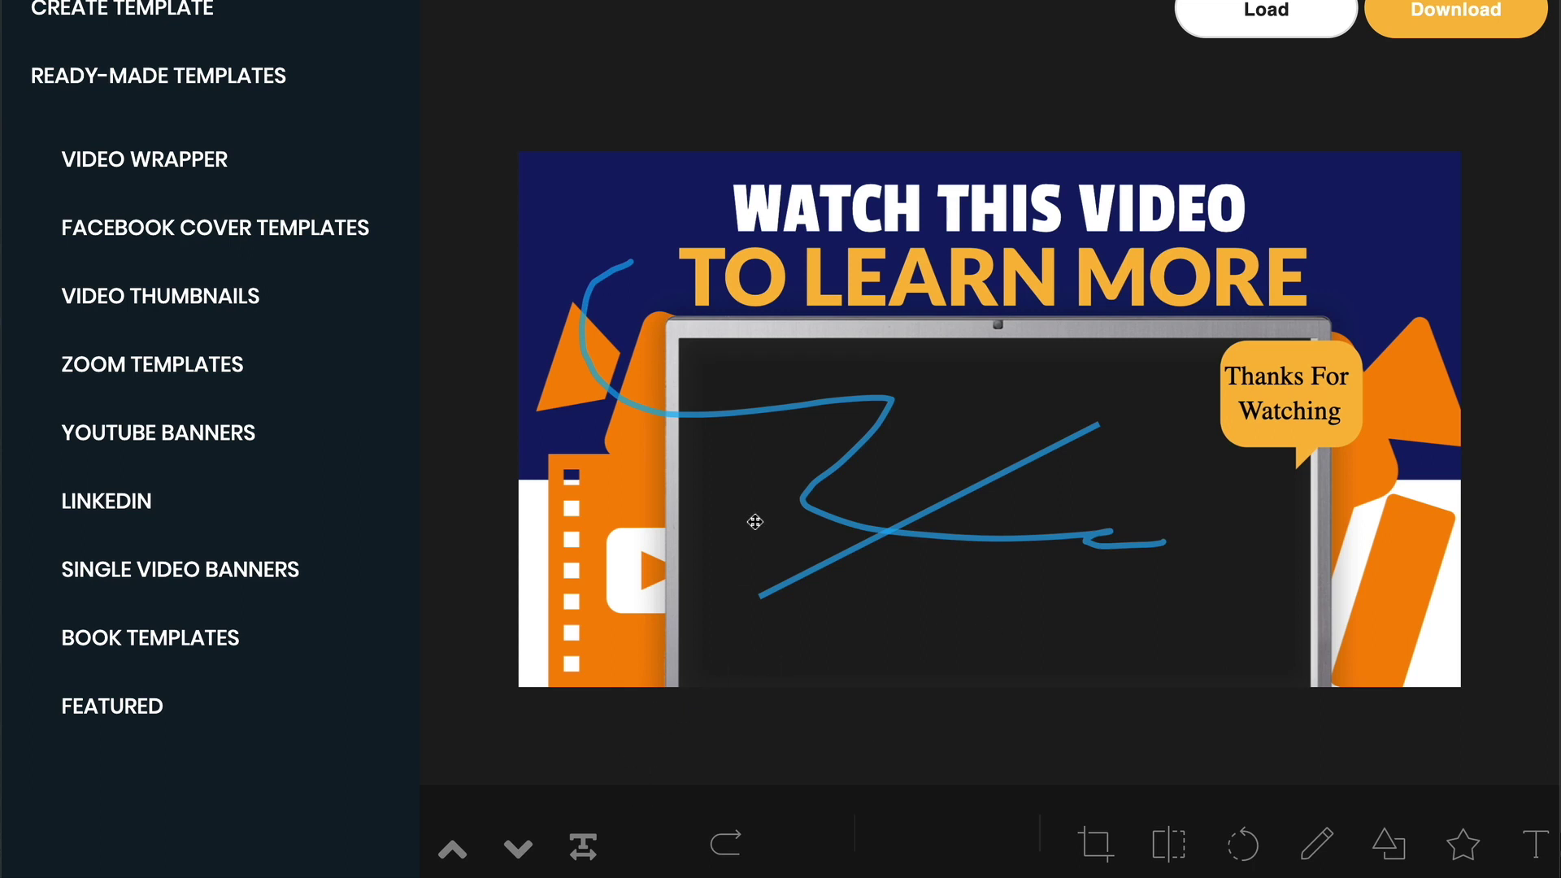
# Step: Delete the blue freehand scribble and the blue straight line
pyautogui.click(713, 415)
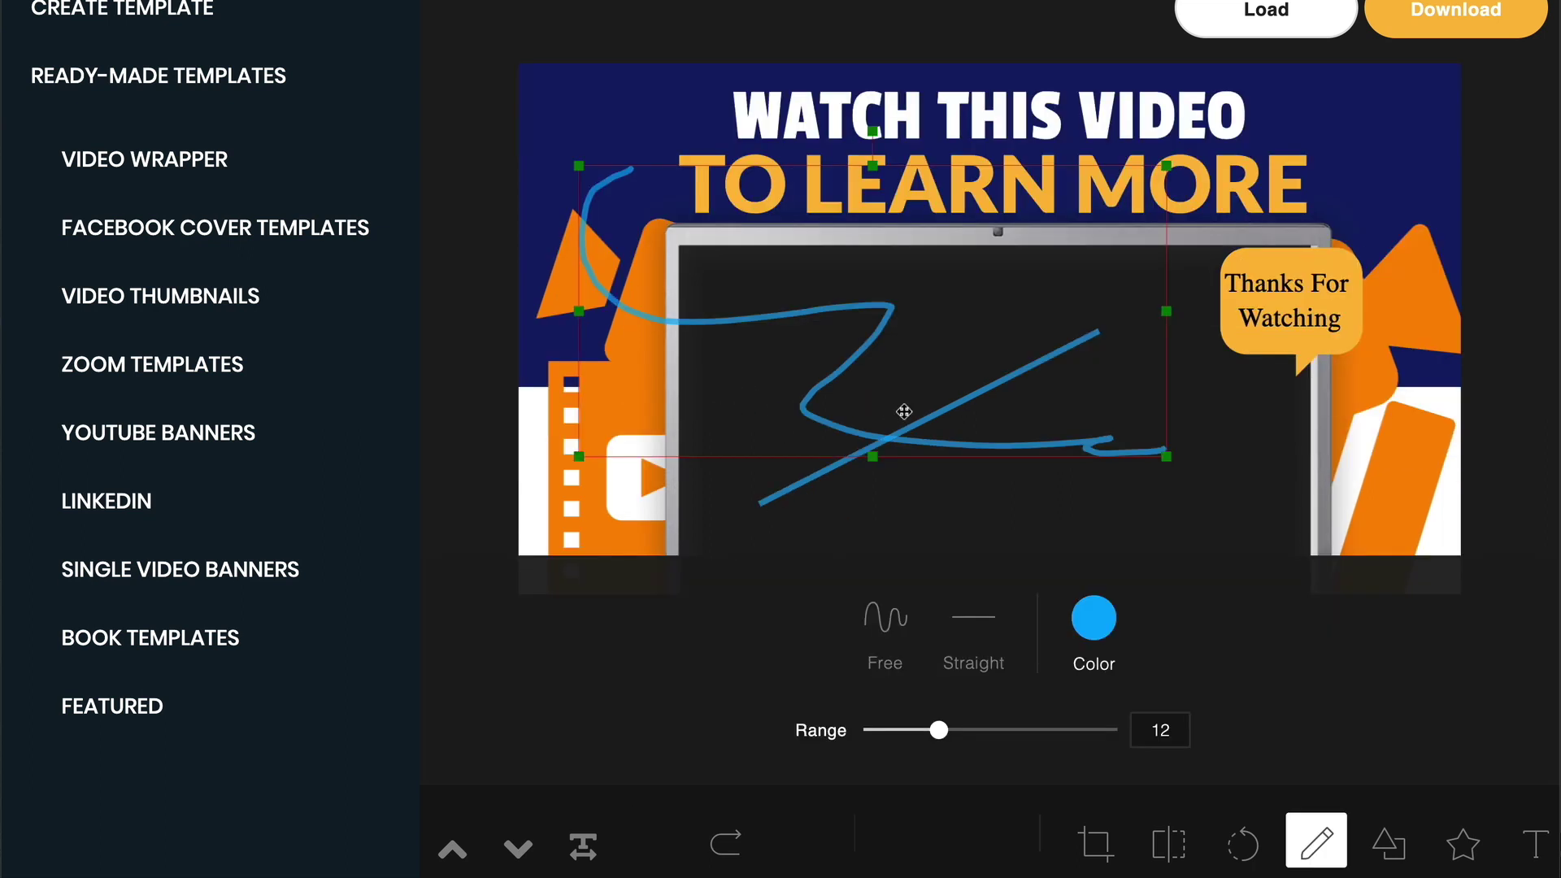
pyautogui.press('Delete')
pyautogui.click(1016, 373)
pyautogui.press('Delete')
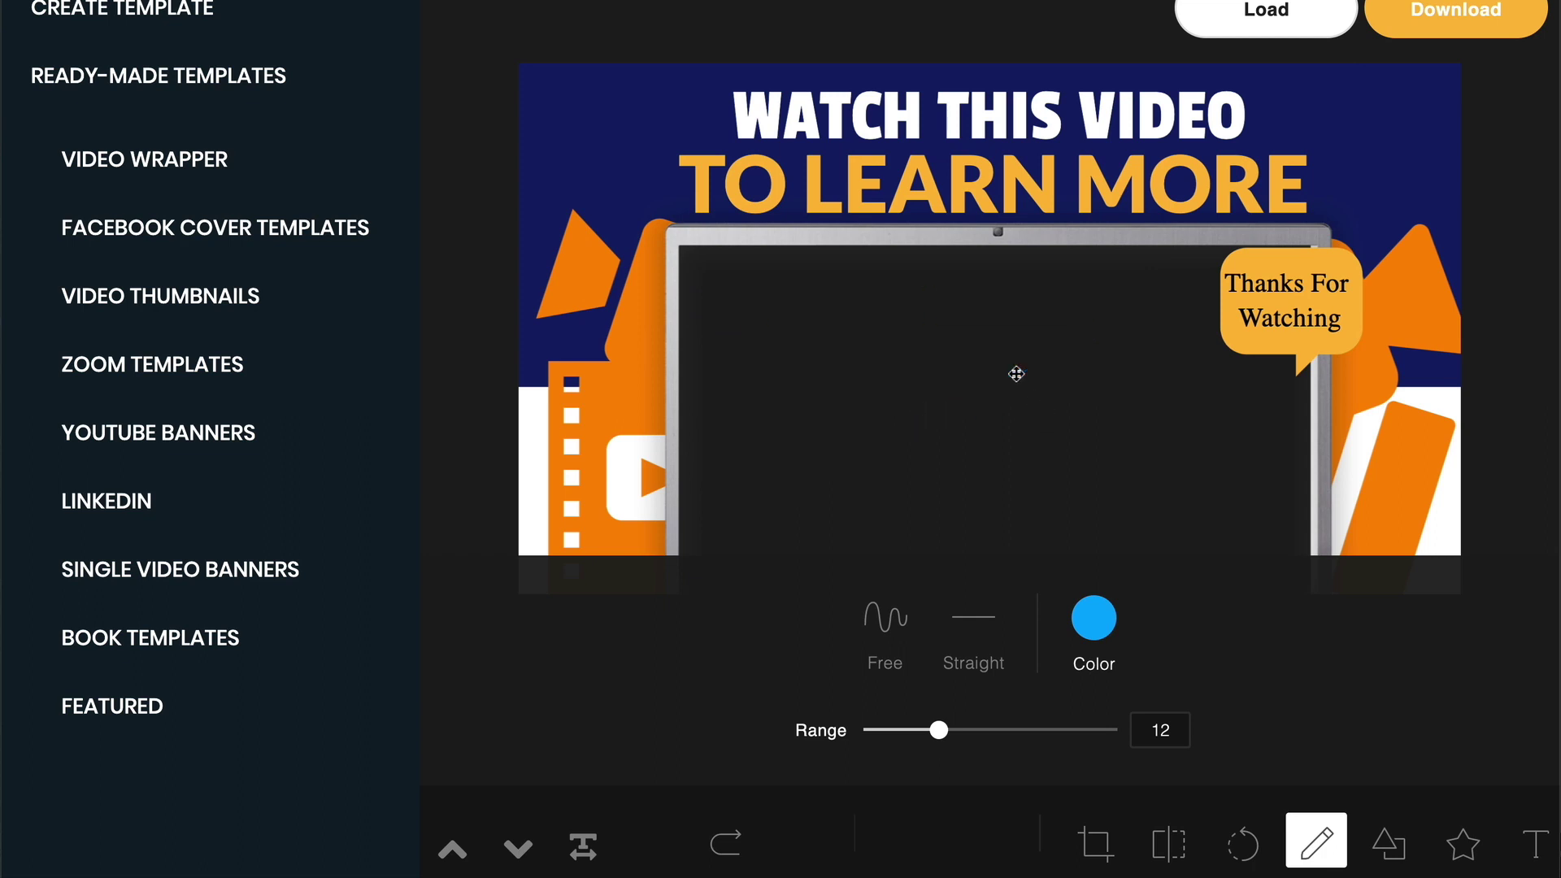
# Step: Delete the Thanks For Watching text and bubble, download as todo-1 (1).png, and switch tabs
pyautogui.click(1351, 302)
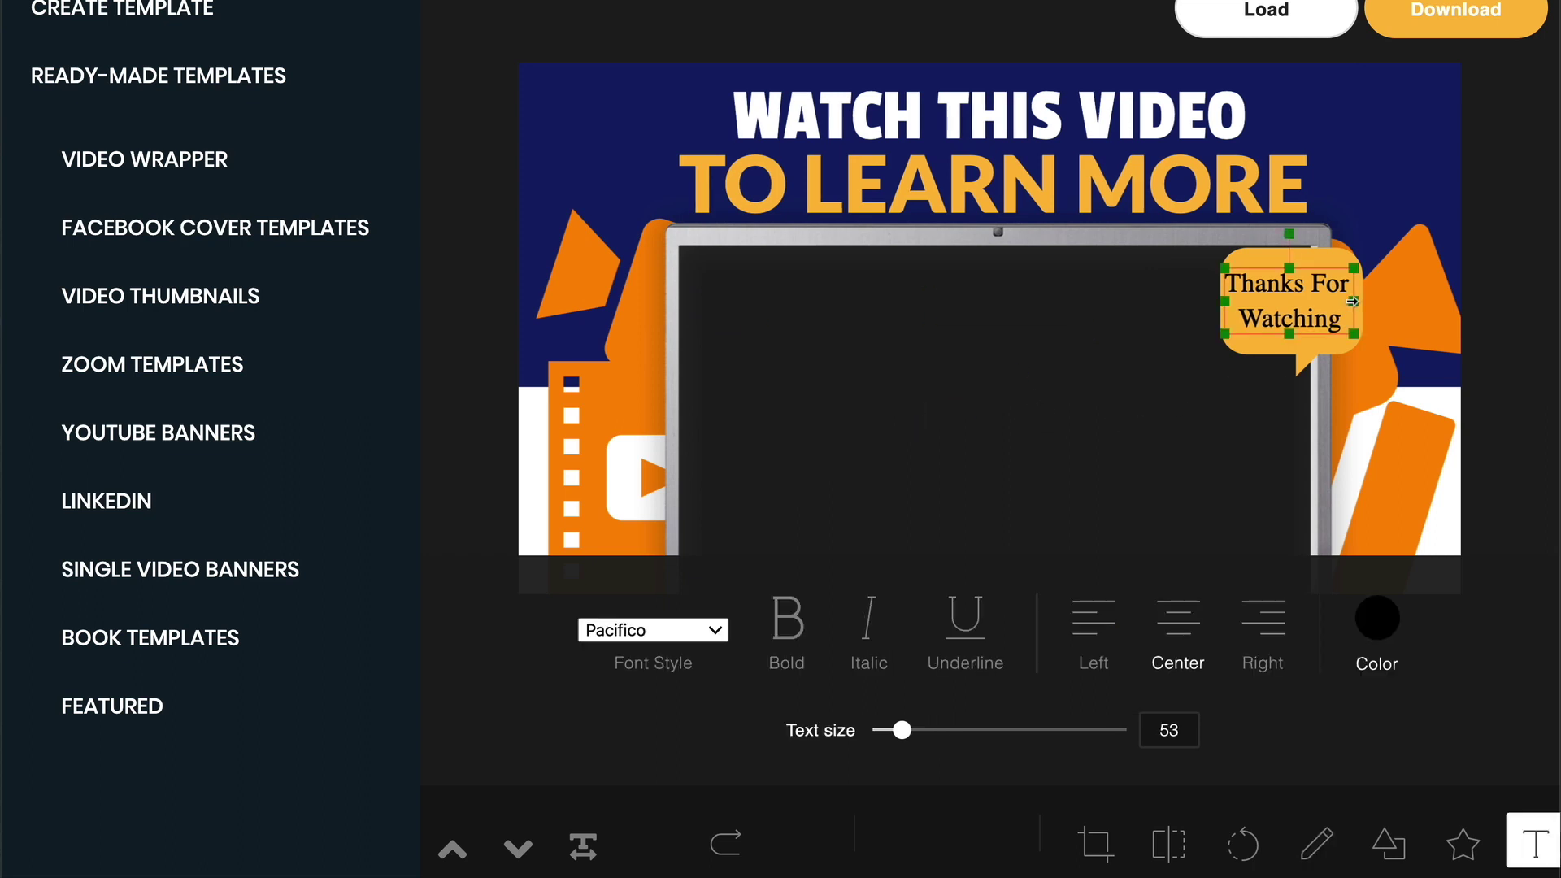
pyautogui.press('Delete')
pyautogui.click(1349, 297)
pyautogui.press('Delete')
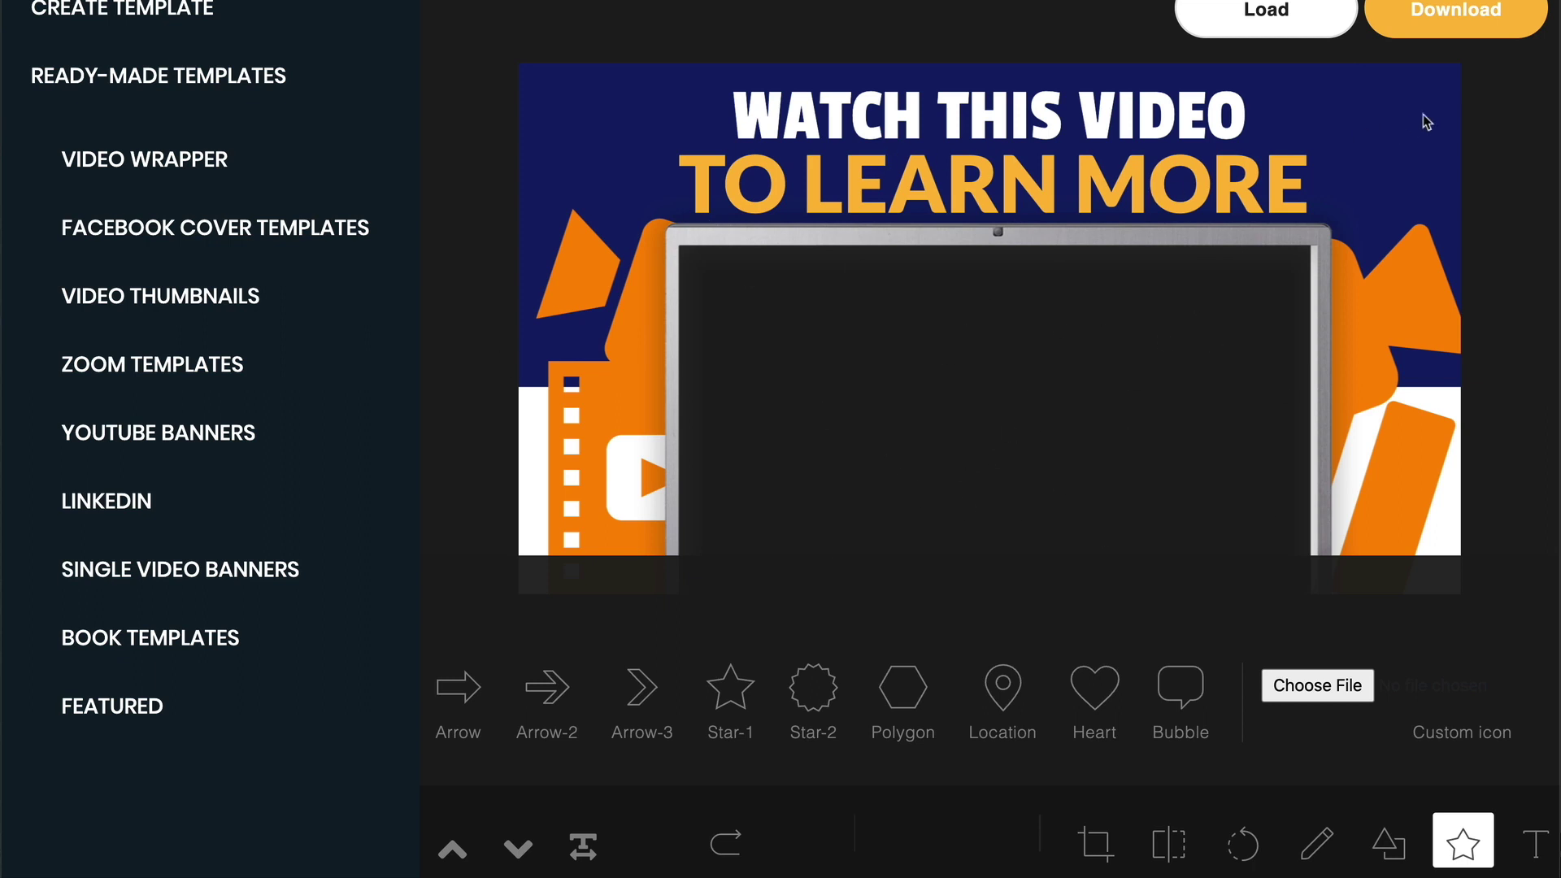
pyautogui.click(1444, 23)
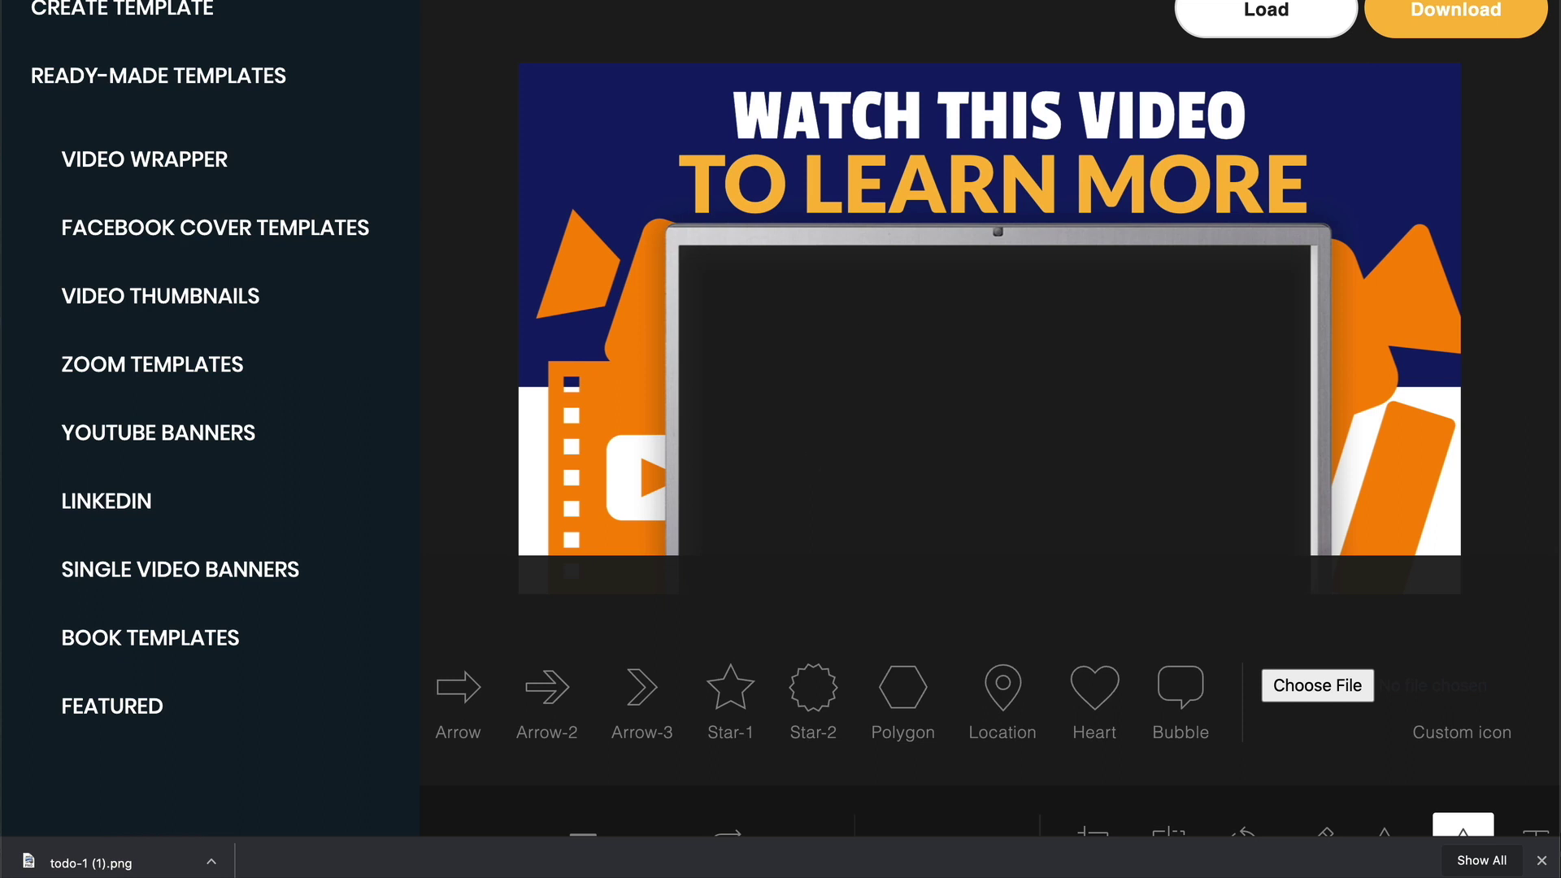
pyautogui.hotkey('ctrl', 'Tab')
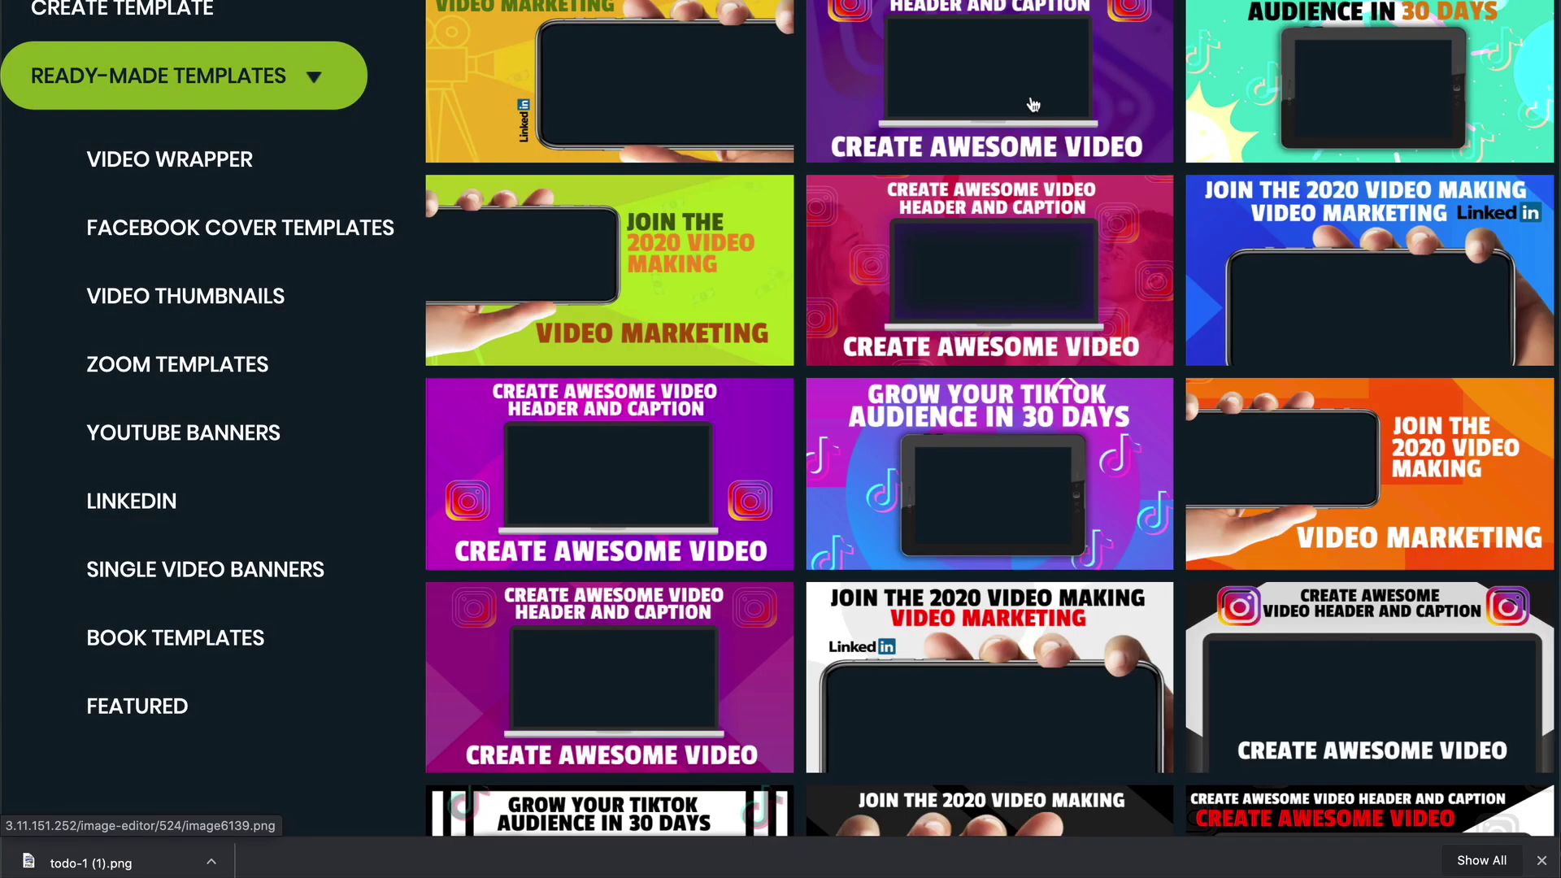
# Step: Scroll up and down through the video wrapper template gallery
pyautogui.scroll(-12, 865, 210)
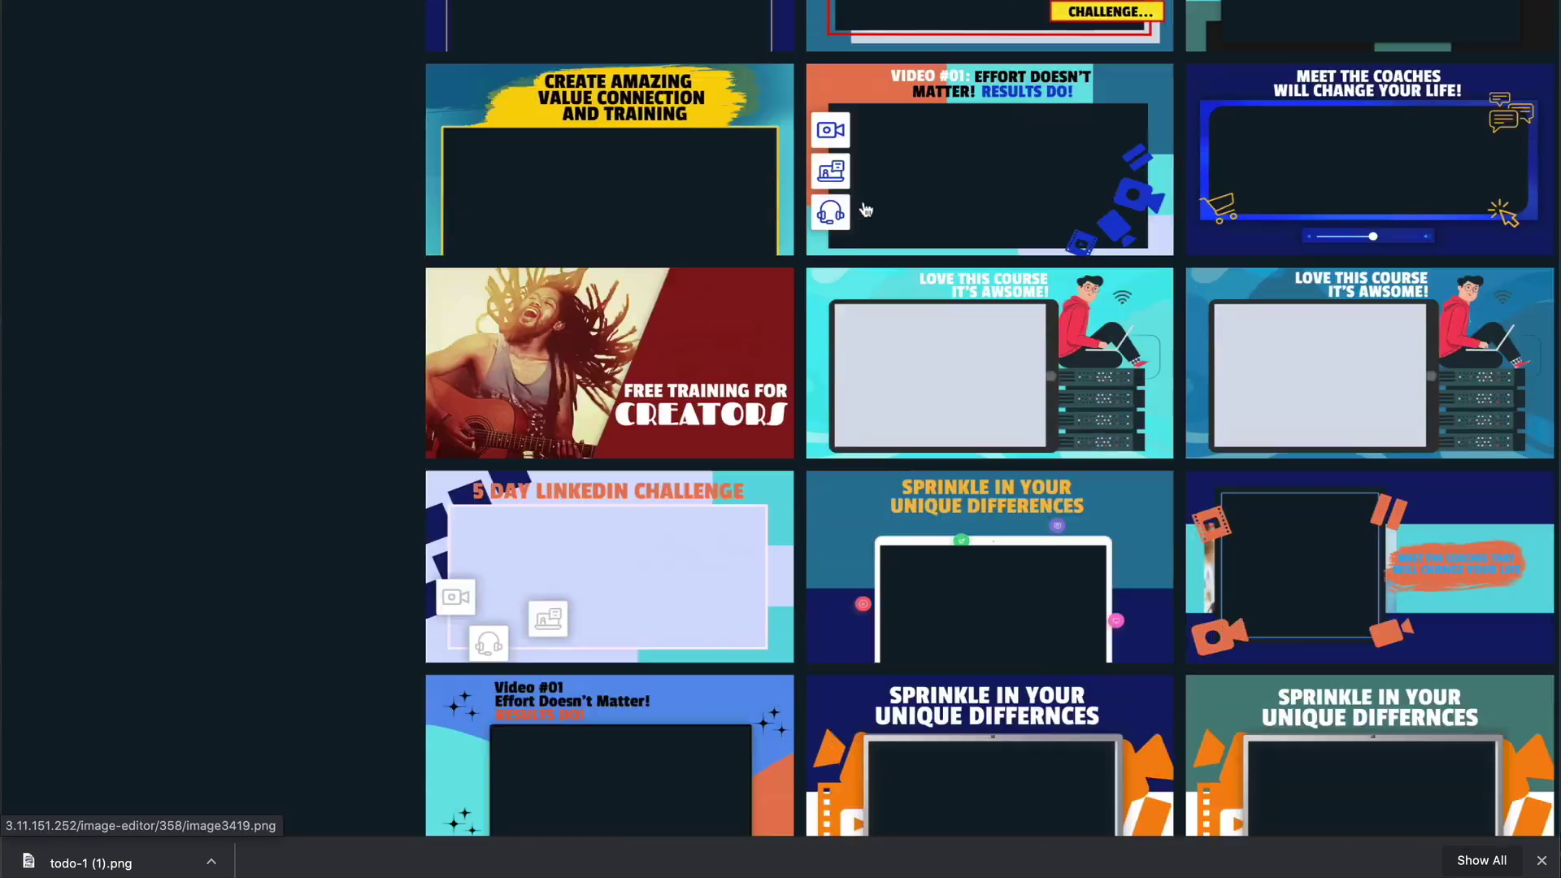
pyautogui.scroll(-10, 865, 209)
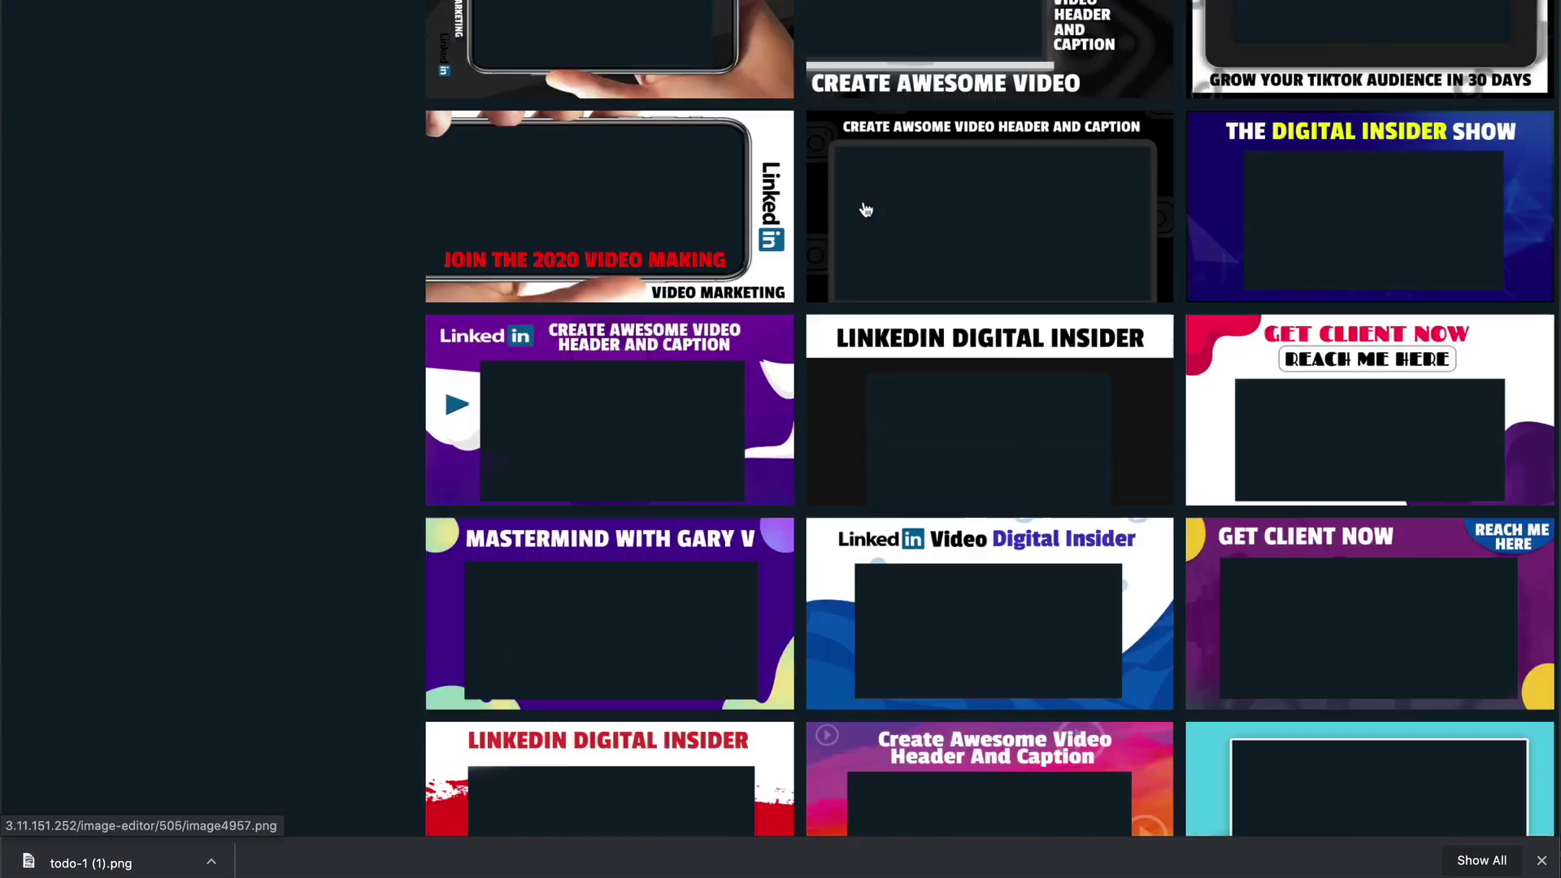
pyautogui.scroll(1, 870, 179)
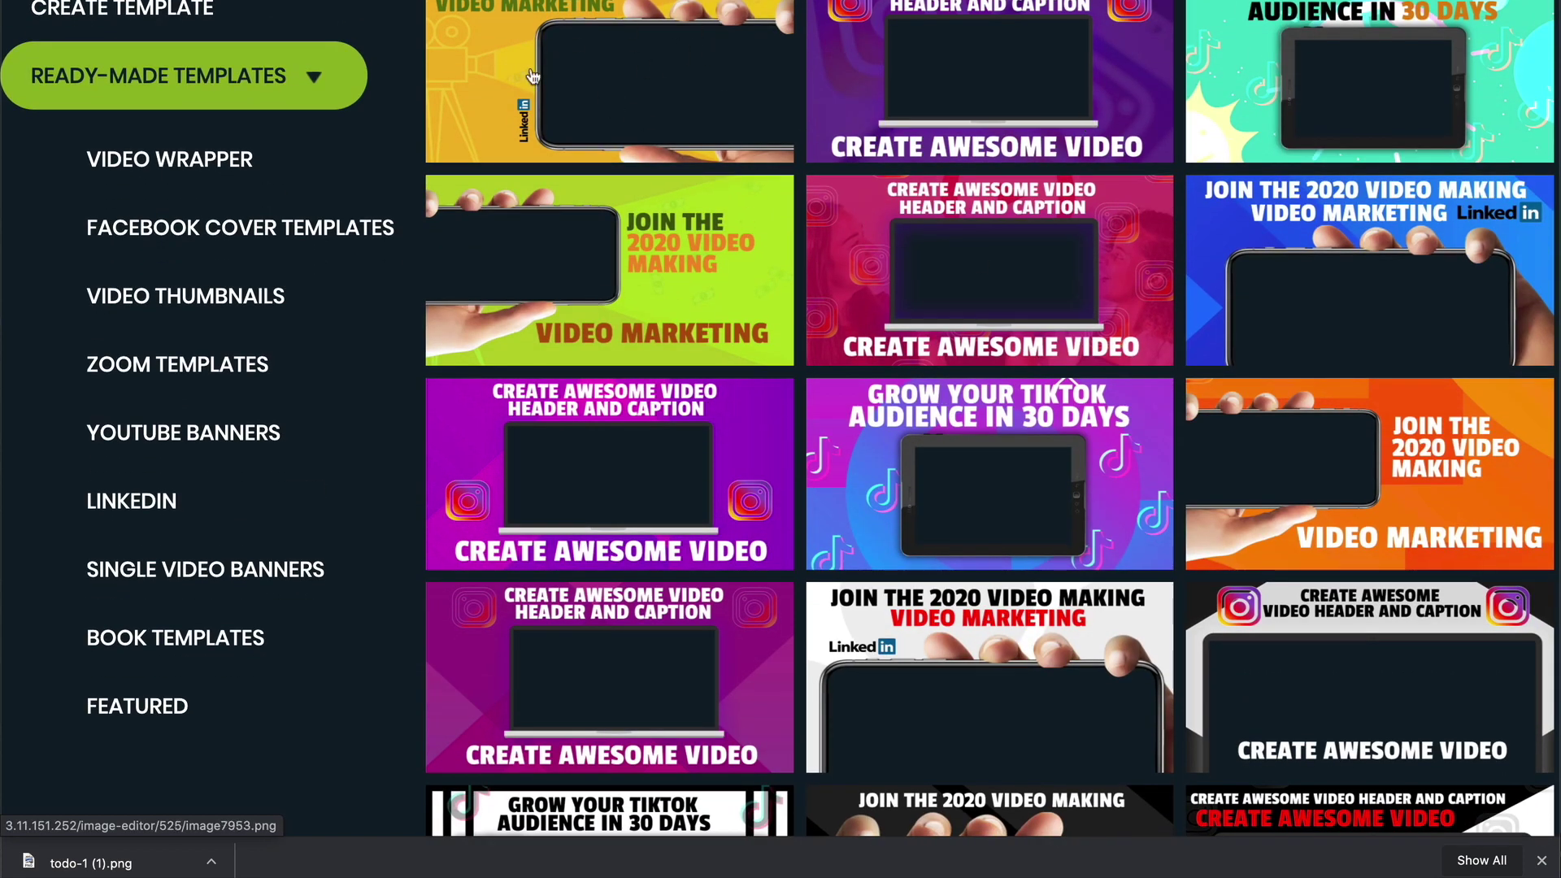
pyautogui.scroll(-4, 1001, 355)
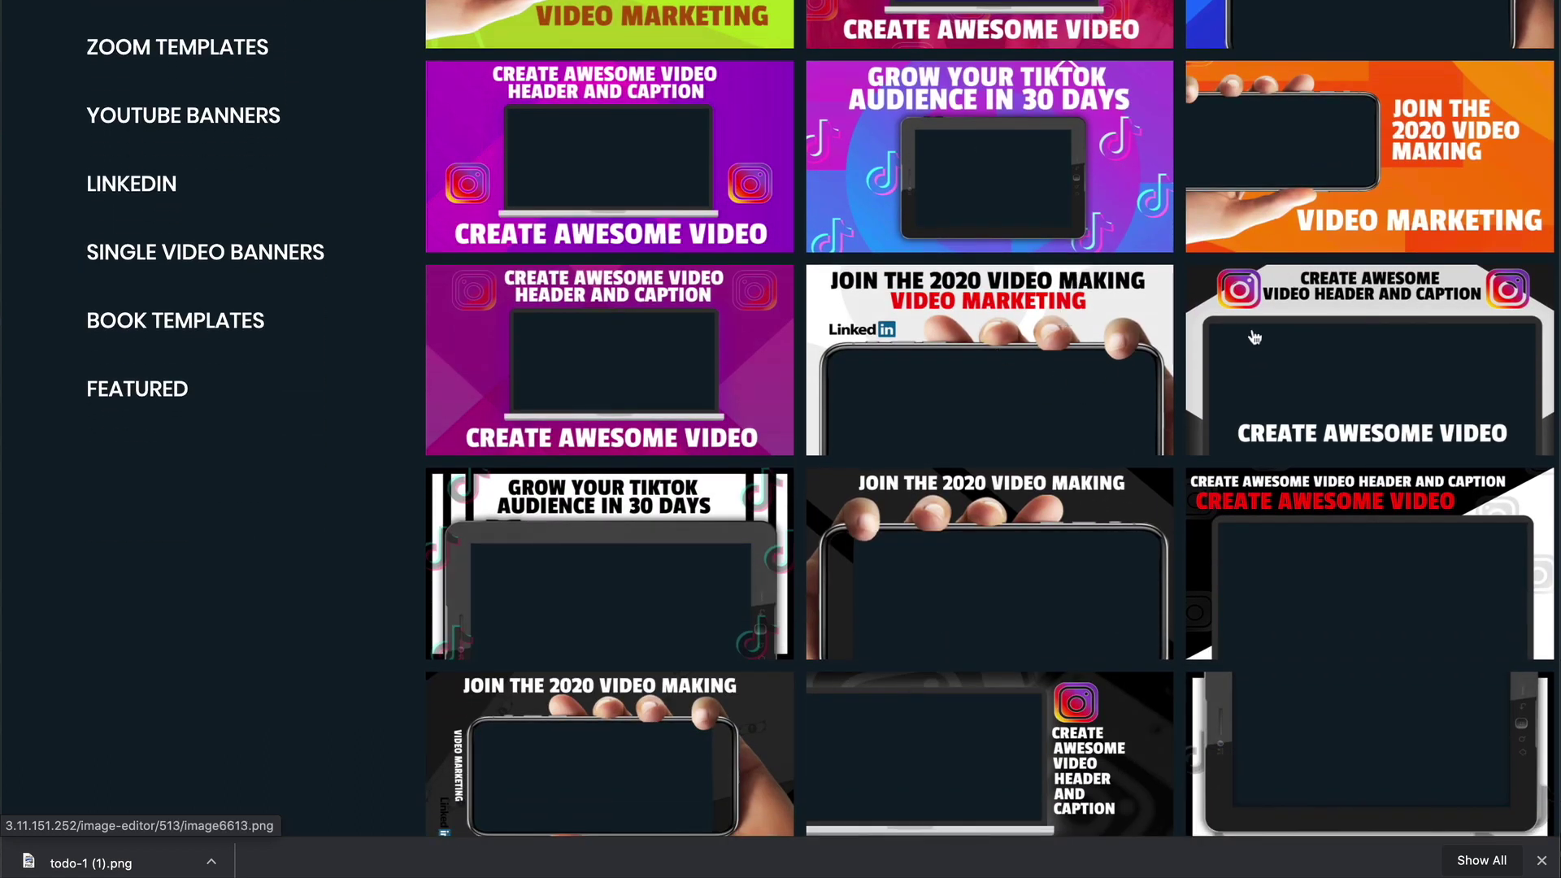
pyautogui.scroll(-7, 1026, 379)
pyautogui.scroll(1, 991, 39)
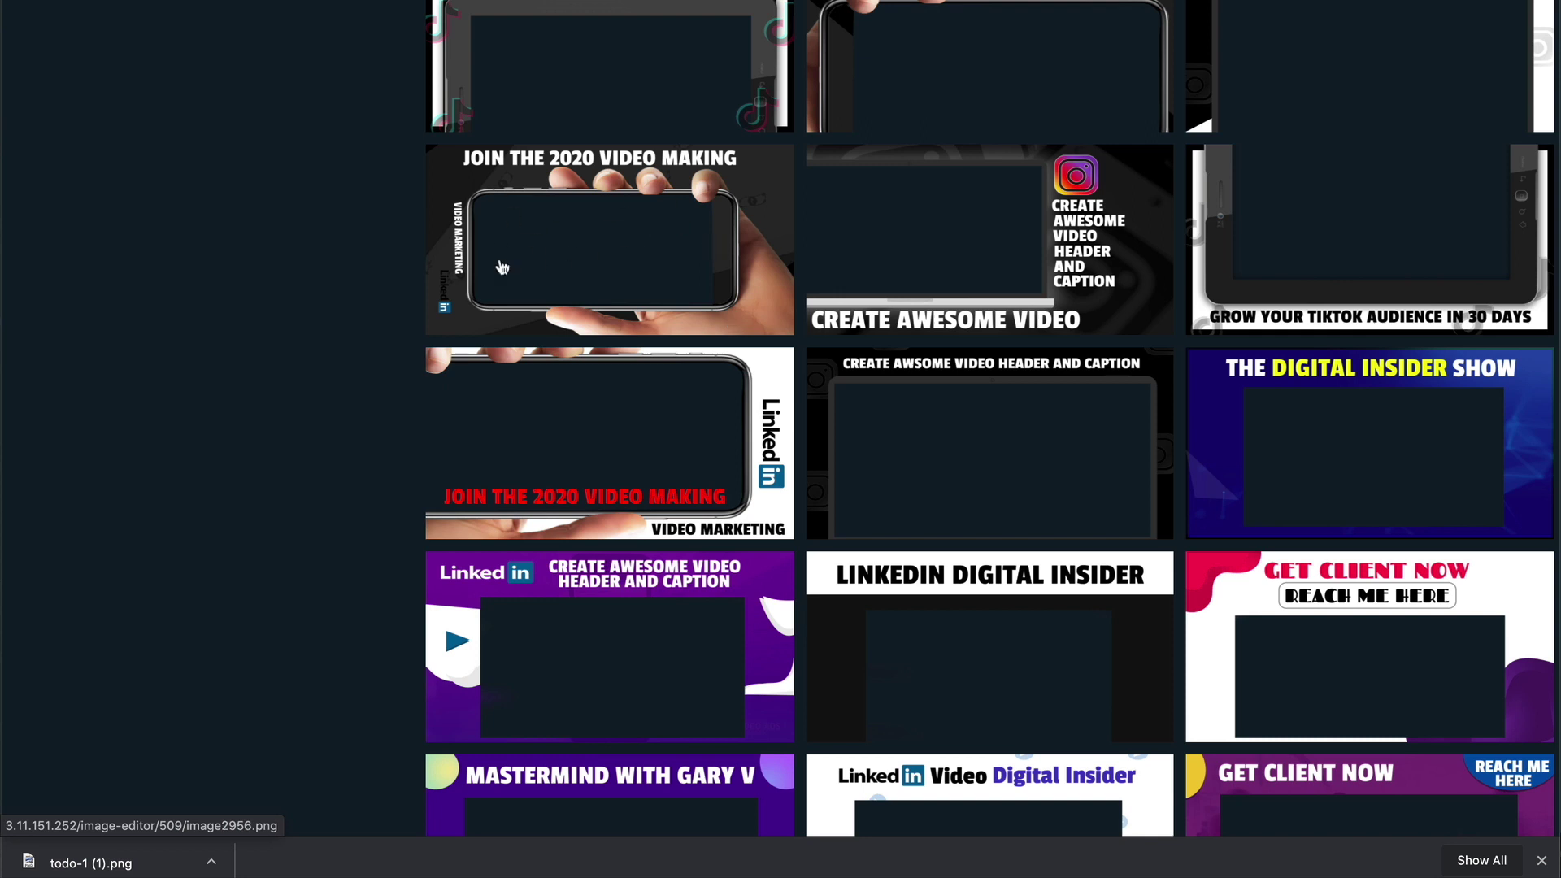
pyautogui.scroll(8, 937, 52)
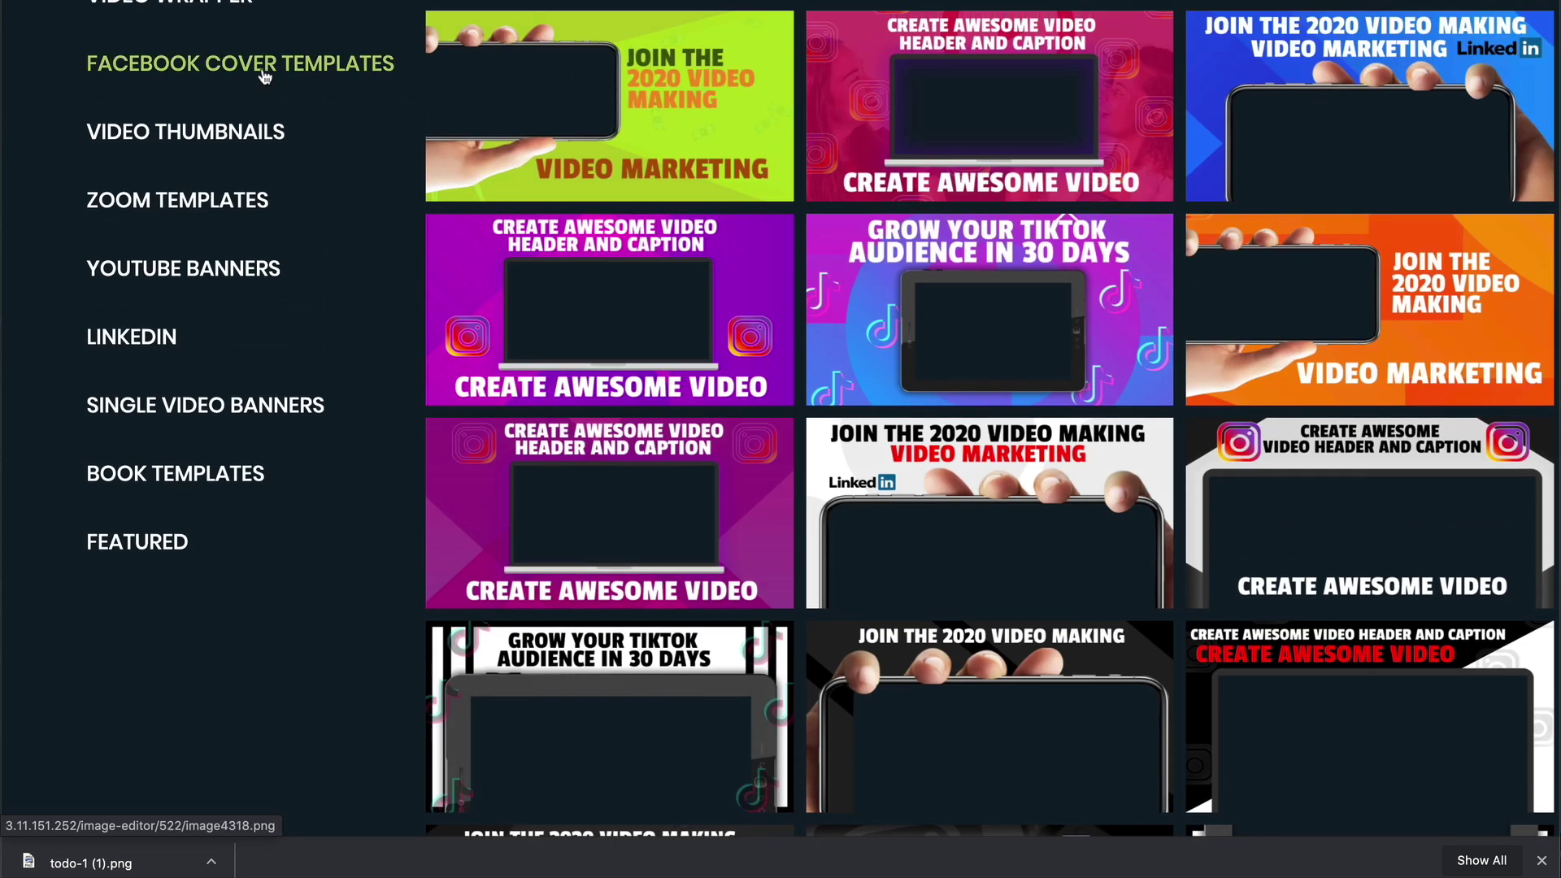
# Step: Show the Facebook cover templates and scroll through them to find the Marketing Executive cover
pyautogui.click(269, 70)
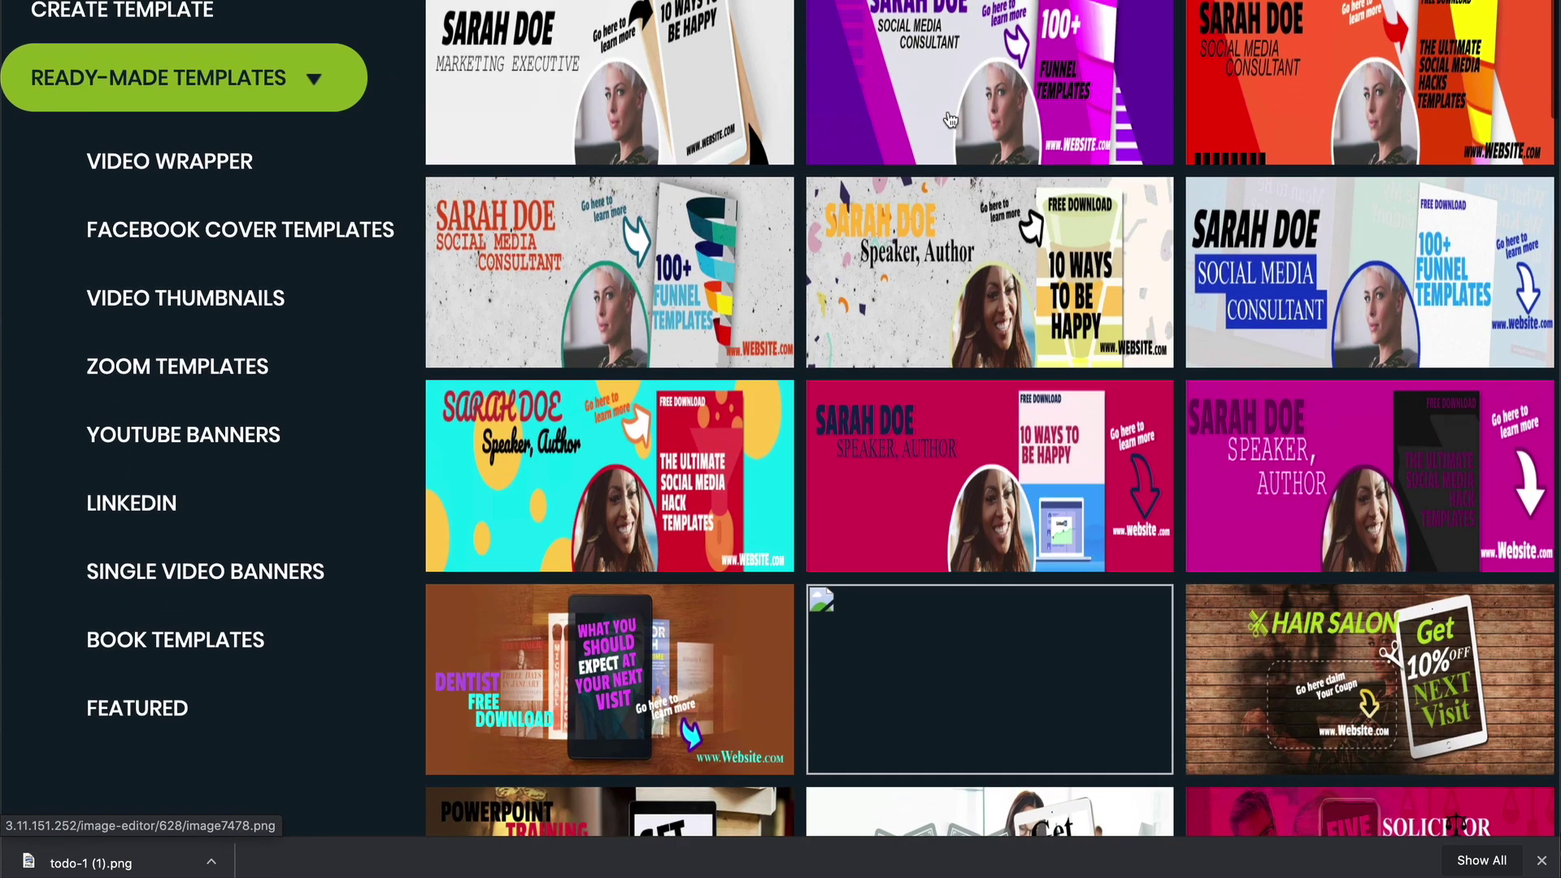
pyautogui.scroll(-5, 948, 134)
pyautogui.scroll(-12, 947, 138)
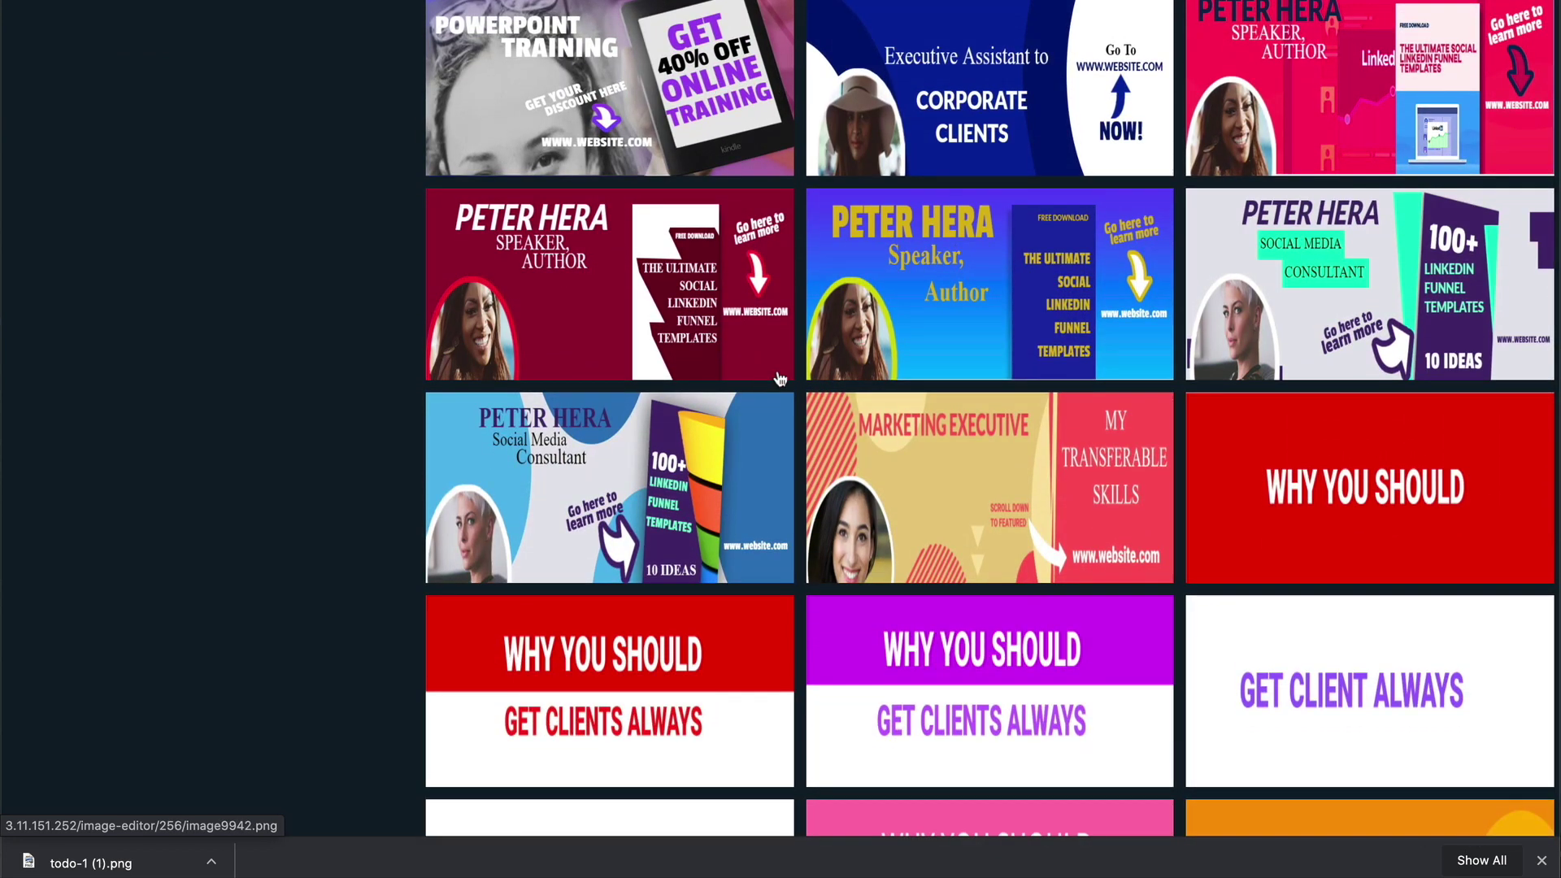
pyautogui.scroll(-4, 779, 379)
pyautogui.scroll(2, 779, 378)
pyautogui.scroll(9, 778, 379)
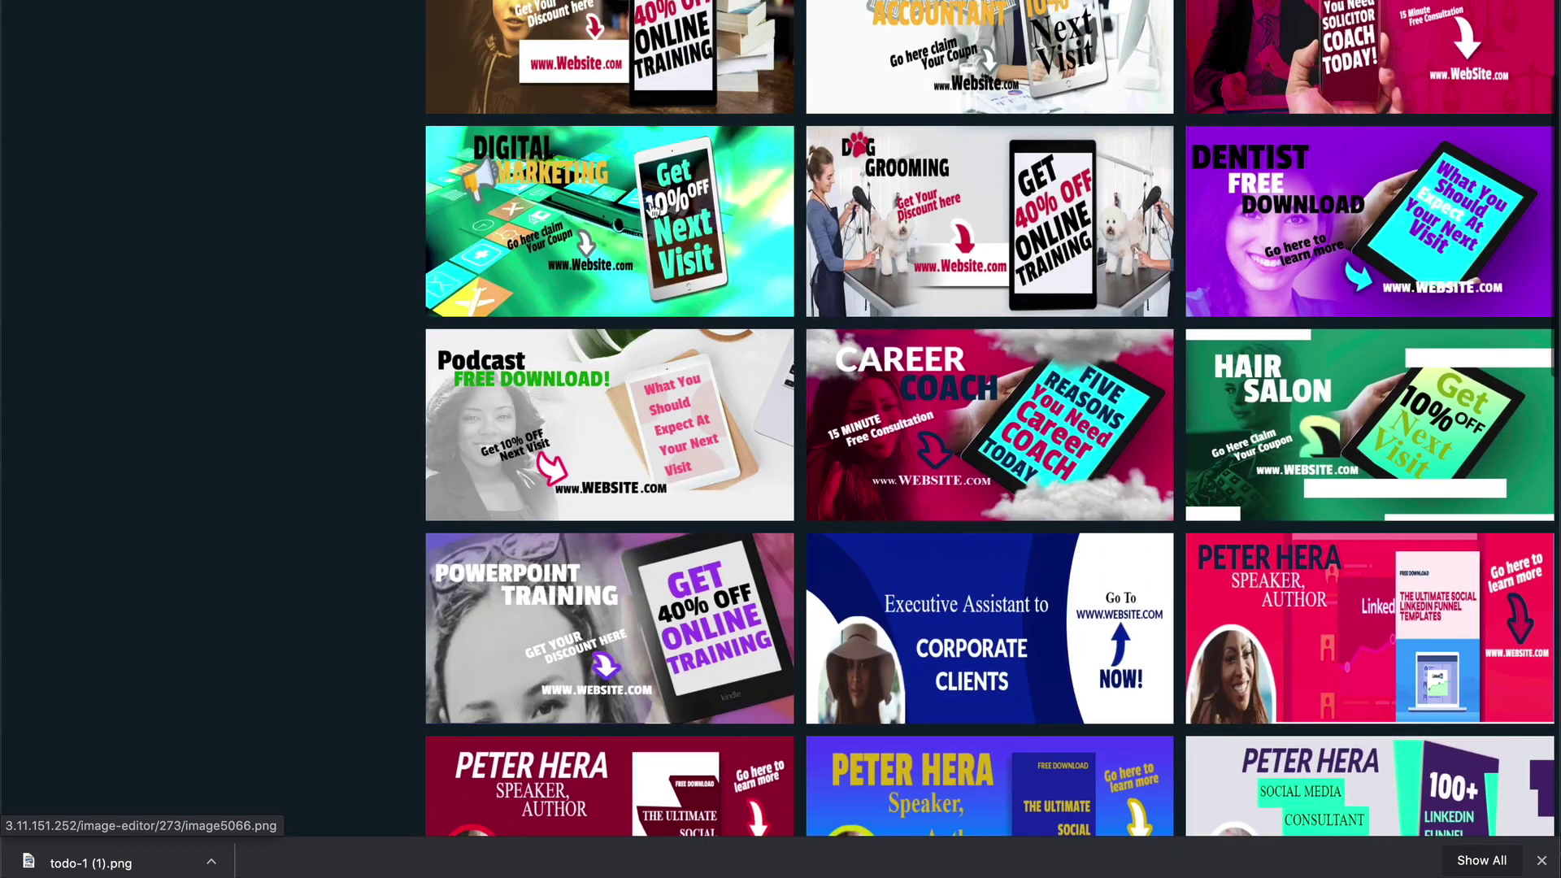
pyautogui.scroll(10, 629, 209)
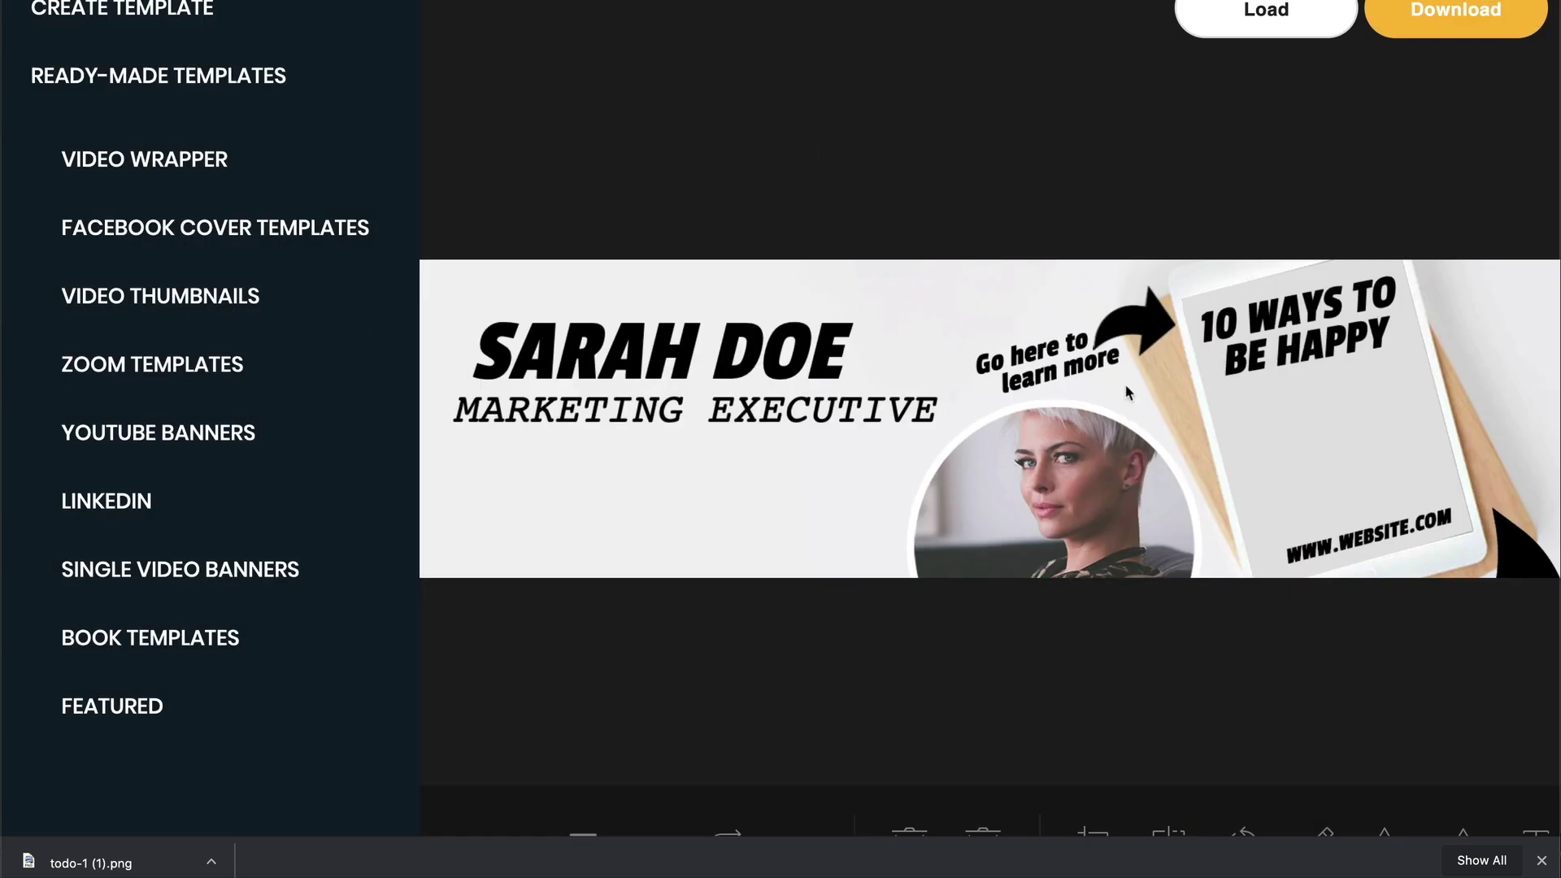
# Step: Change the tablet text from 10 WAYS TO BE HAPPY to 9 WAYS TO BE HAPPY
pyautogui.click(1259, 328)
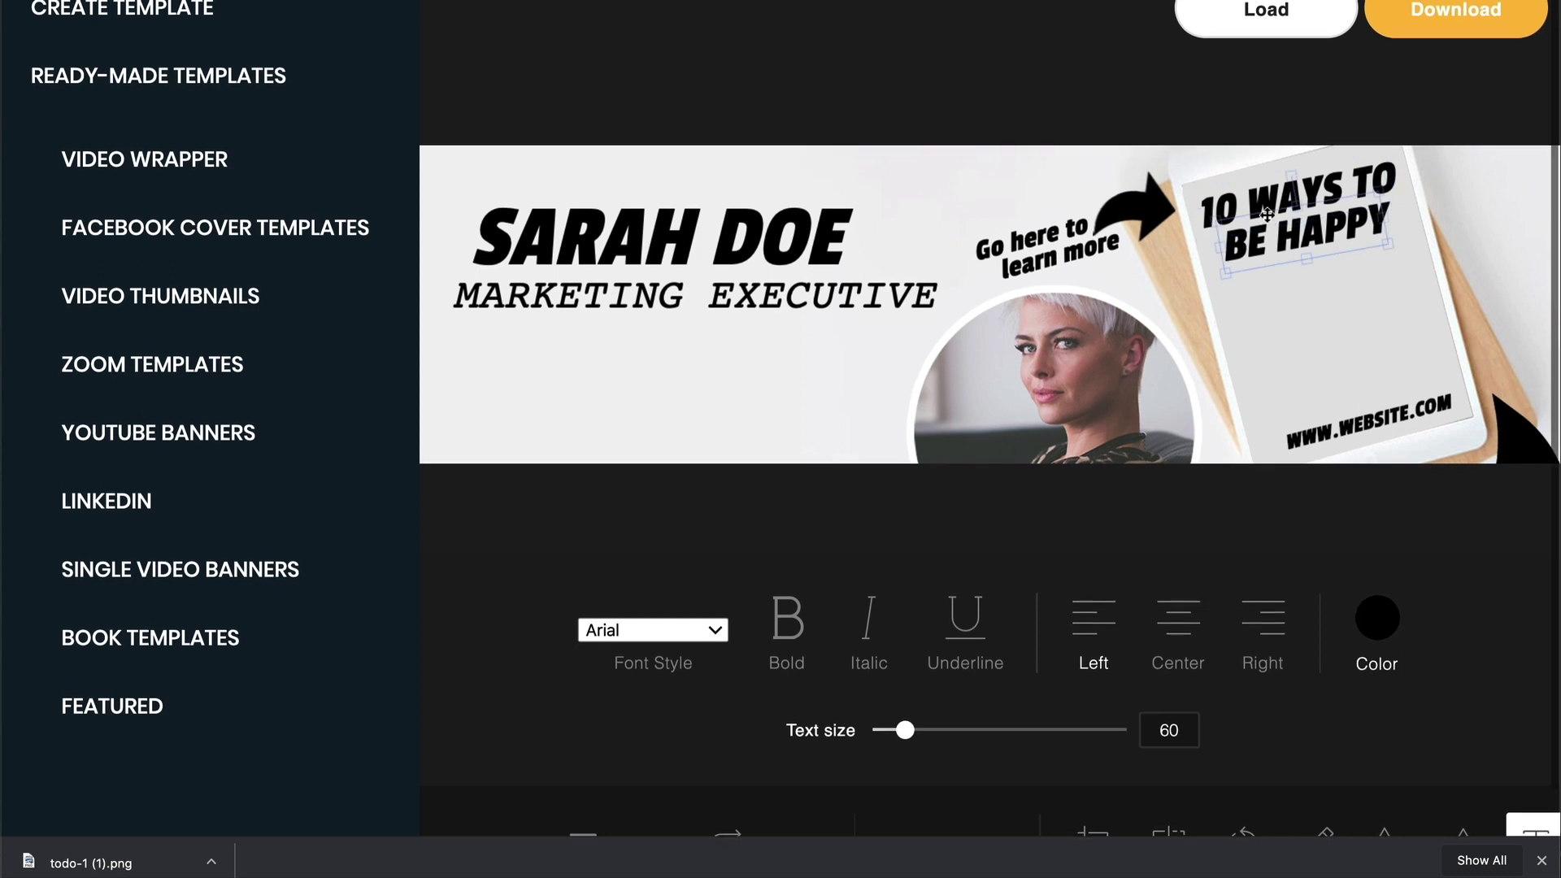
pyautogui.doubleClick(1223, 208)
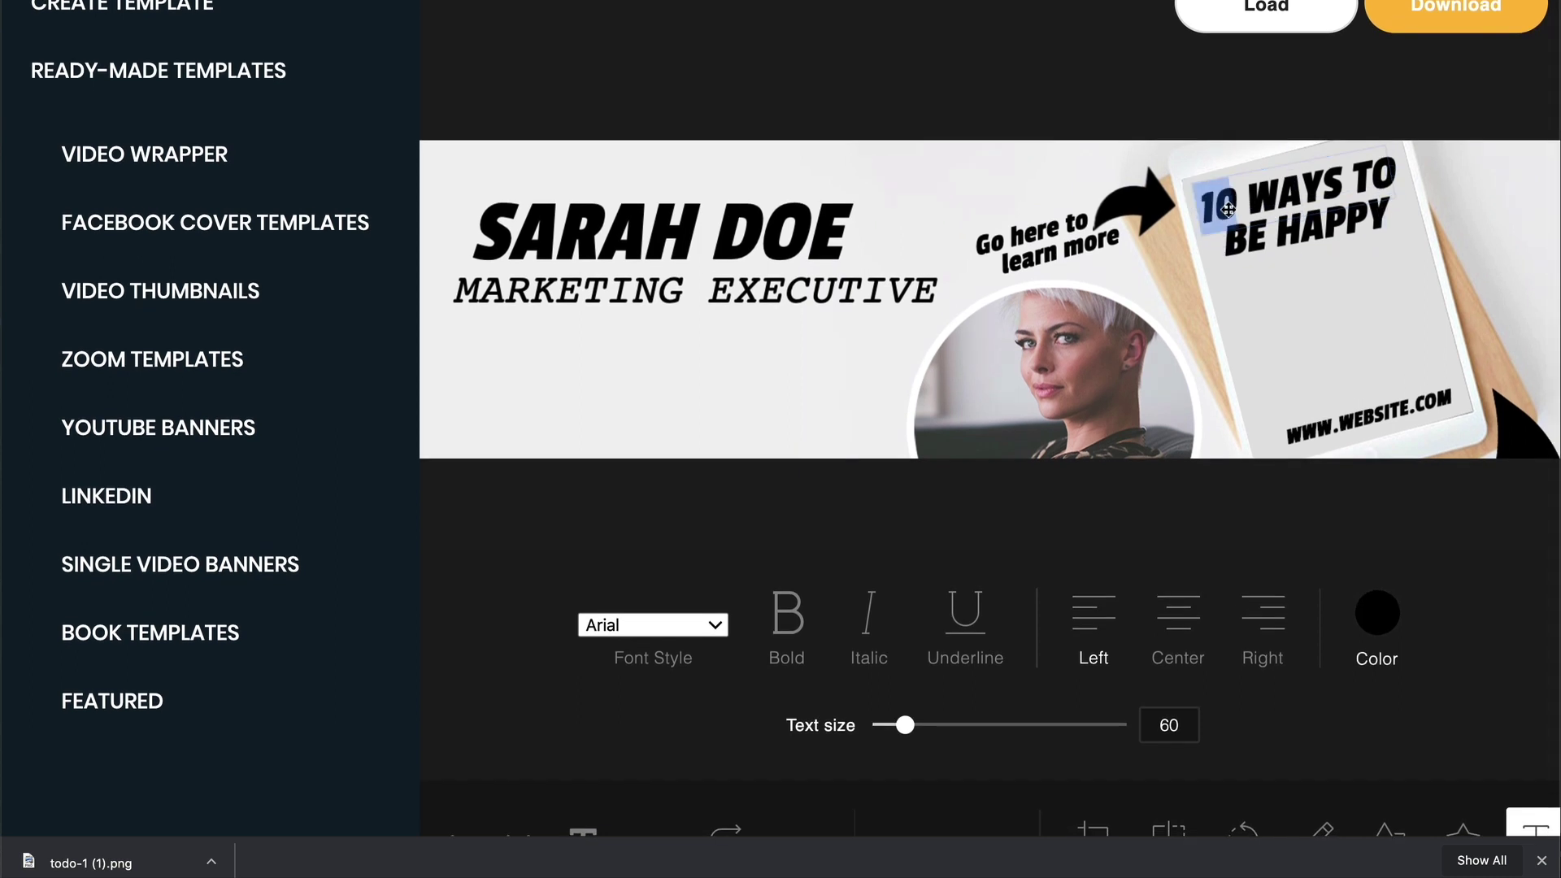
pyautogui.write('9')
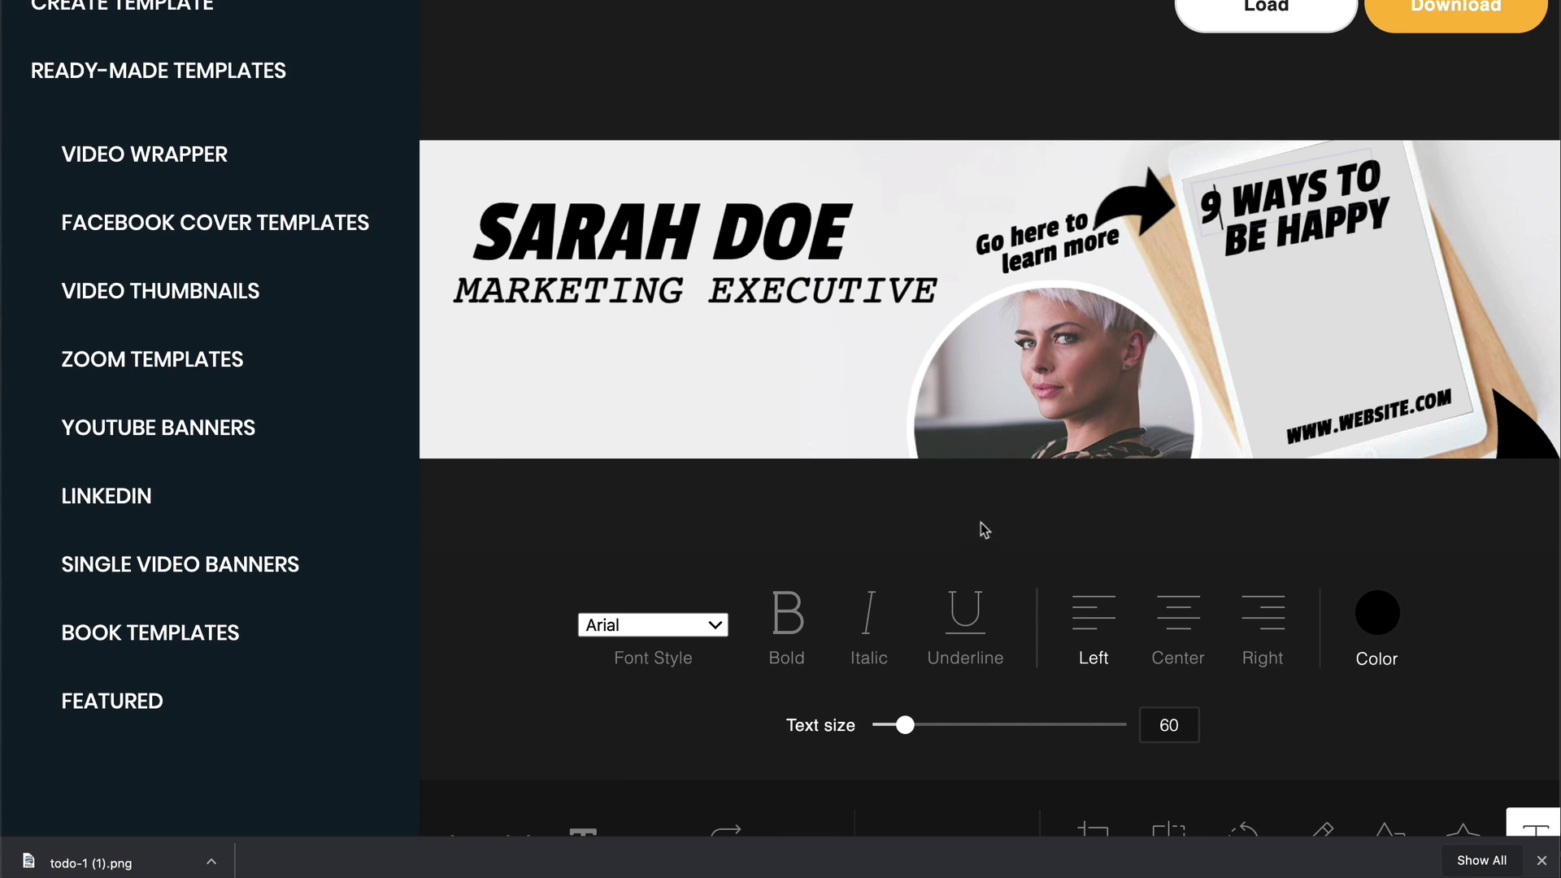
# Step: Highlight the name heading and the MARKETING EXECUTIVE line, then show the Video Thumbnails gallery
pyautogui.doubleClick(673, 224)
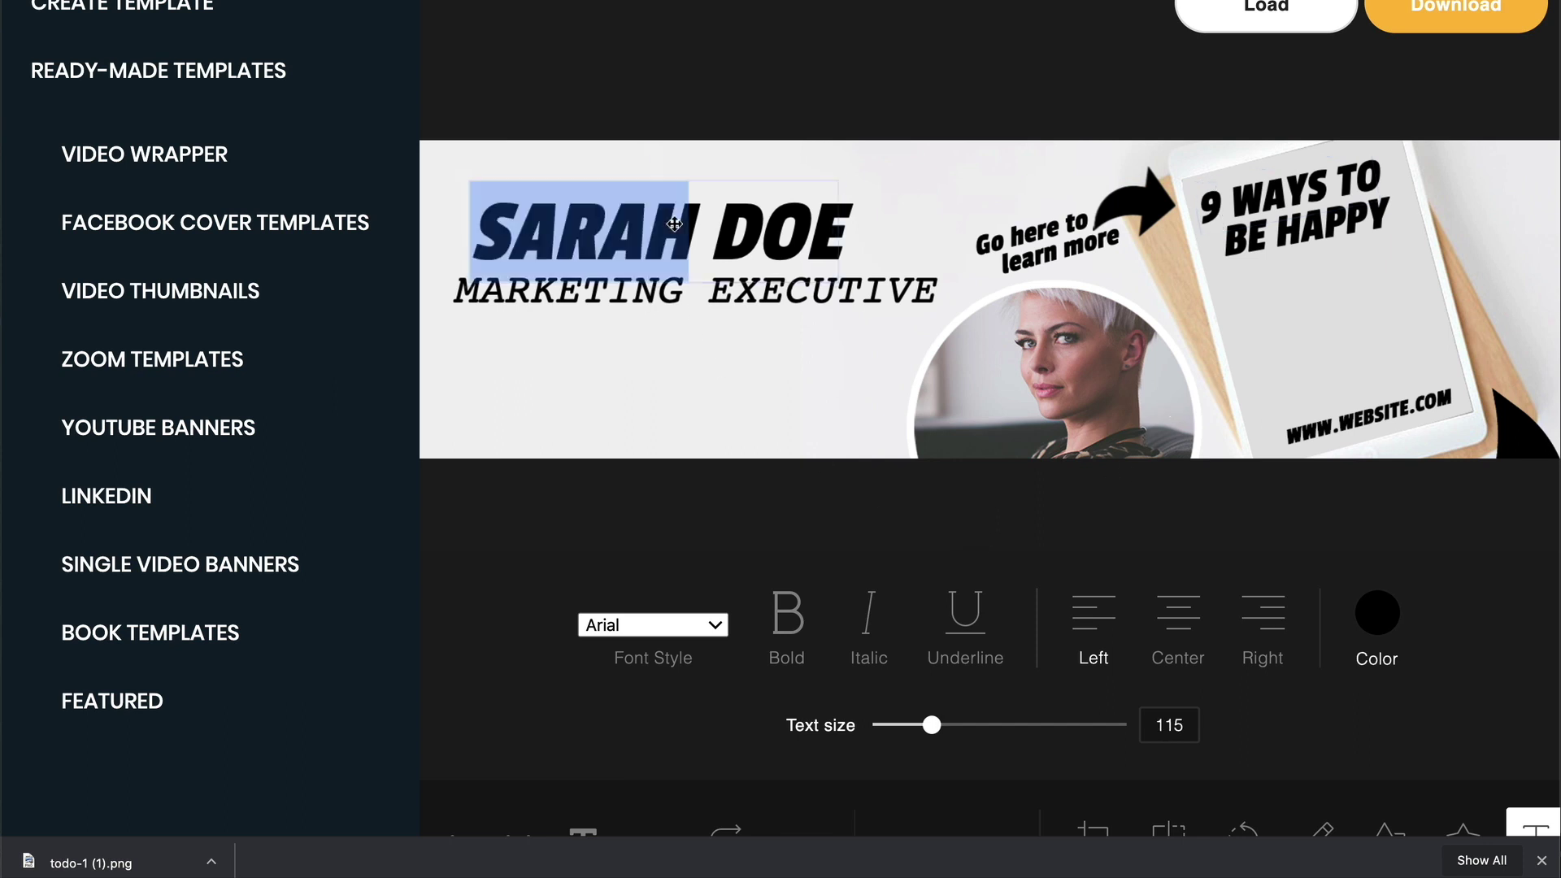
pyautogui.click(836, 280)
pyautogui.tripleClick(835, 279)
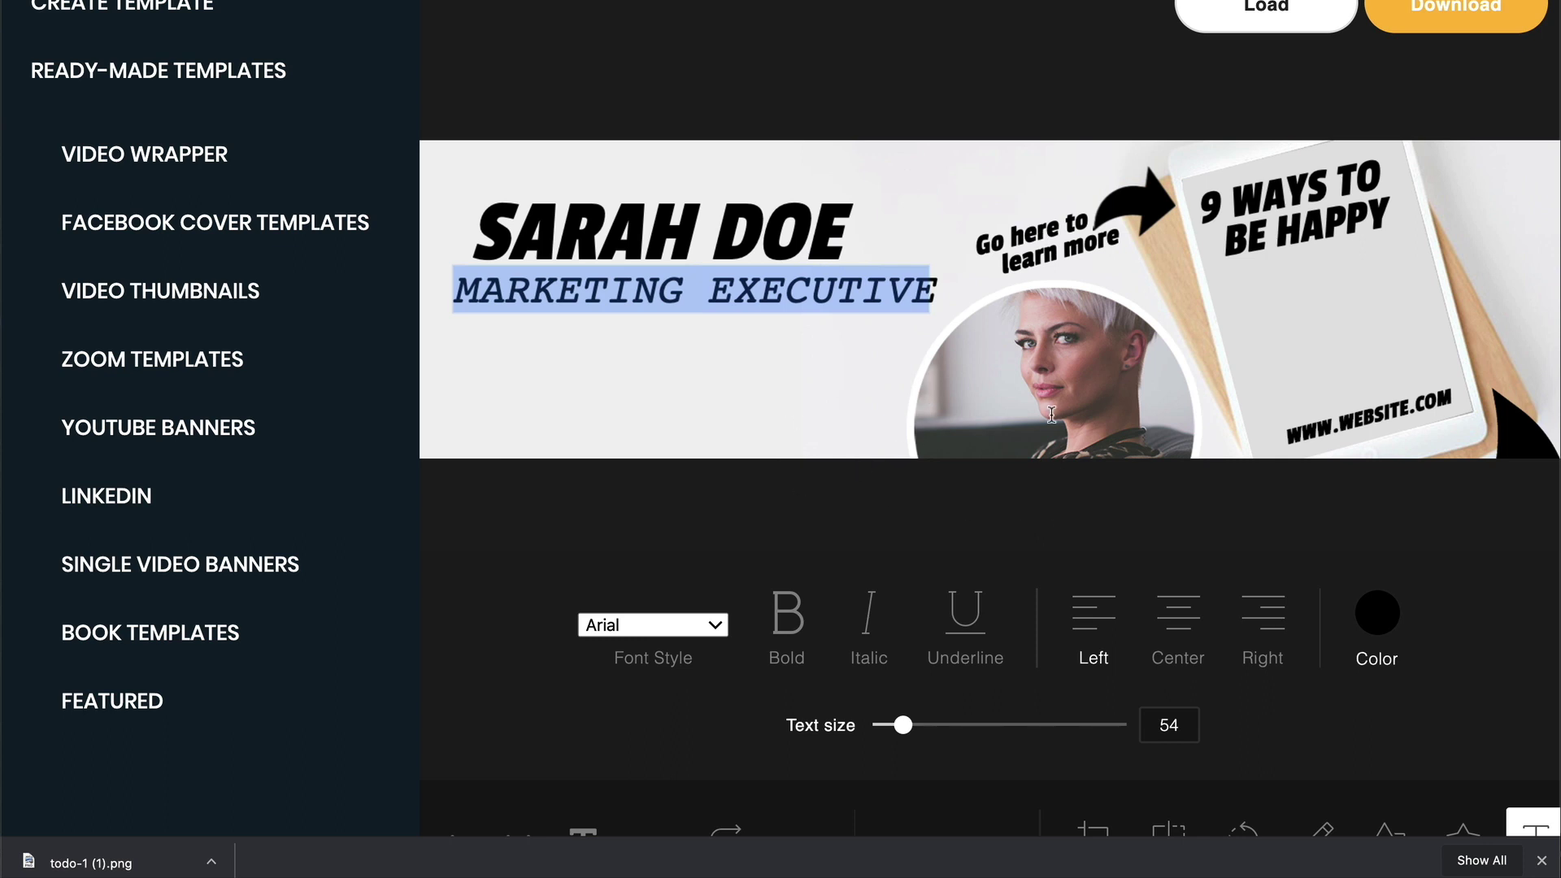
pyautogui.click(201, 294)
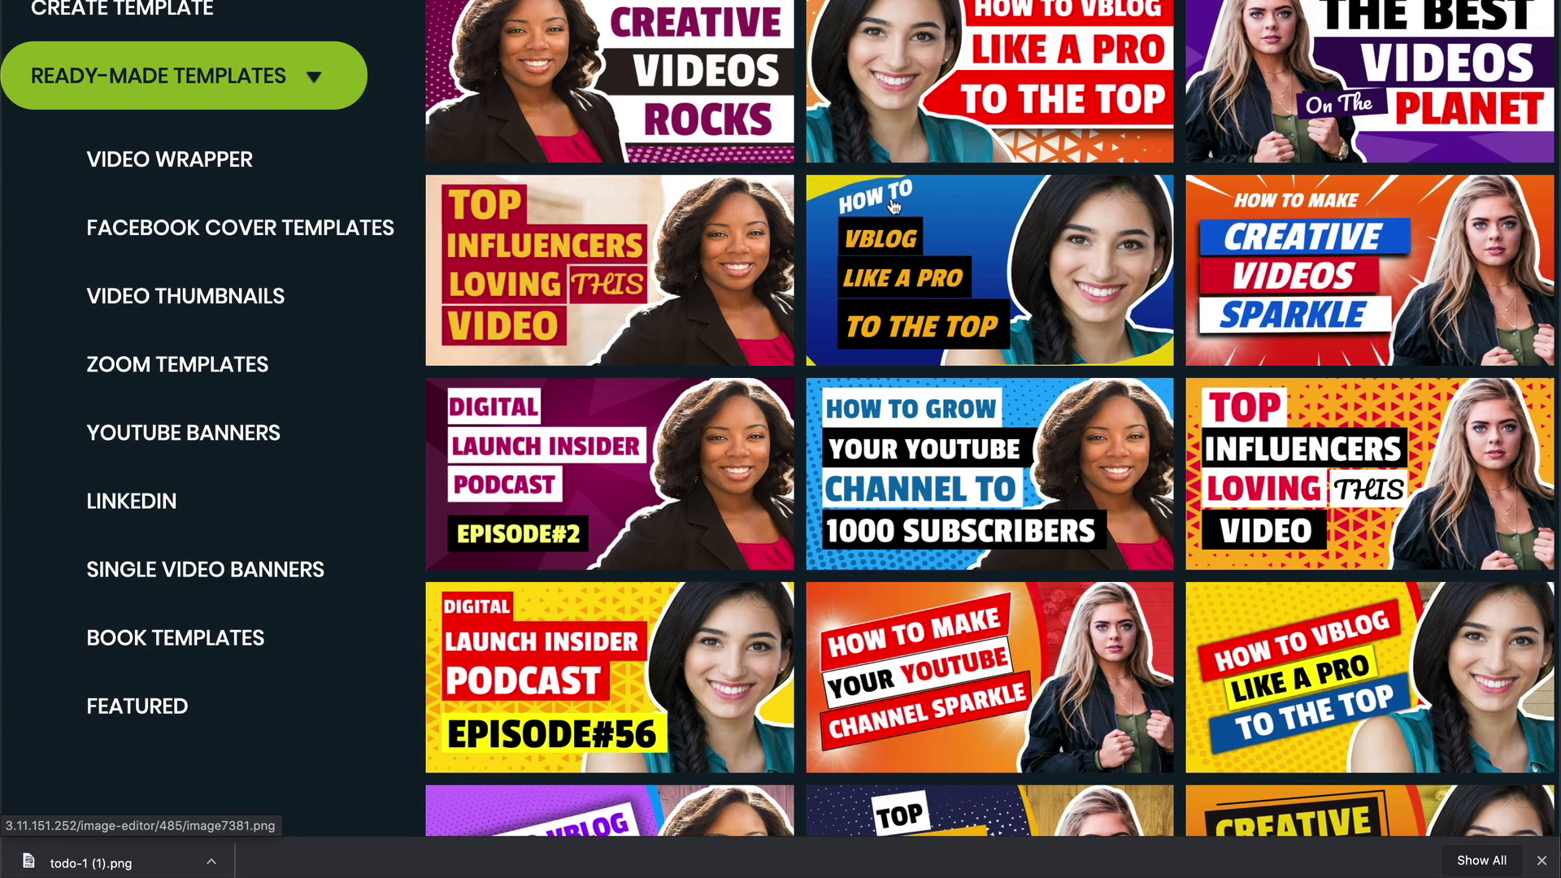
pyautogui.scroll(-10, 871, 207)
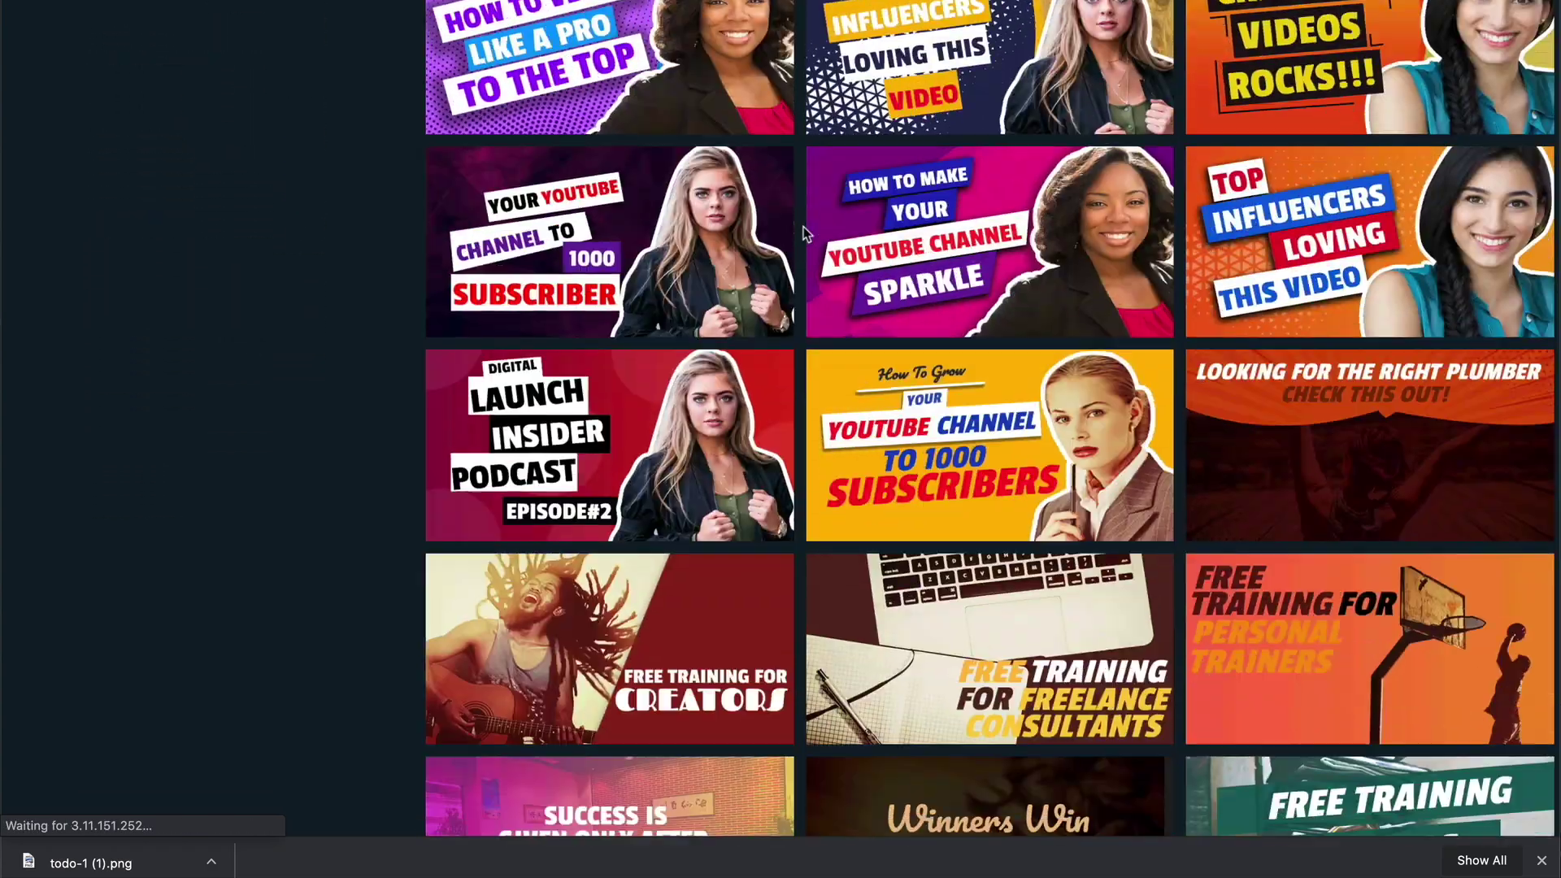
pyautogui.scroll(-10, 805, 231)
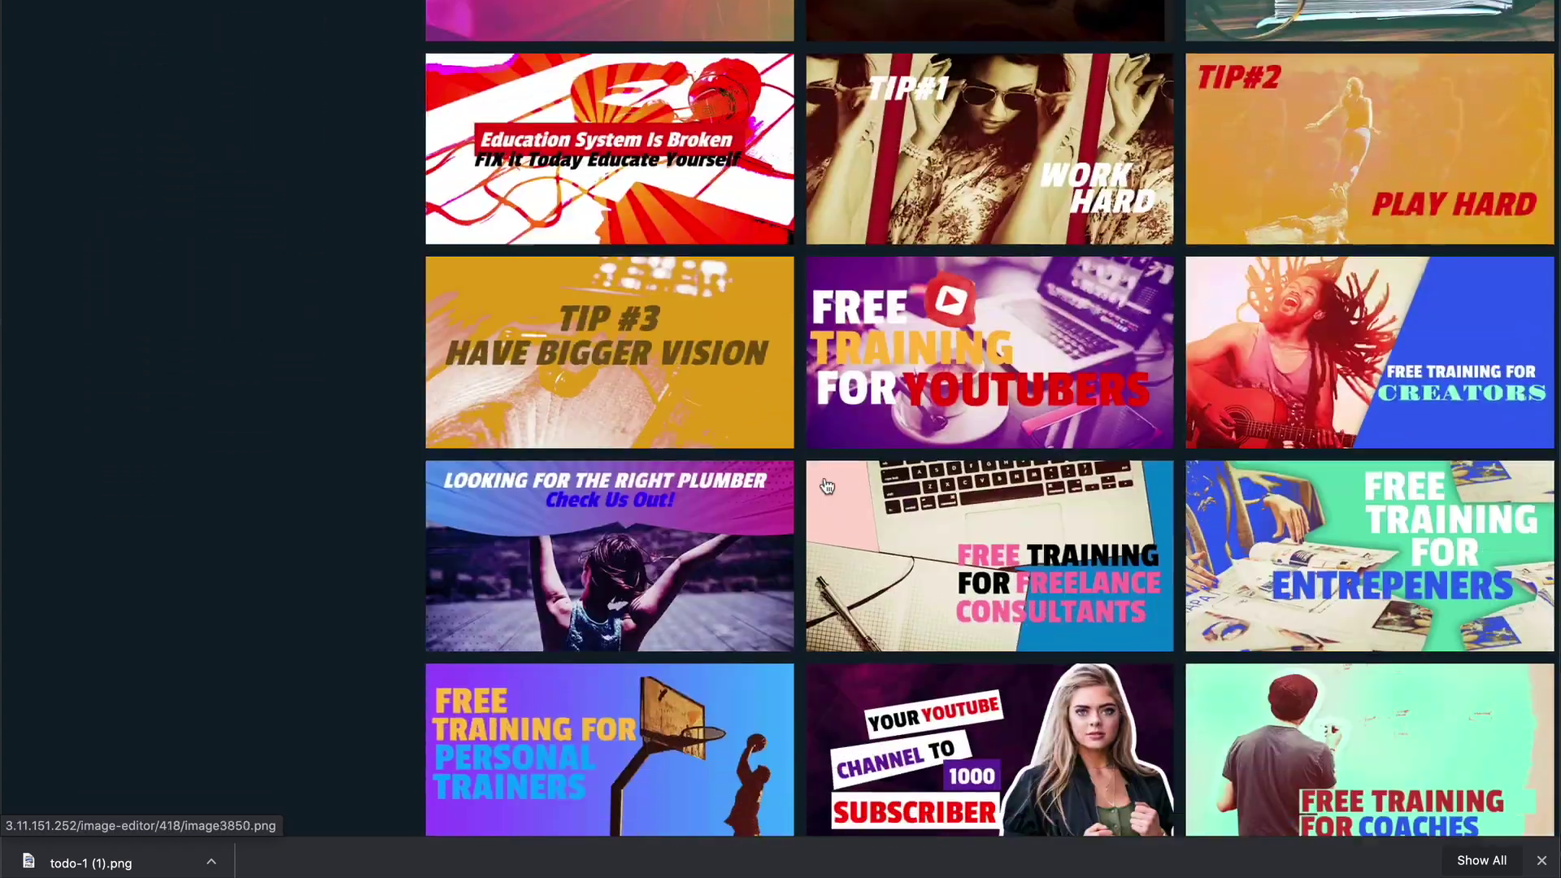
pyautogui.scroll(-16, 826, 486)
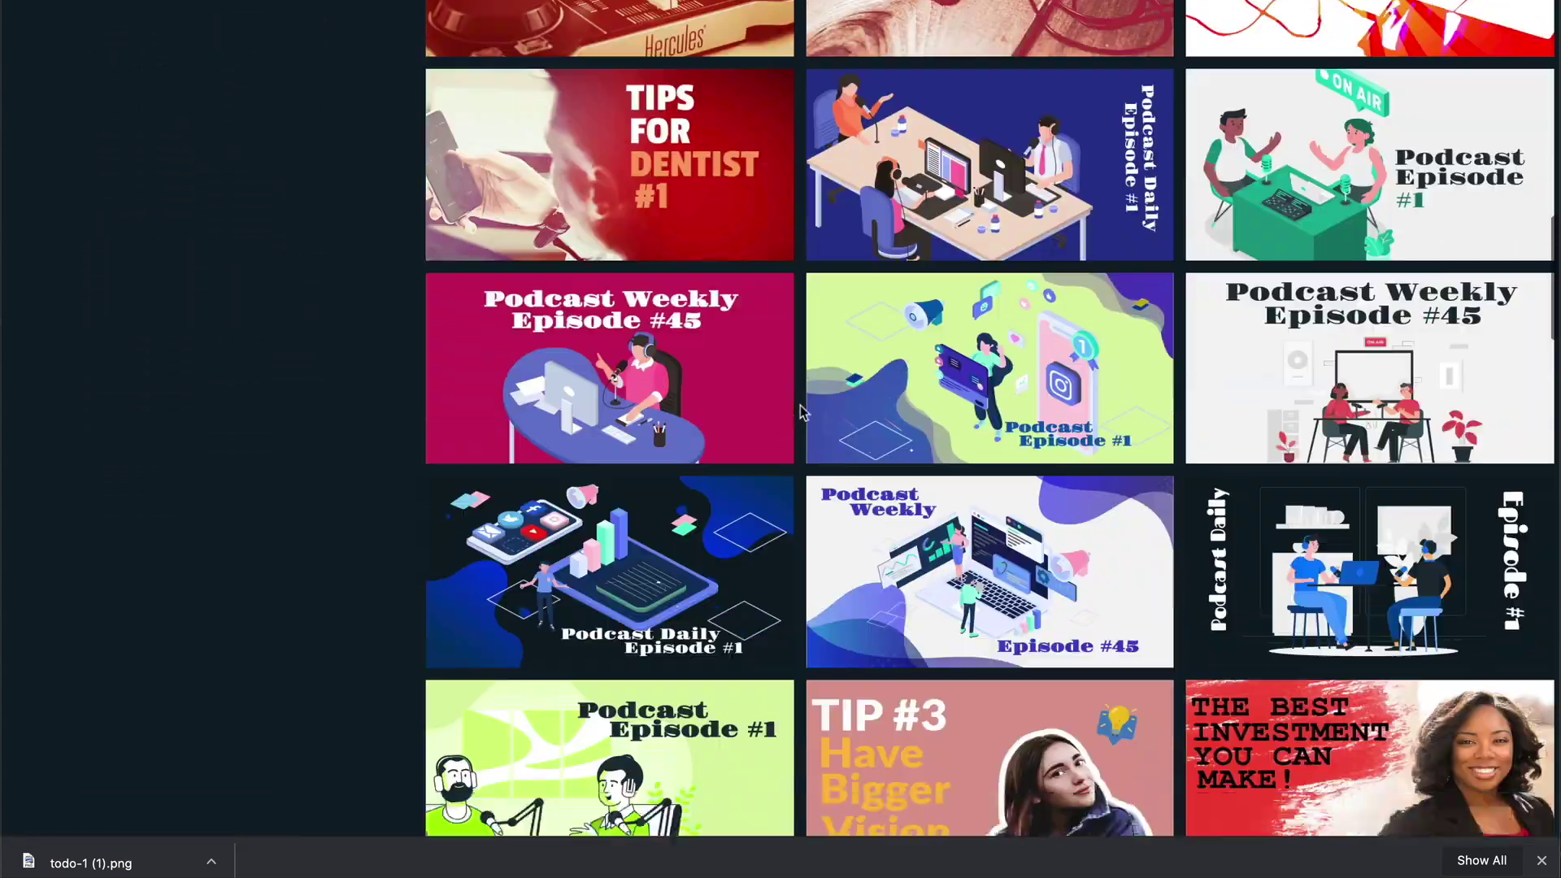
pyautogui.scroll(-10, 802, 410)
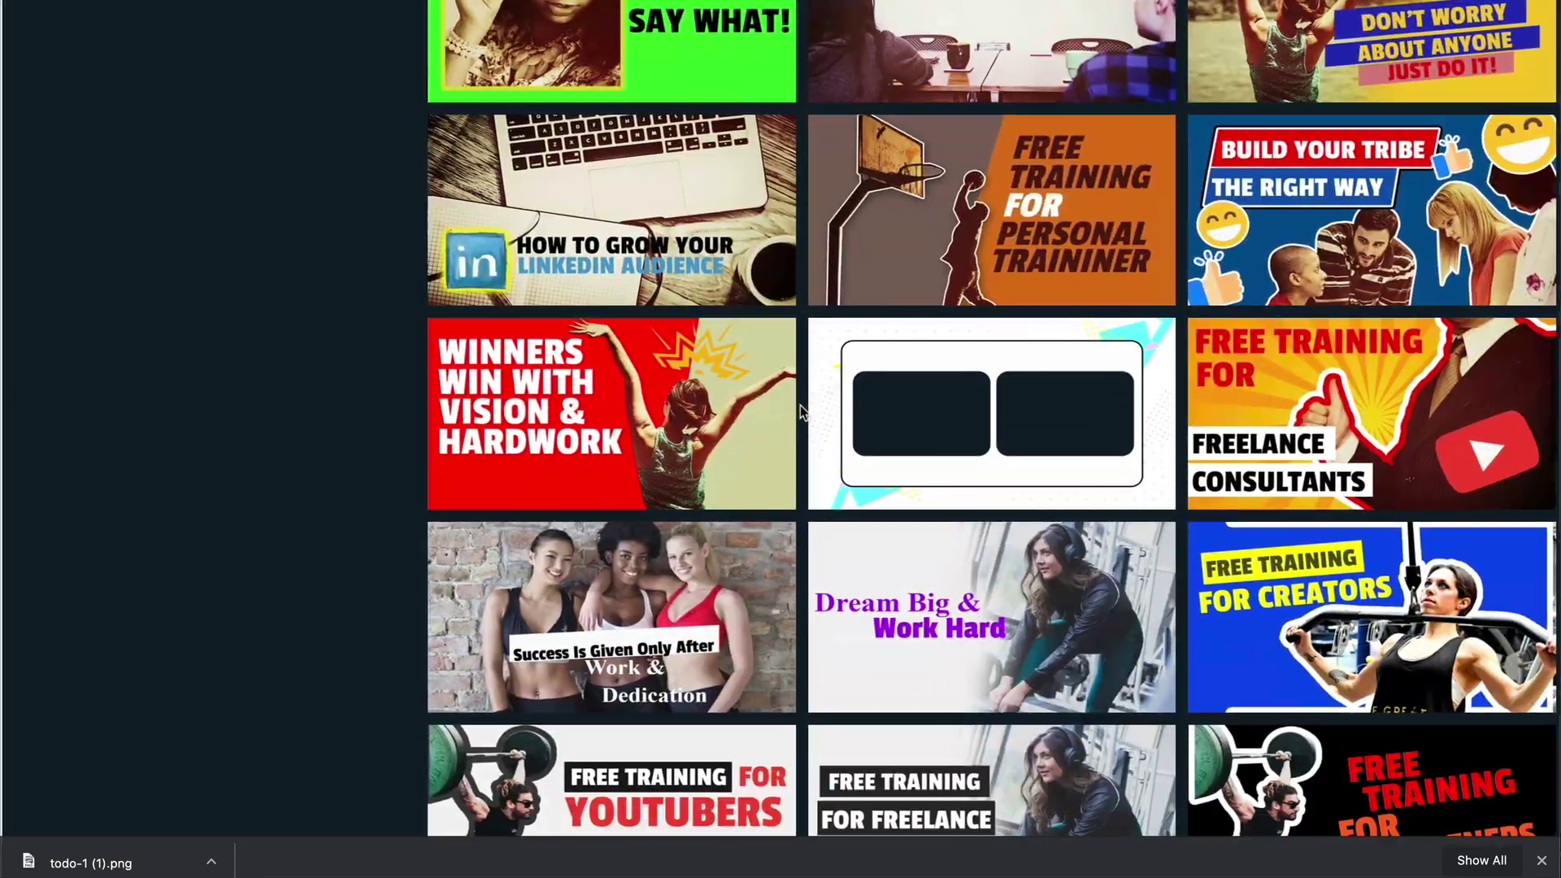
pyautogui.scroll(20, 799, 405)
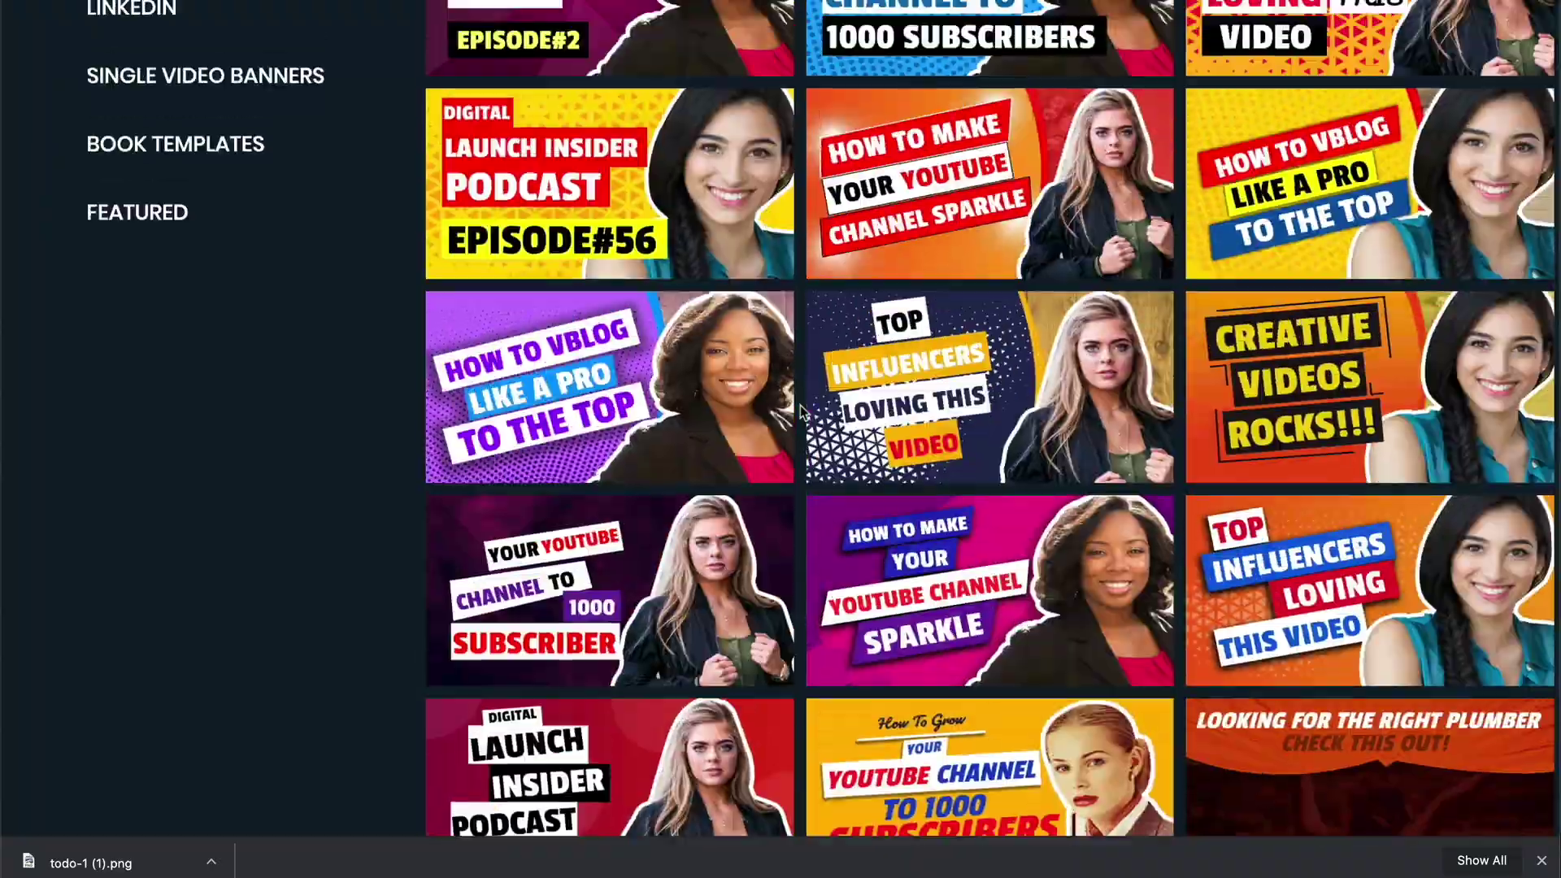
pyautogui.scroll(5, 801, 411)
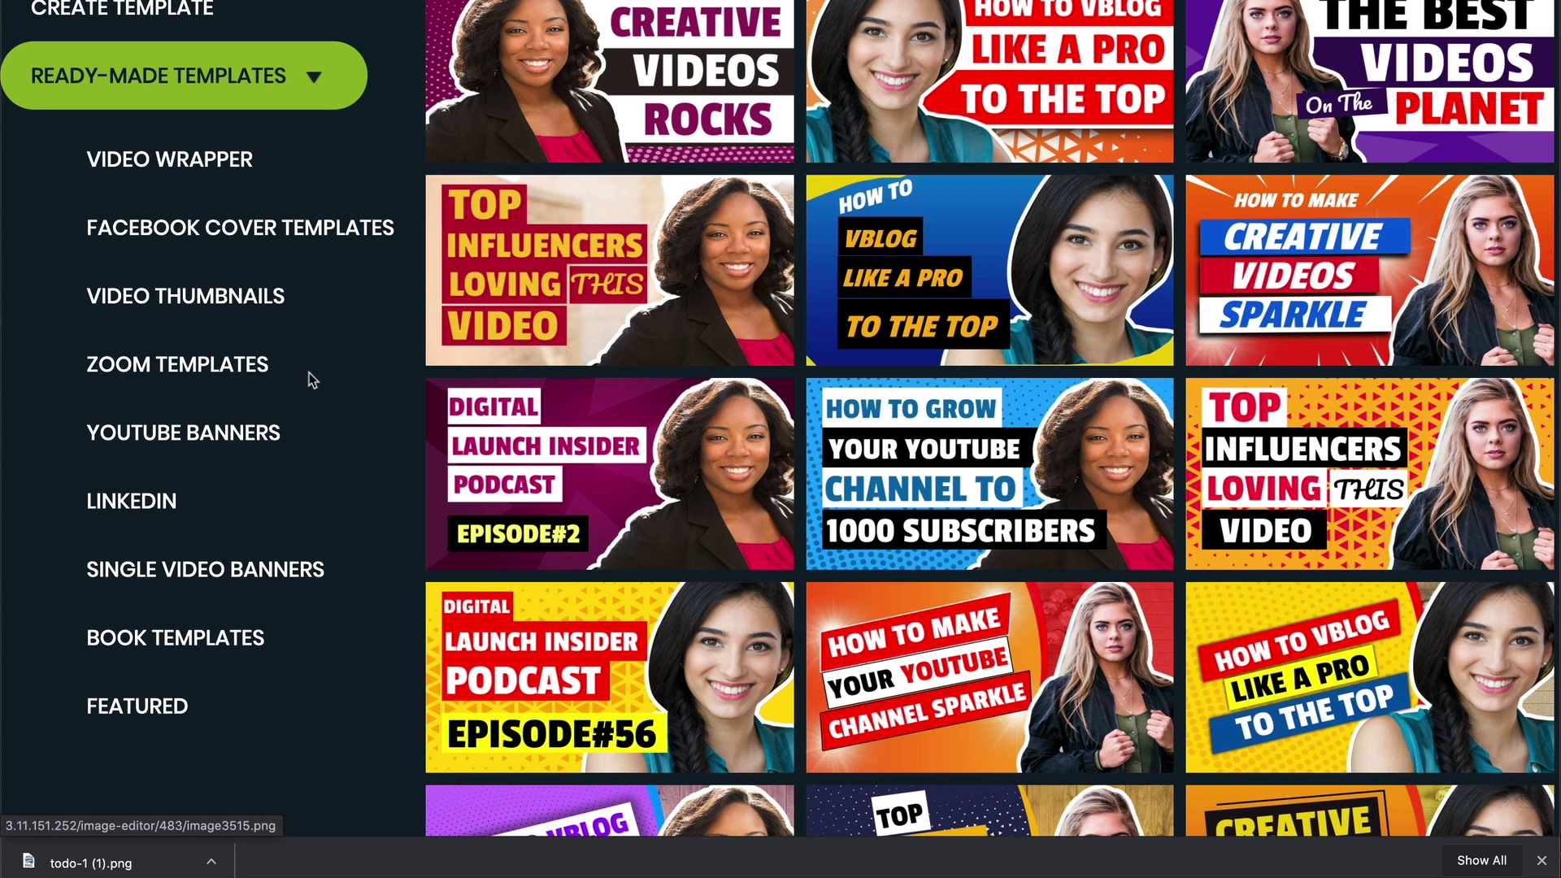
# Step: Show the Zoom templates gallery and scroll through it to the magenta Digital Launch Insider Stories design
pyautogui.click(216, 376)
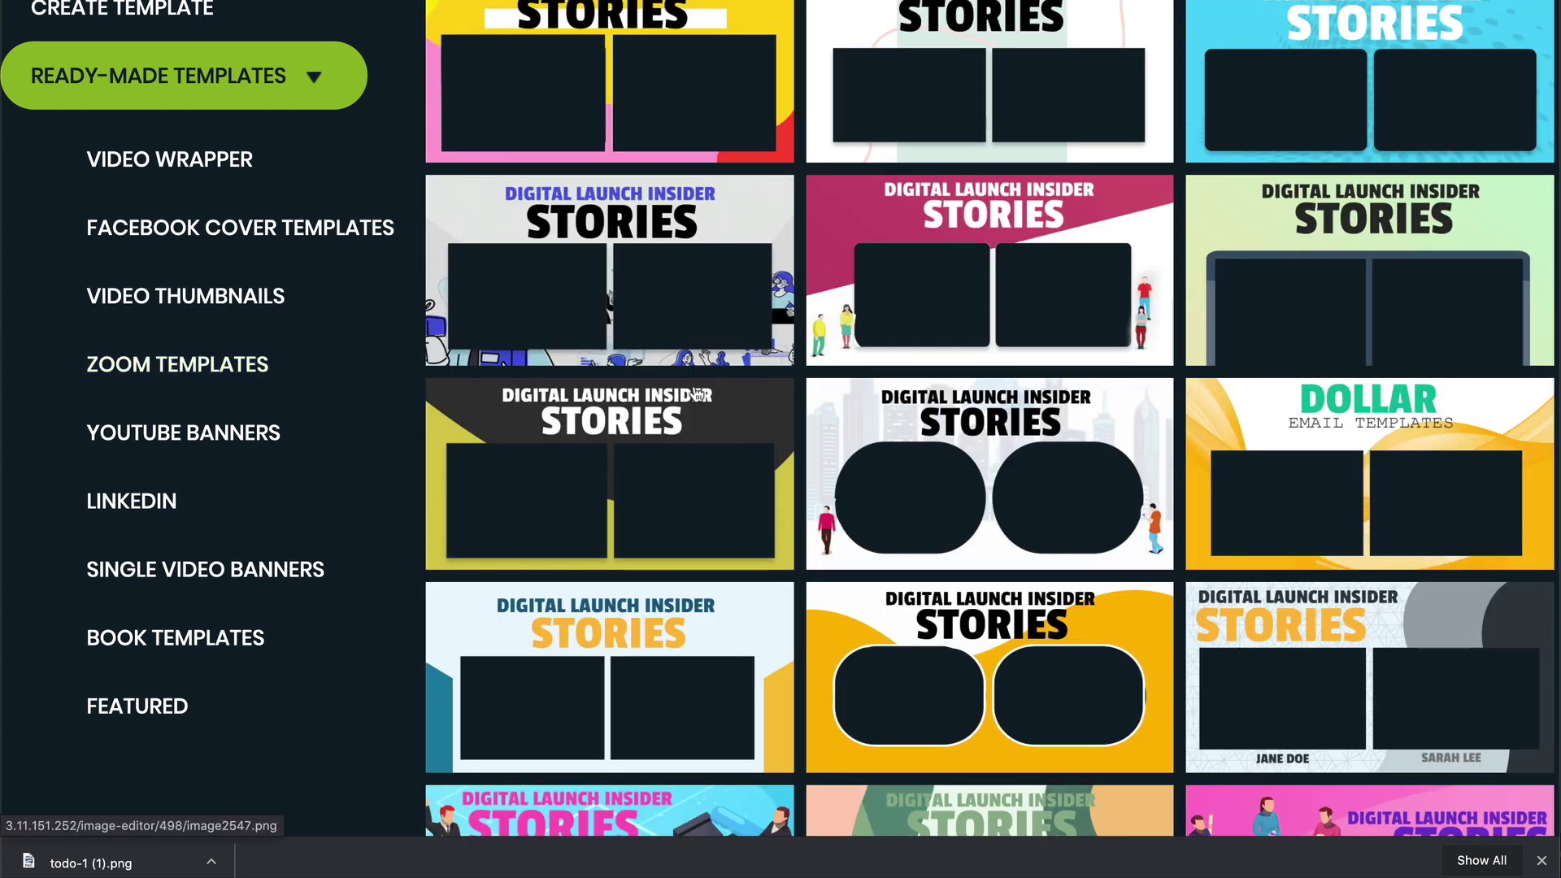
pyautogui.scroll(-1, 697, 394)
pyautogui.scroll(1, 696, 394)
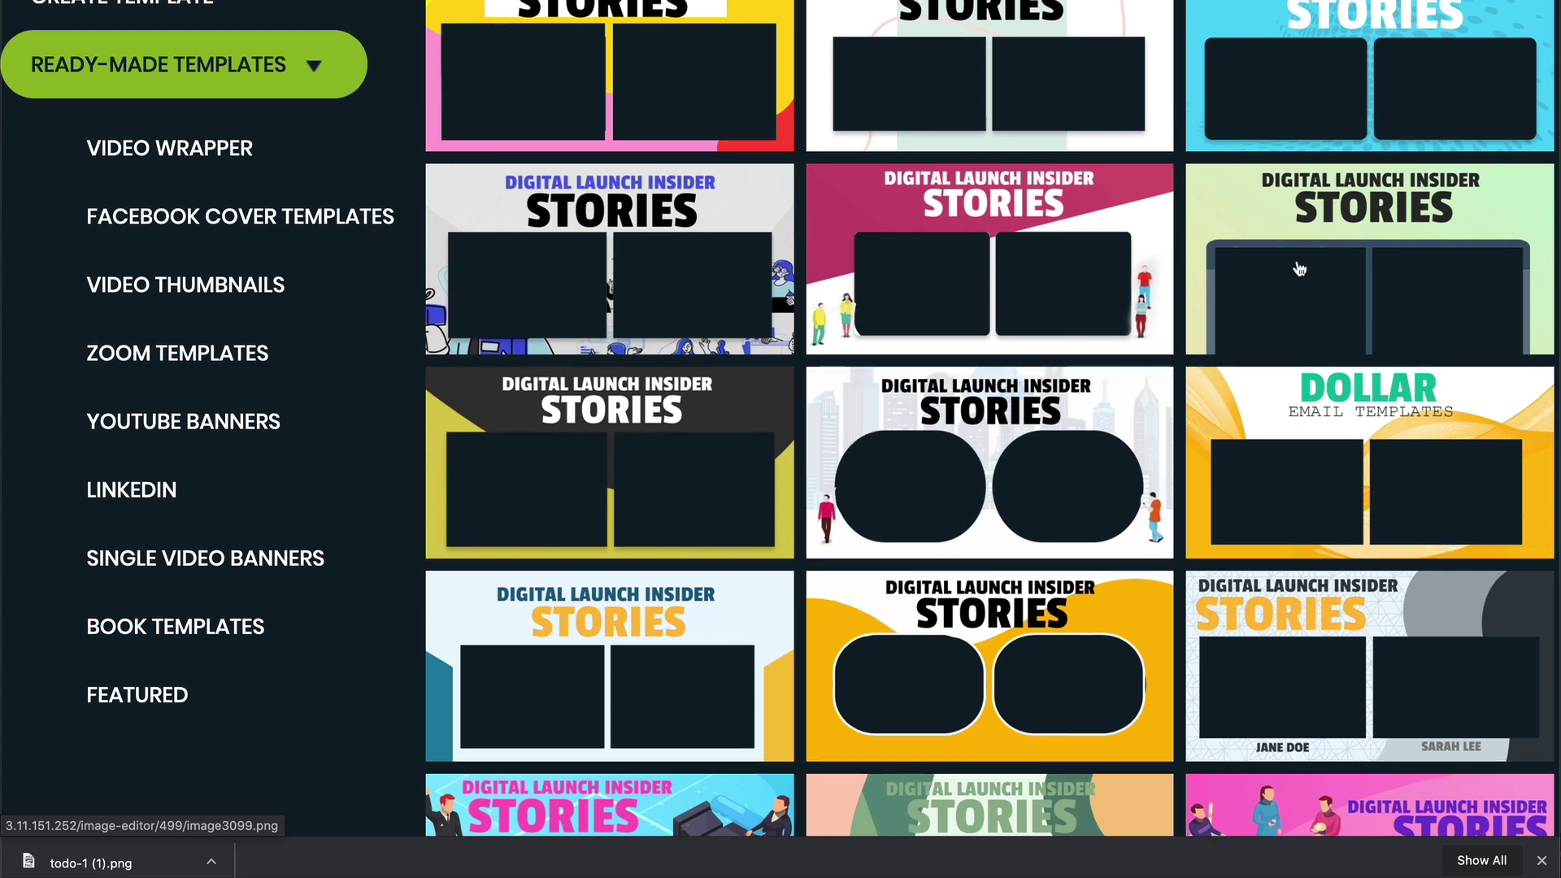
pyautogui.scroll(-3, 1276, 281)
pyautogui.scroll(-15, 1268, 293)
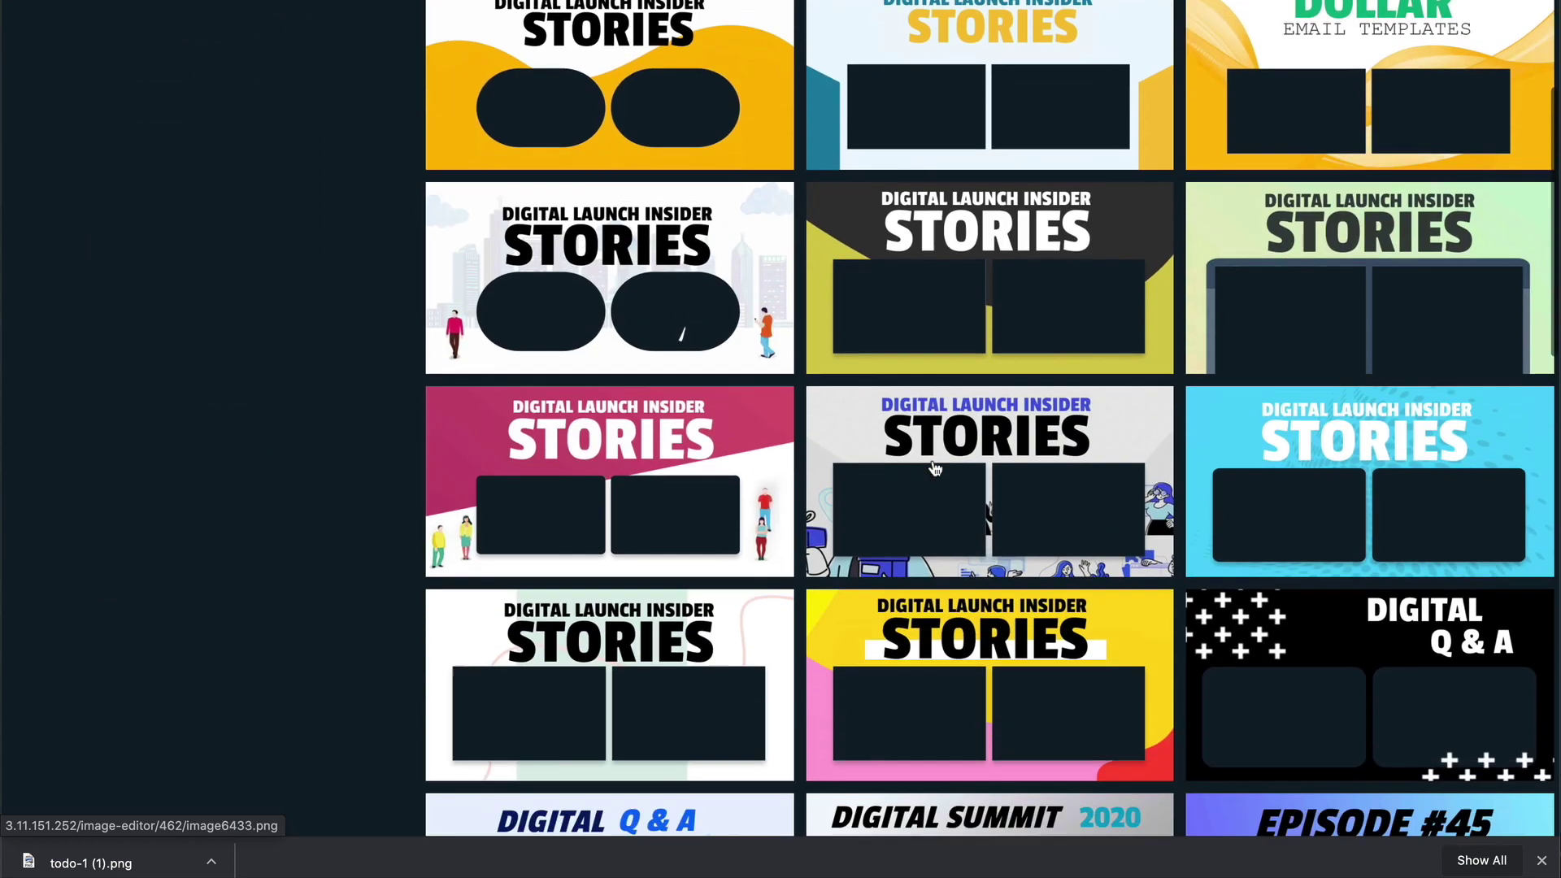
pyautogui.scroll(-15, 935, 469)
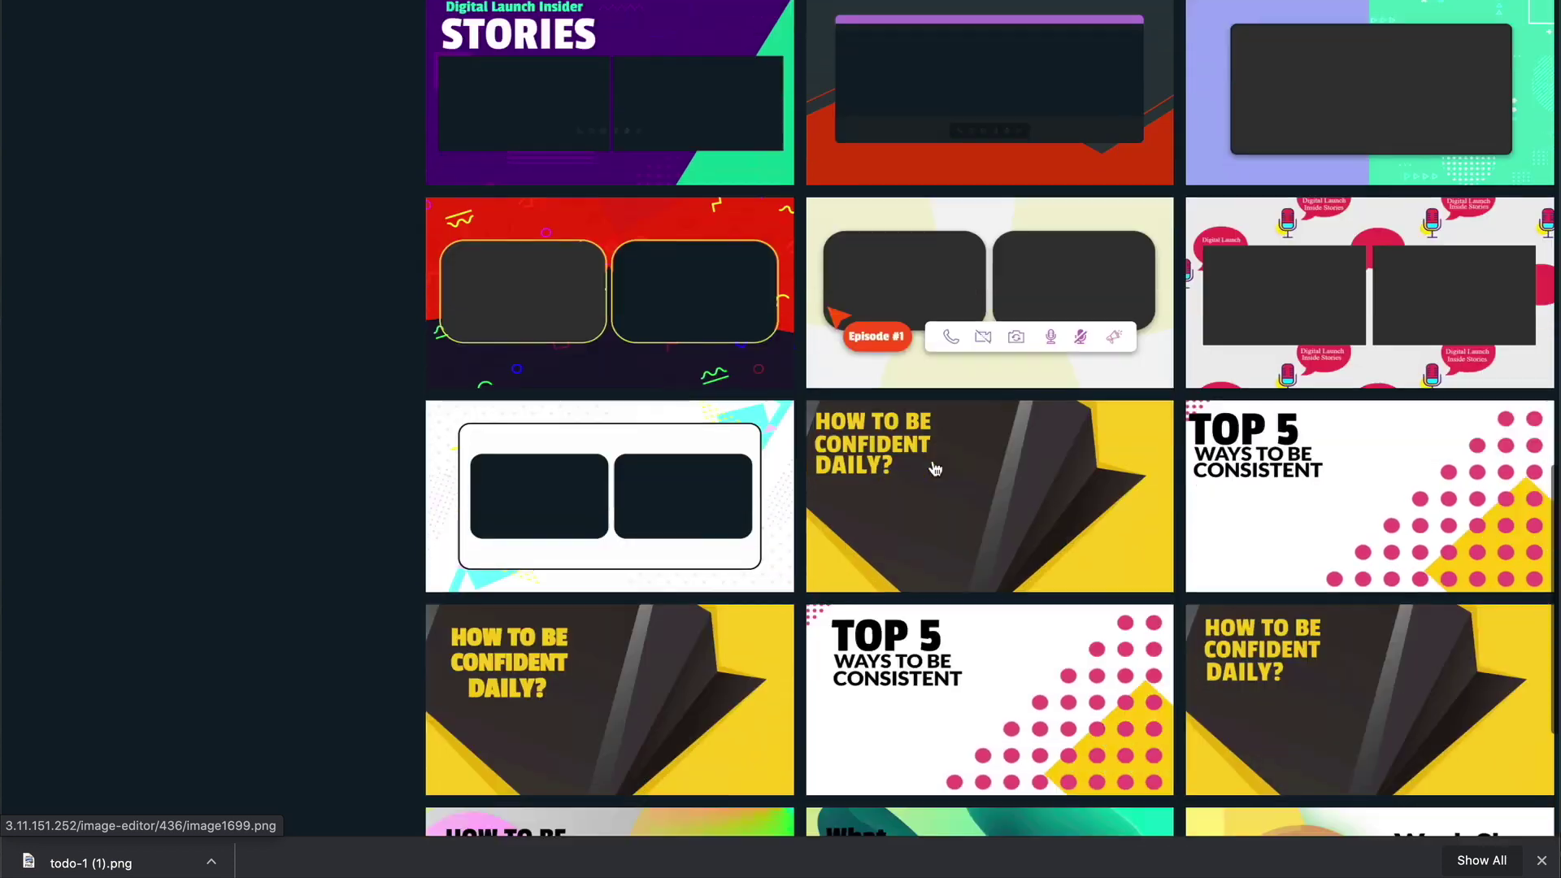
pyautogui.scroll(15, 935, 469)
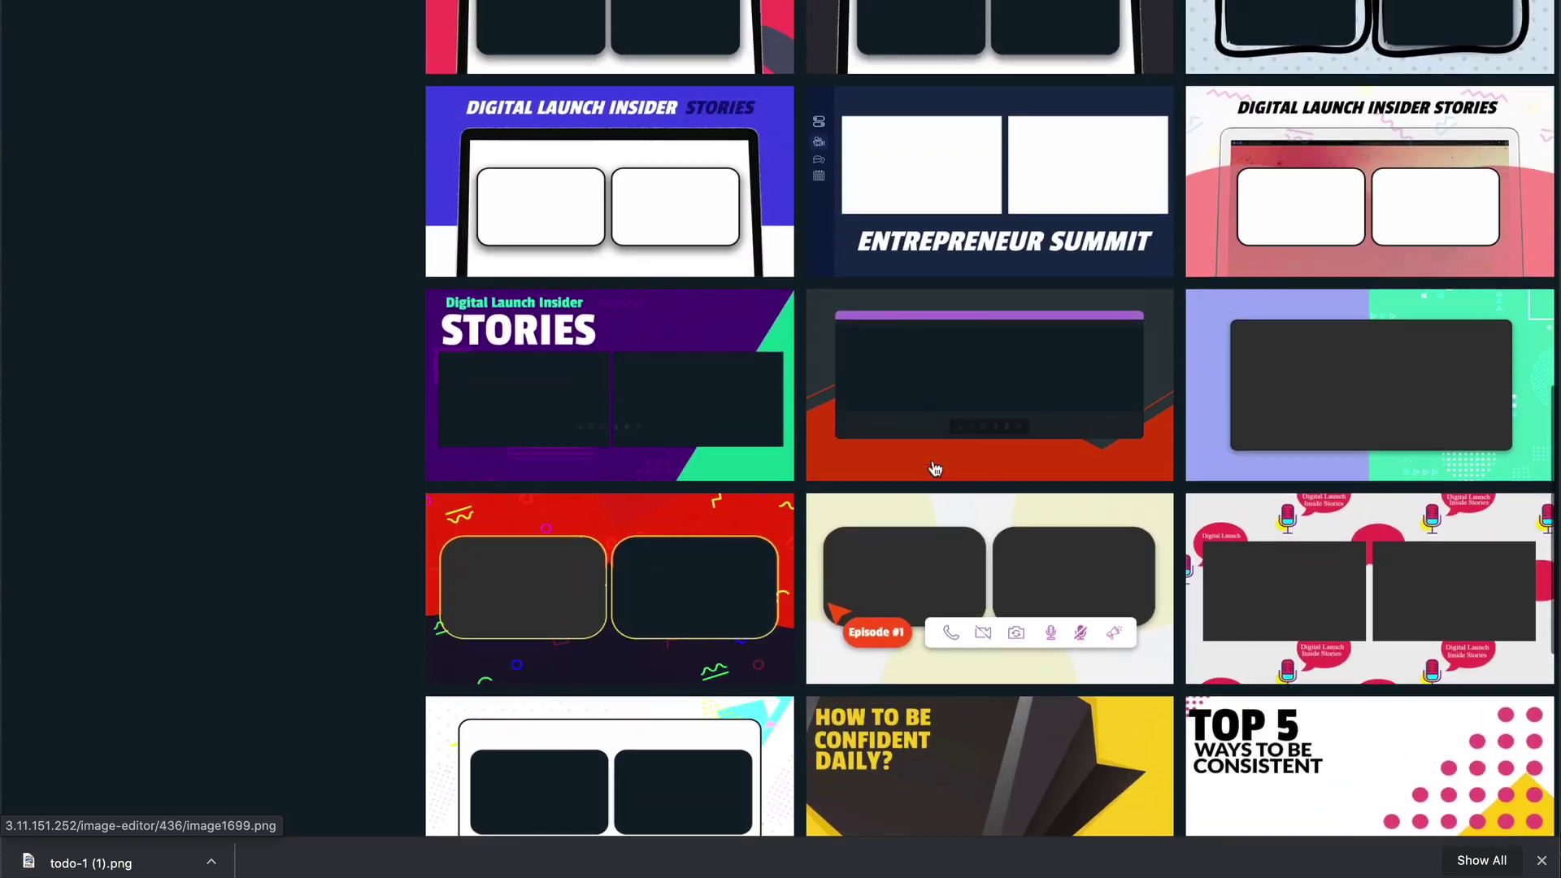
pyautogui.scroll(15, 934, 467)
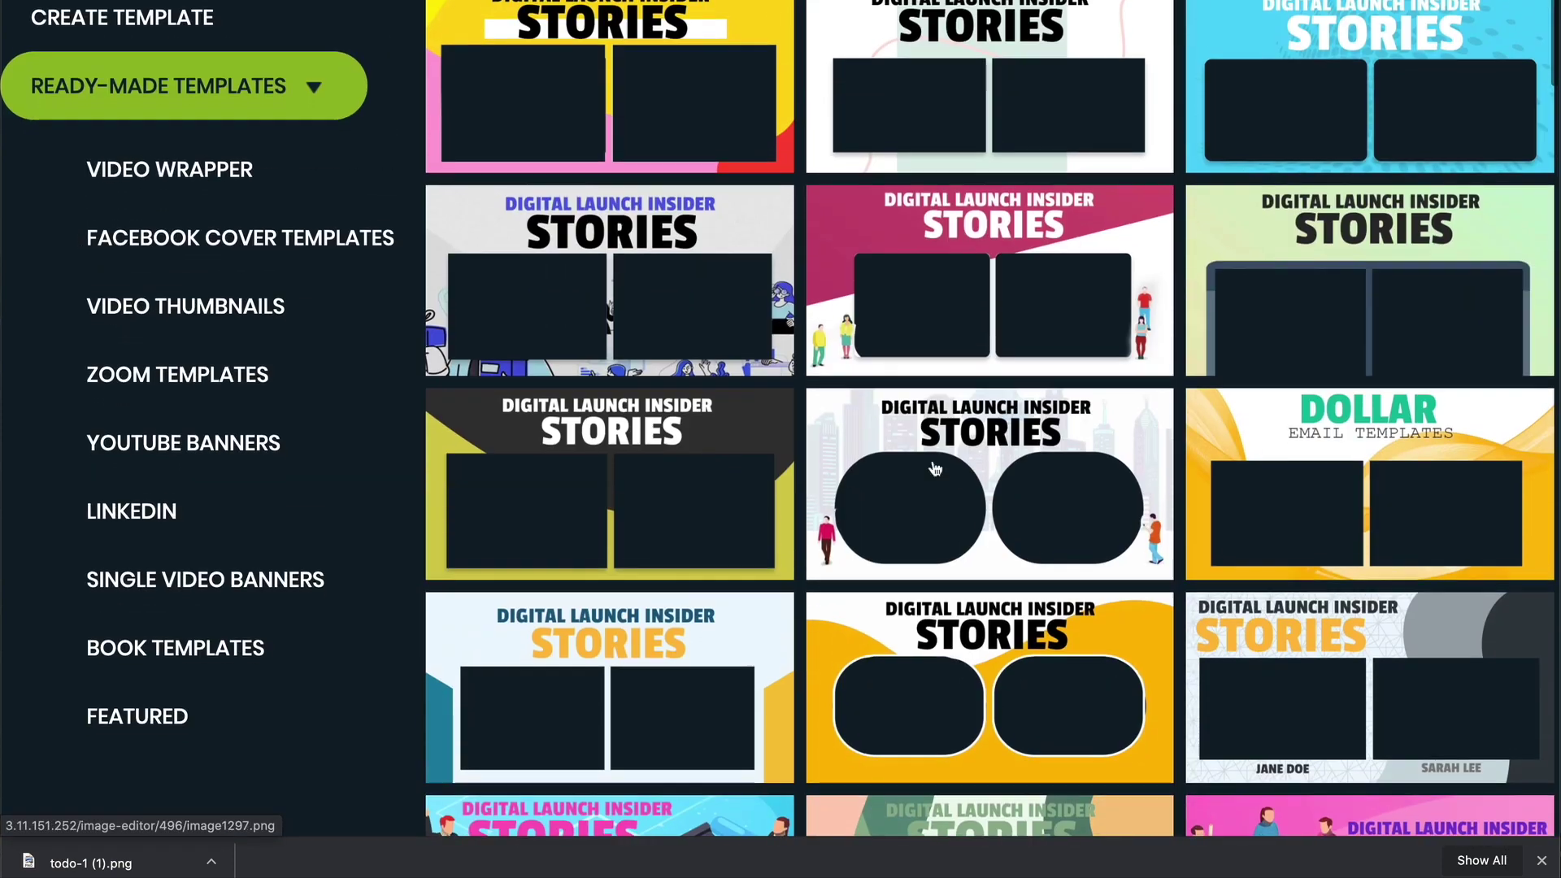
pyautogui.scroll(-1, 934, 469)
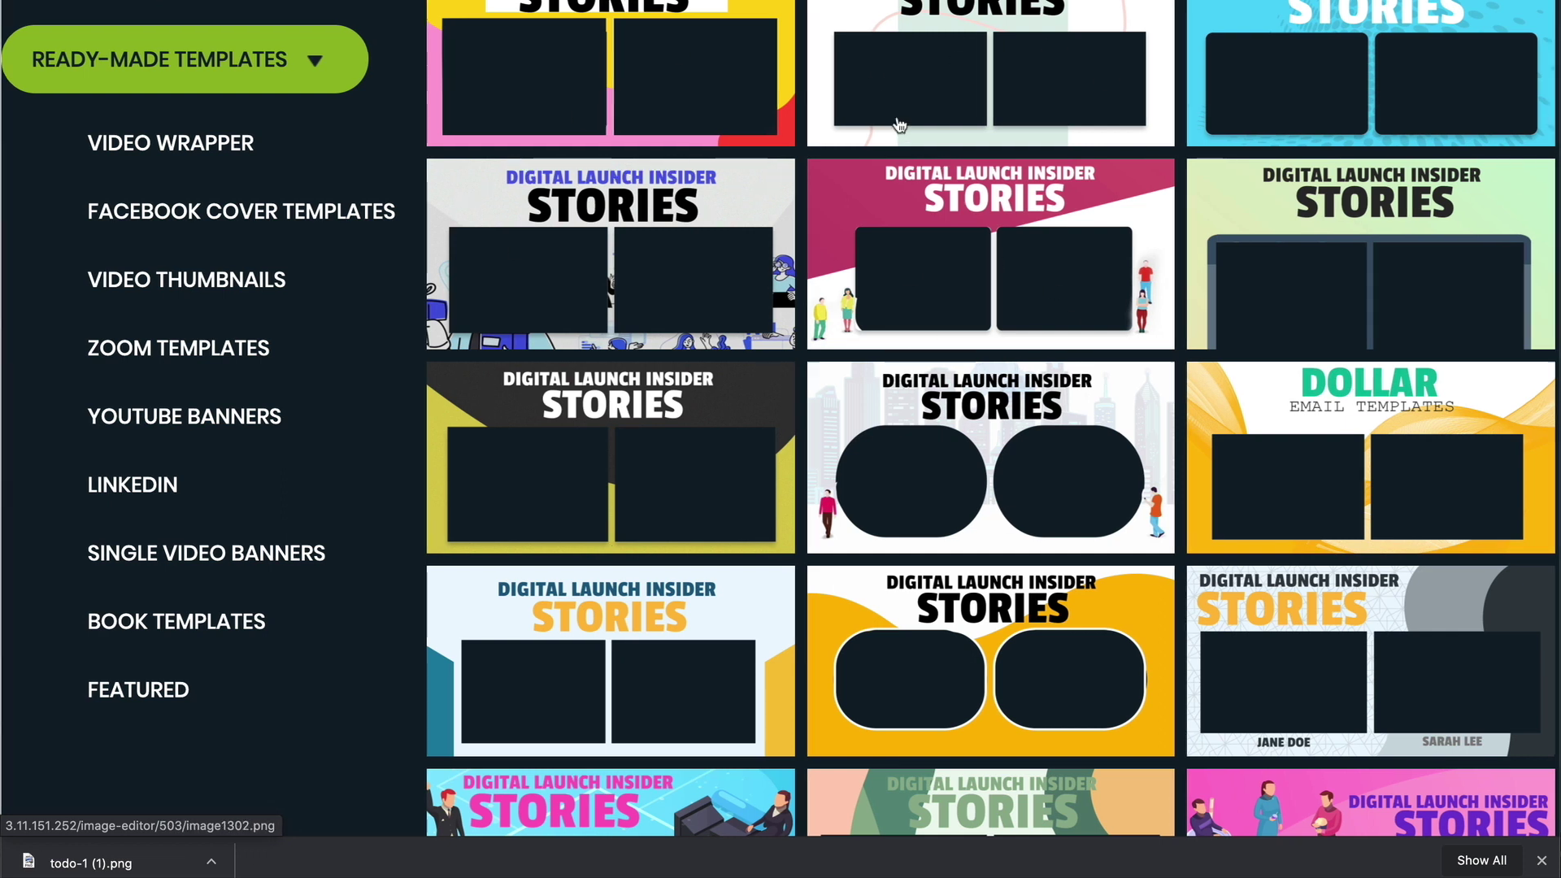
pyautogui.scroll(1, 902, 138)
pyautogui.scroll(-1, 1026, 221)
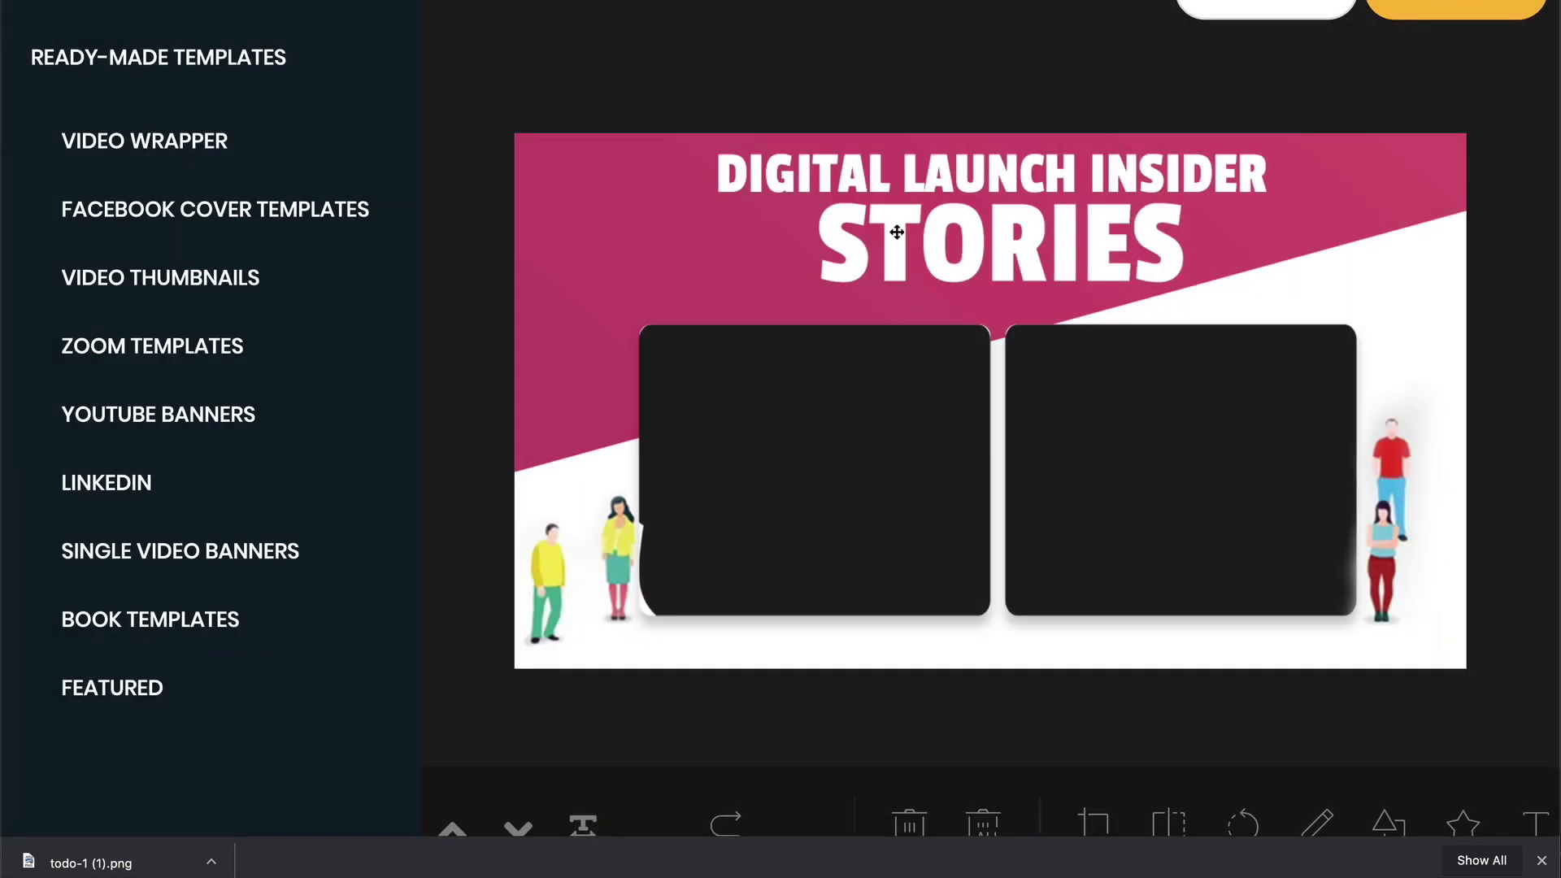
# Step: Replace the headline word STORIES with REVIEW
pyautogui.click(895, 230)
pyautogui.doubleClick(975, 166)
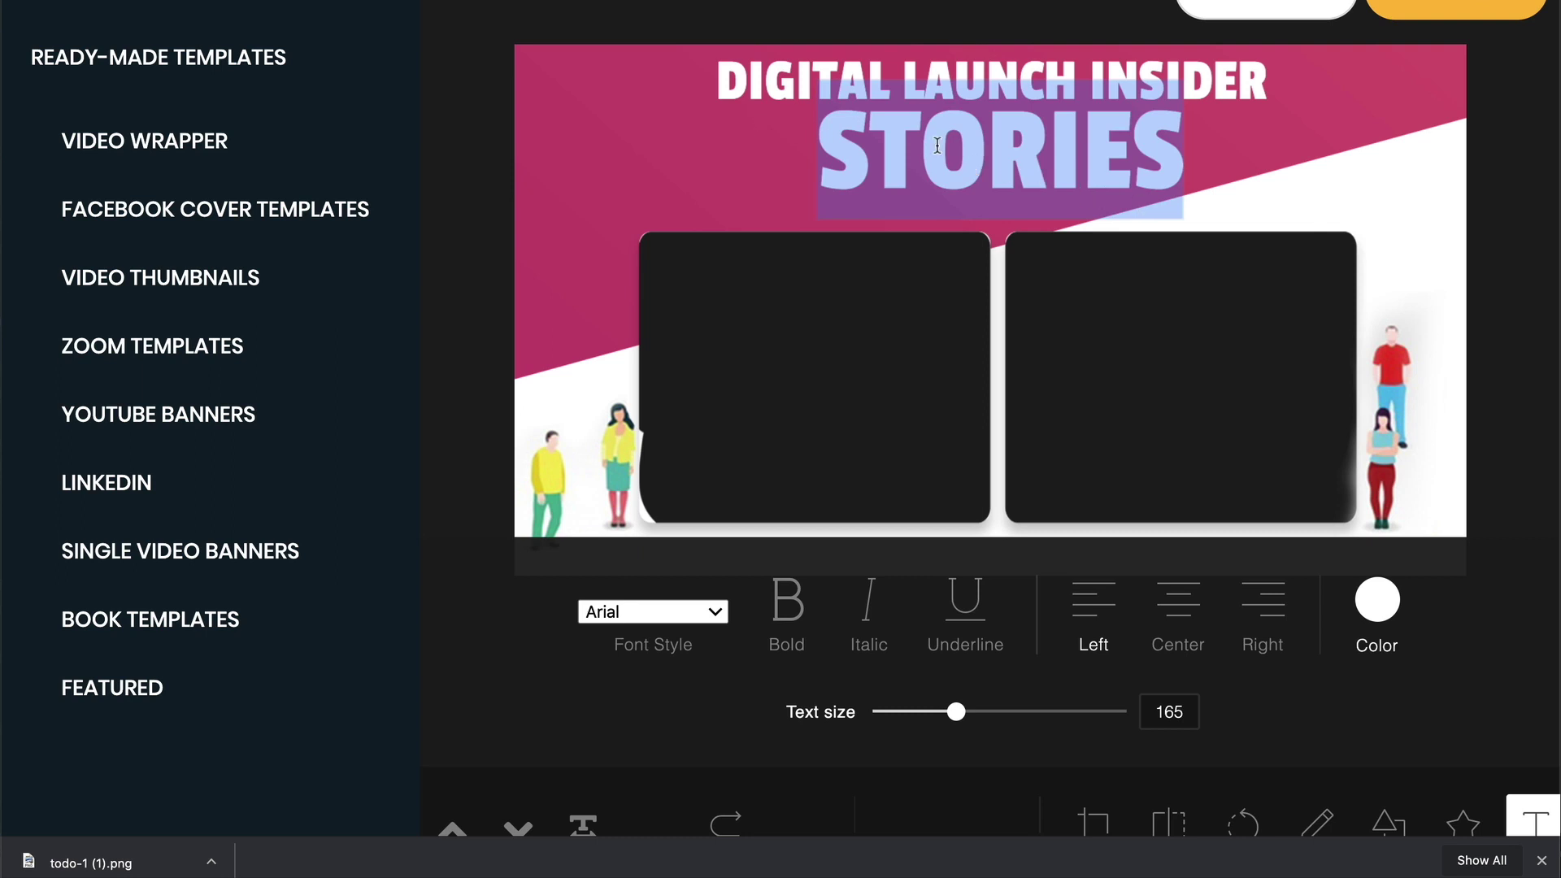
pyautogui.write('R')
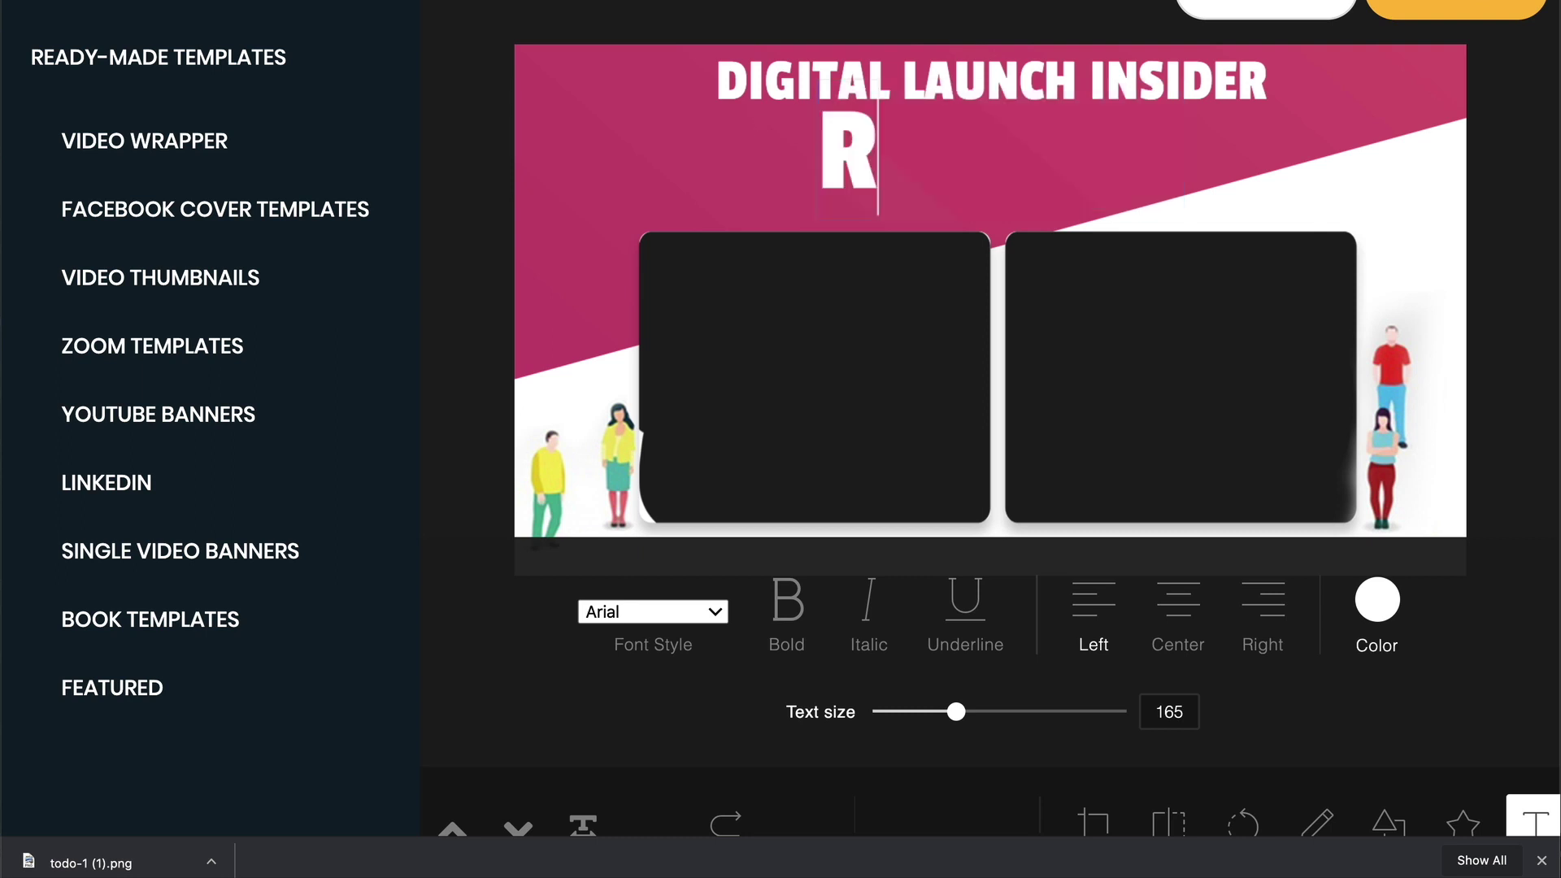
pyautogui.write('EVIEW')
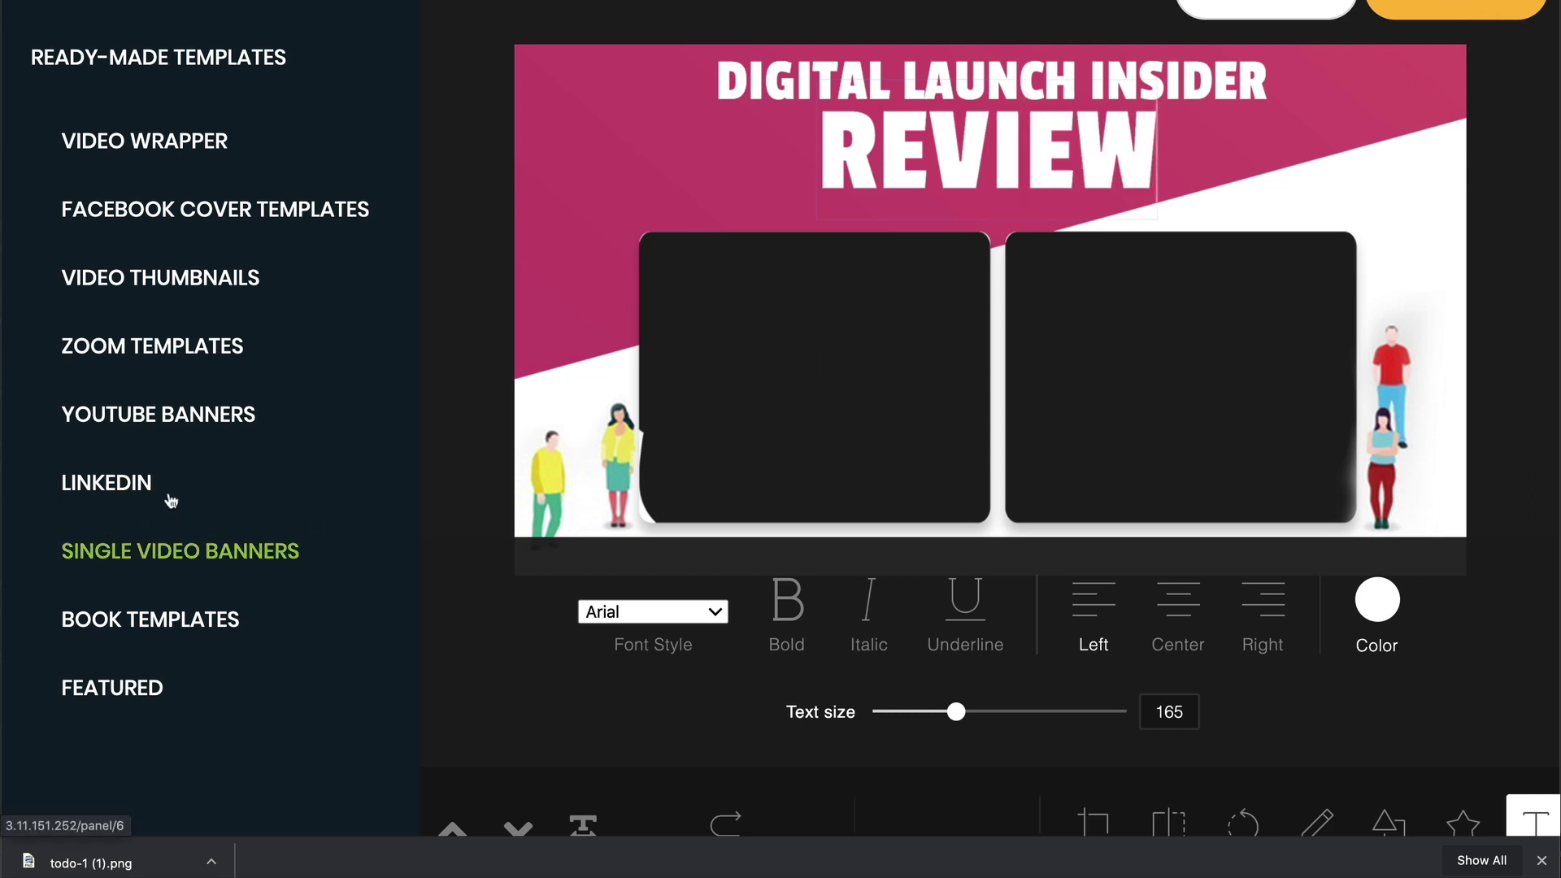
pyautogui.scroll(1, 207, 478)
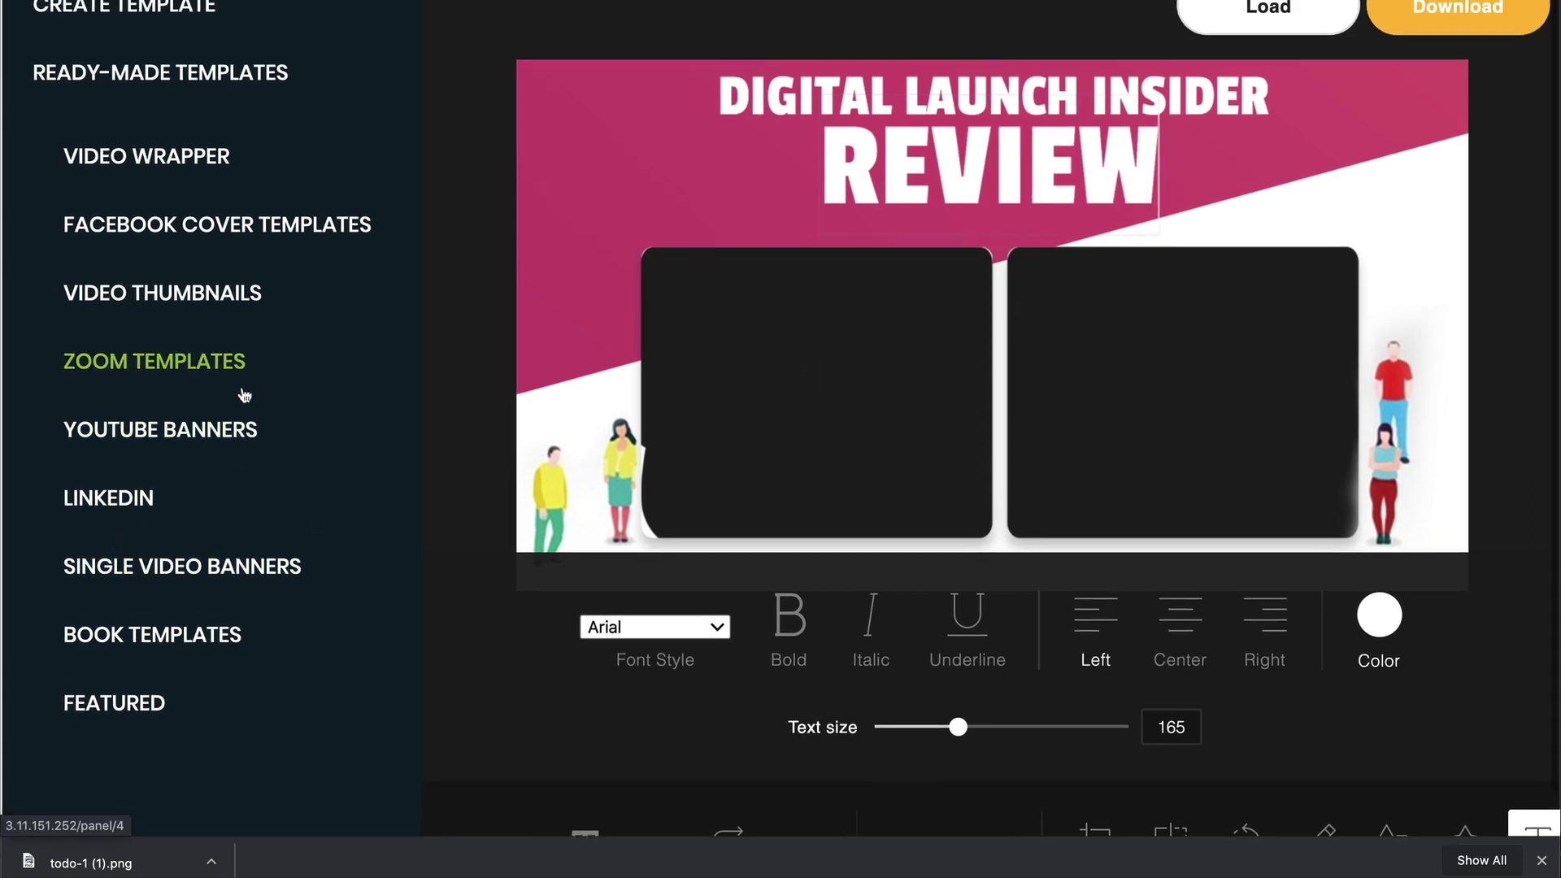
# Step: Browse the YouTube Banners, Single Video Banners, Book Templates and Featured categories in turn
pyautogui.click(212, 439)
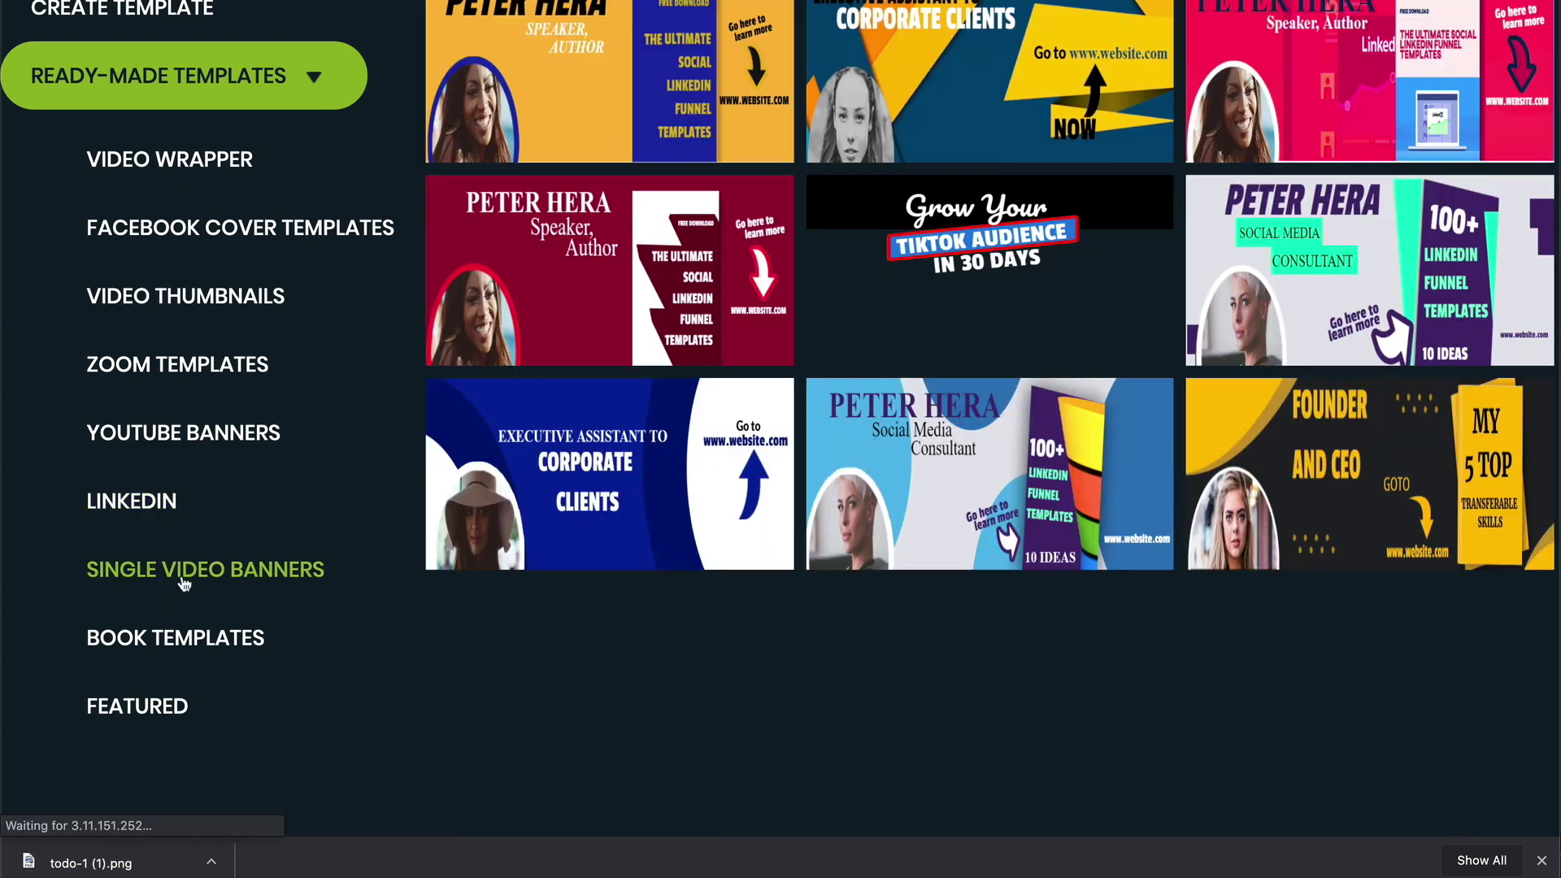
pyautogui.click(184, 579)
pyautogui.scroll(-5, 1047, 432)
pyautogui.scroll(6, 1047, 432)
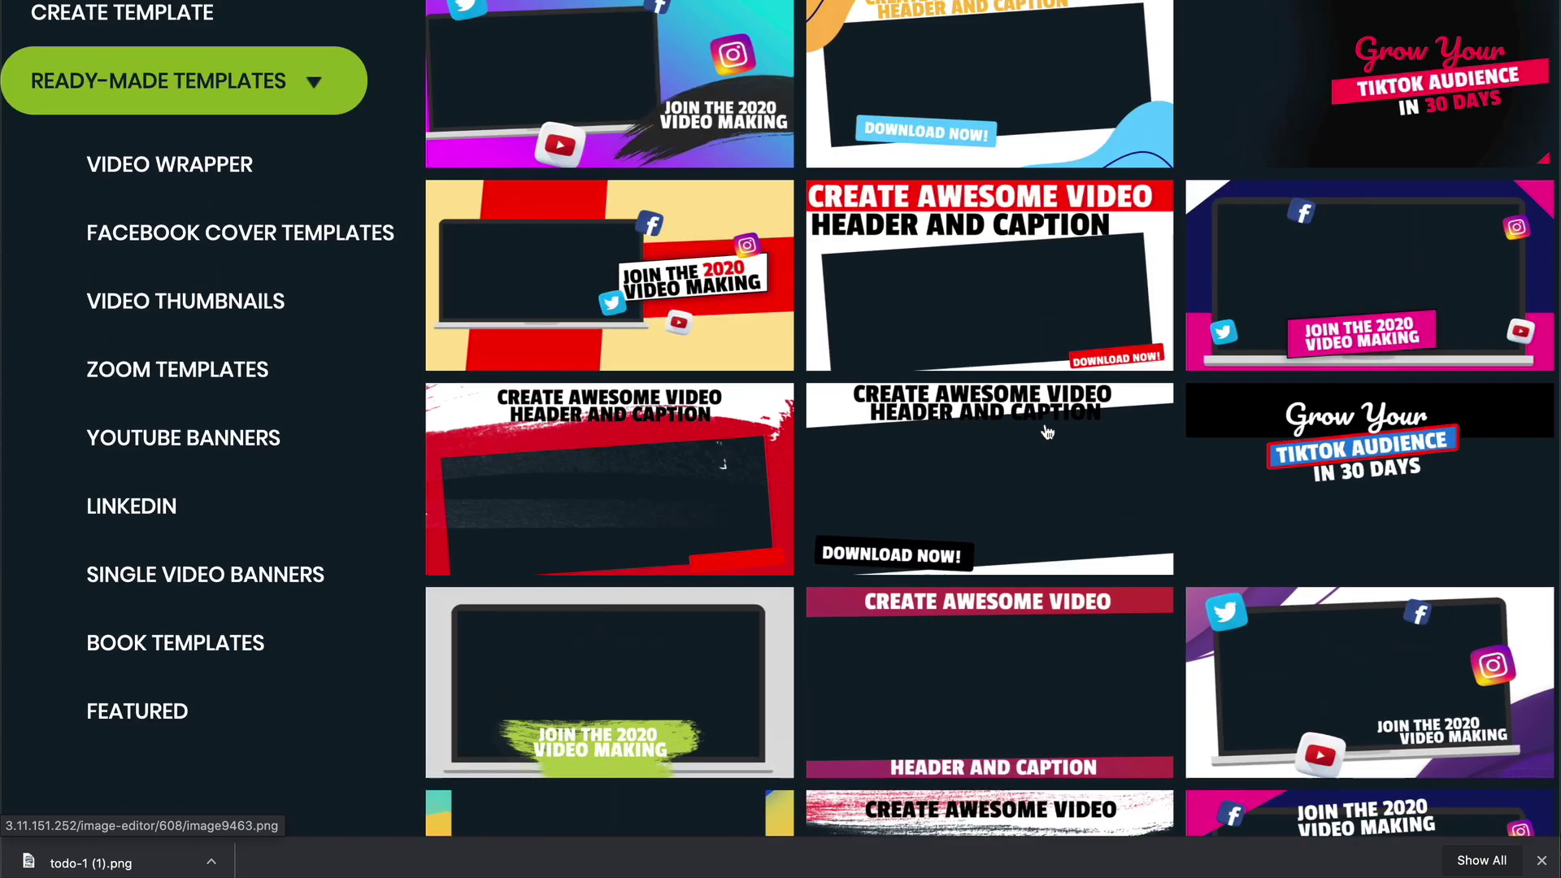
pyautogui.click(201, 642)
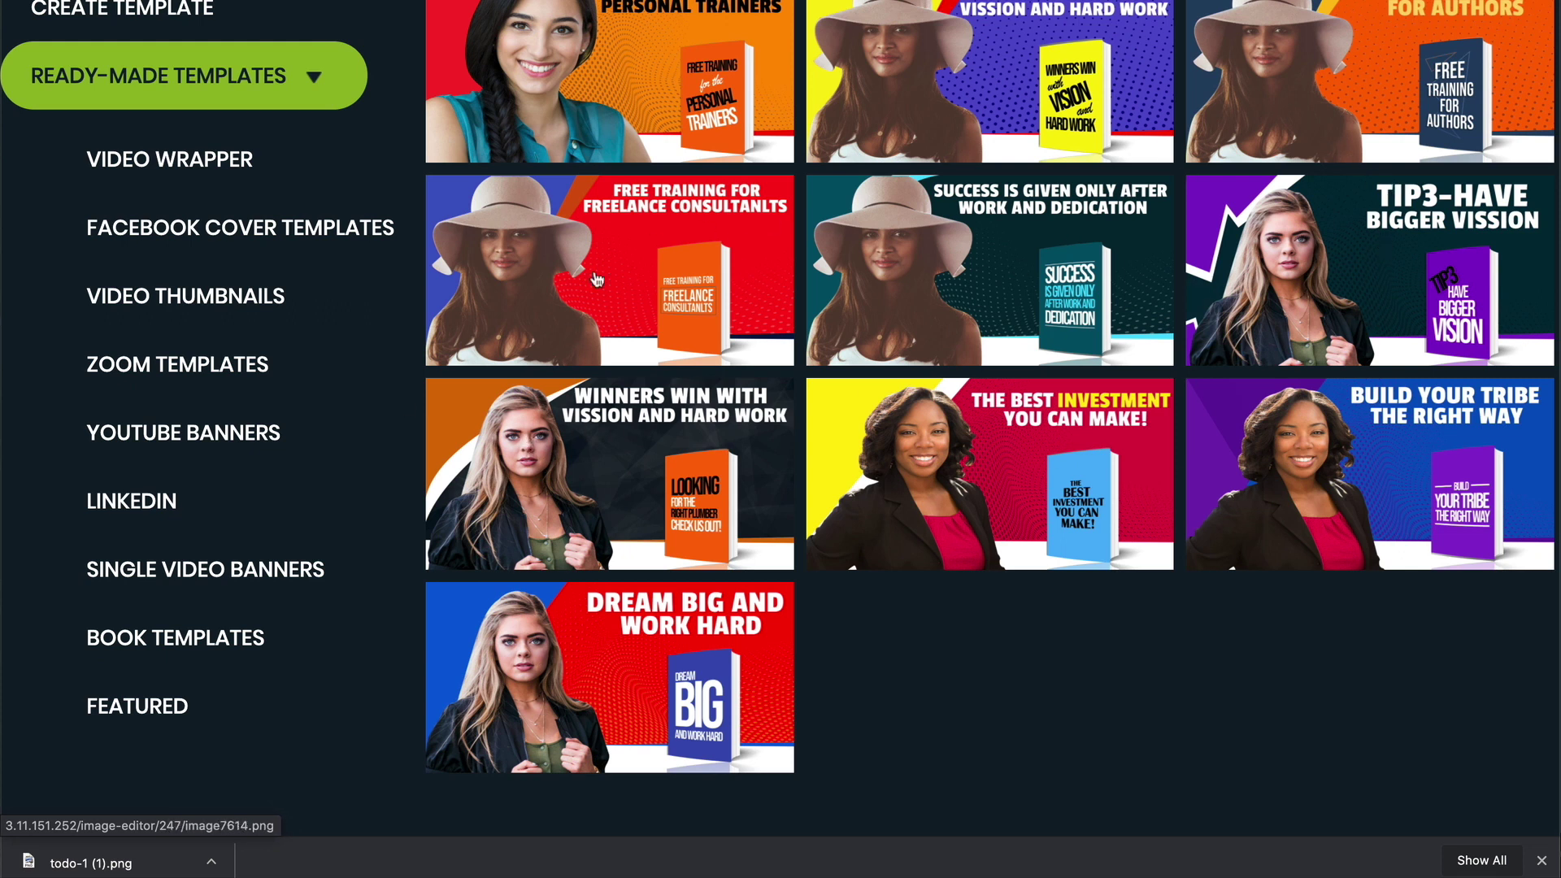
pyautogui.click(154, 723)
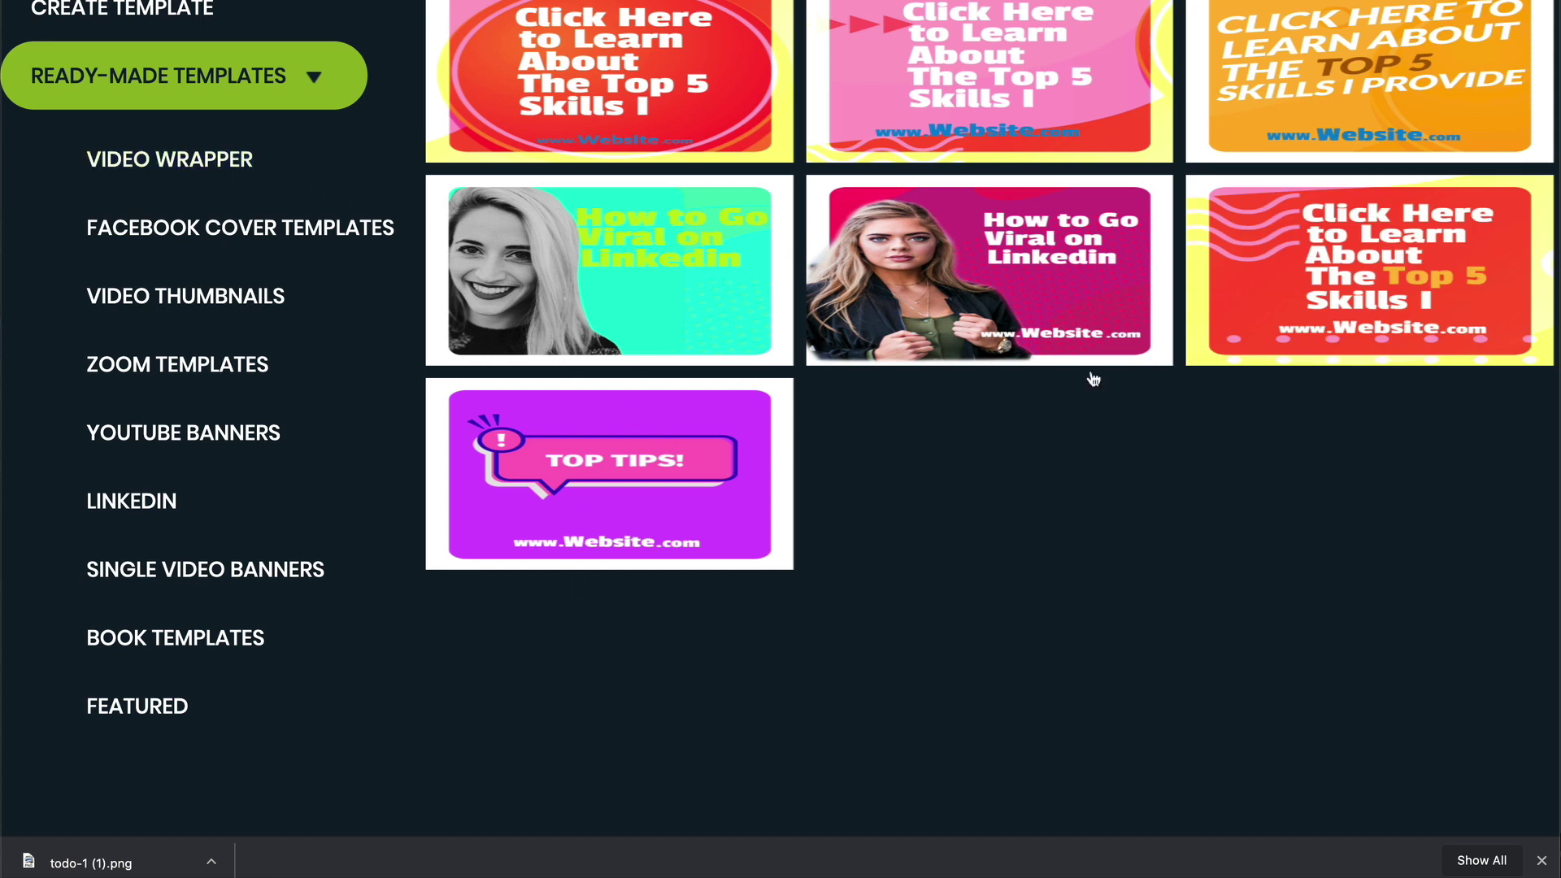
# Step: Go through Video Wrapper and Video Thumbnails back to Zoom Templates and scroll its grid
pyautogui.click(225, 166)
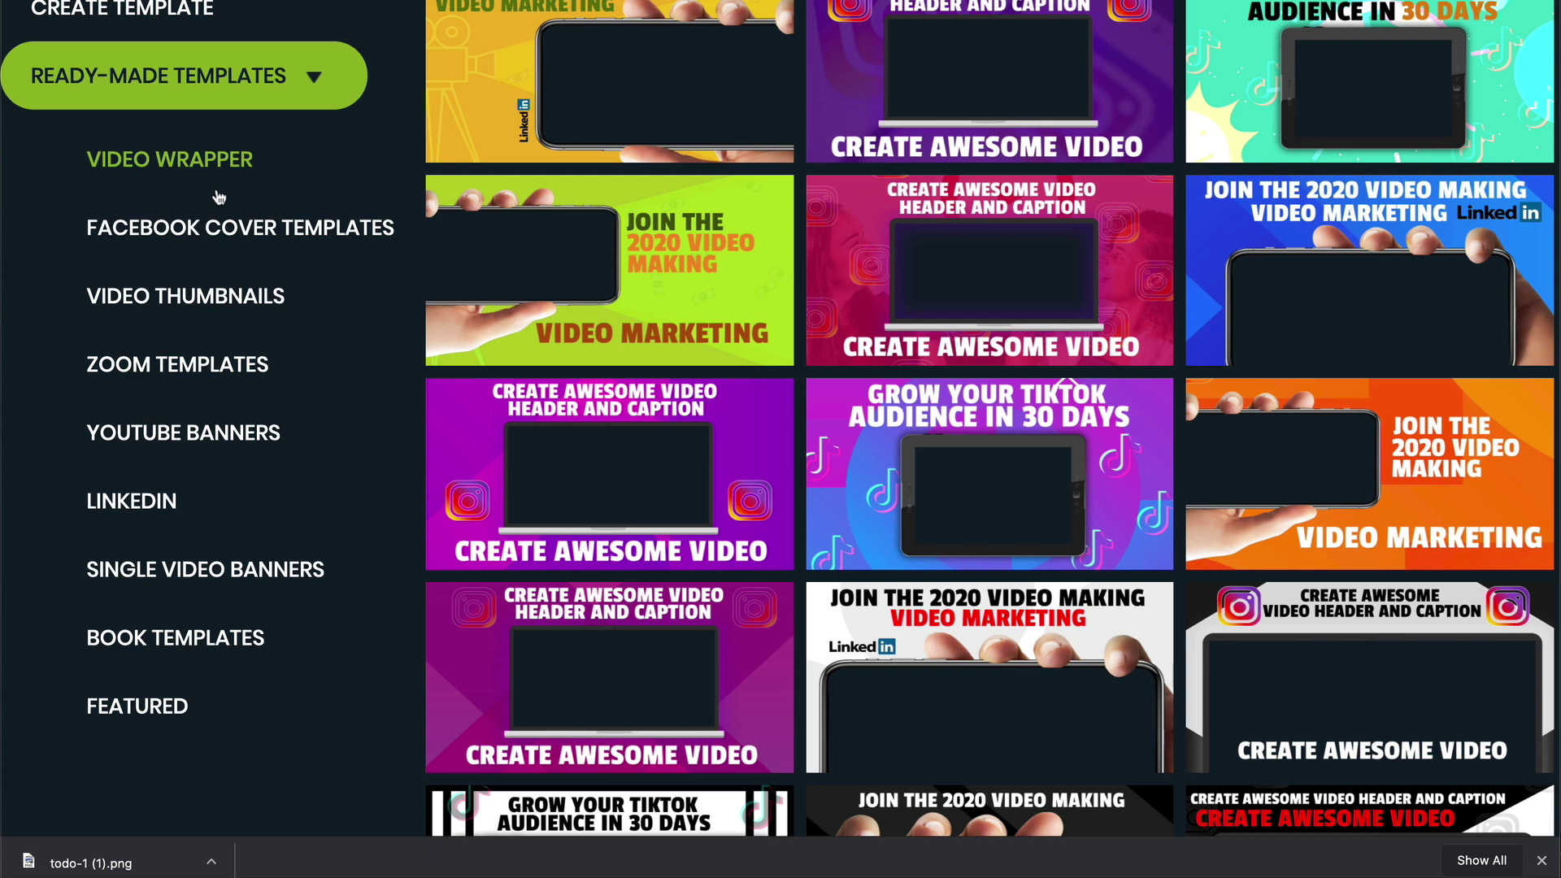
pyautogui.click(291, 300)
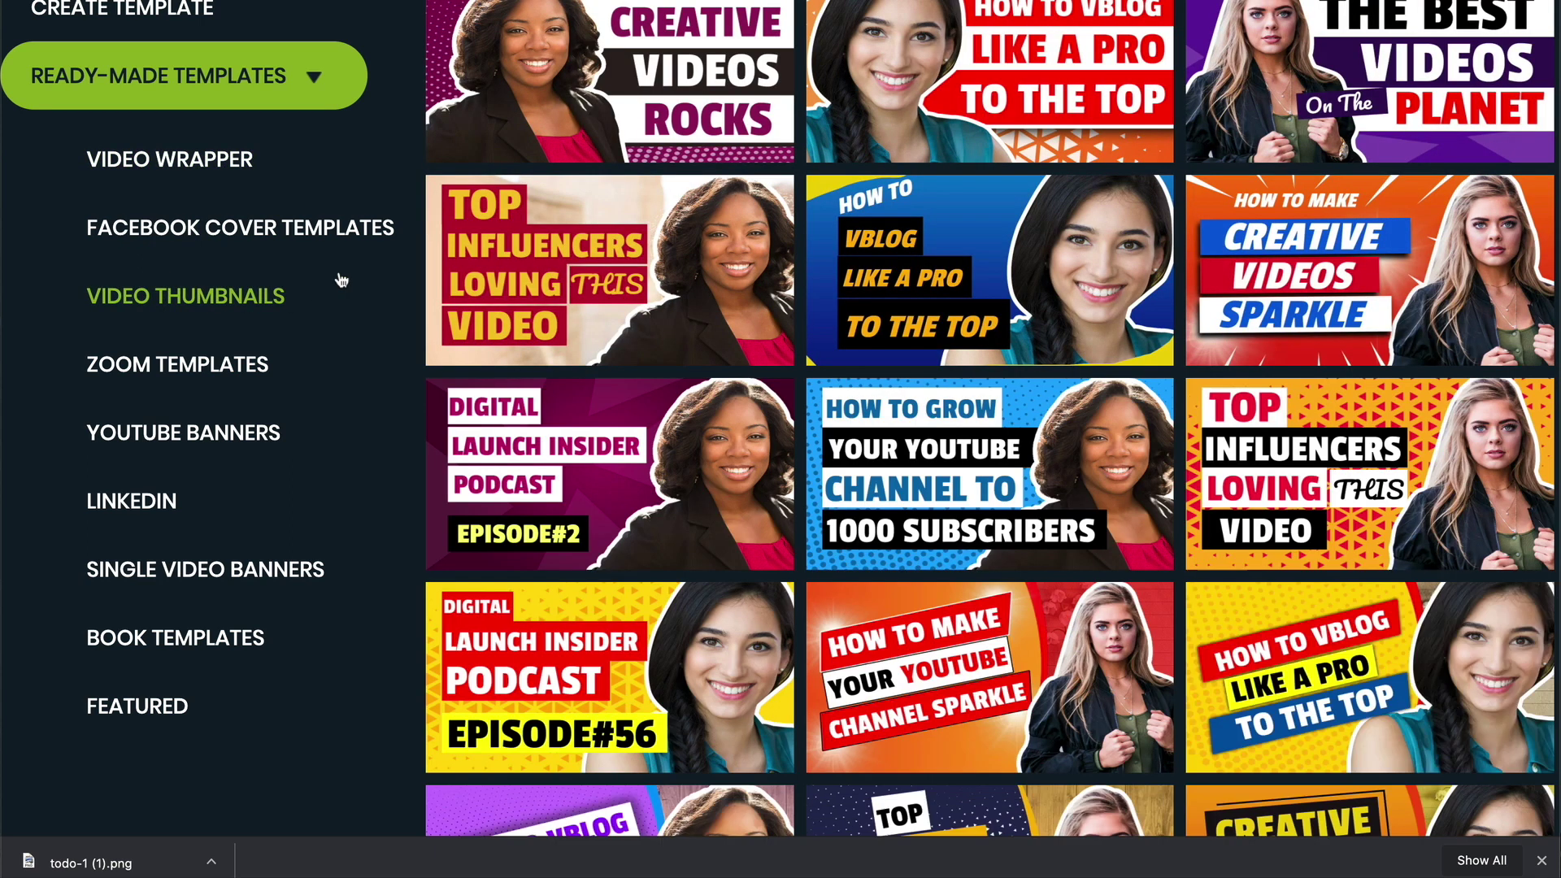
pyautogui.click(202, 367)
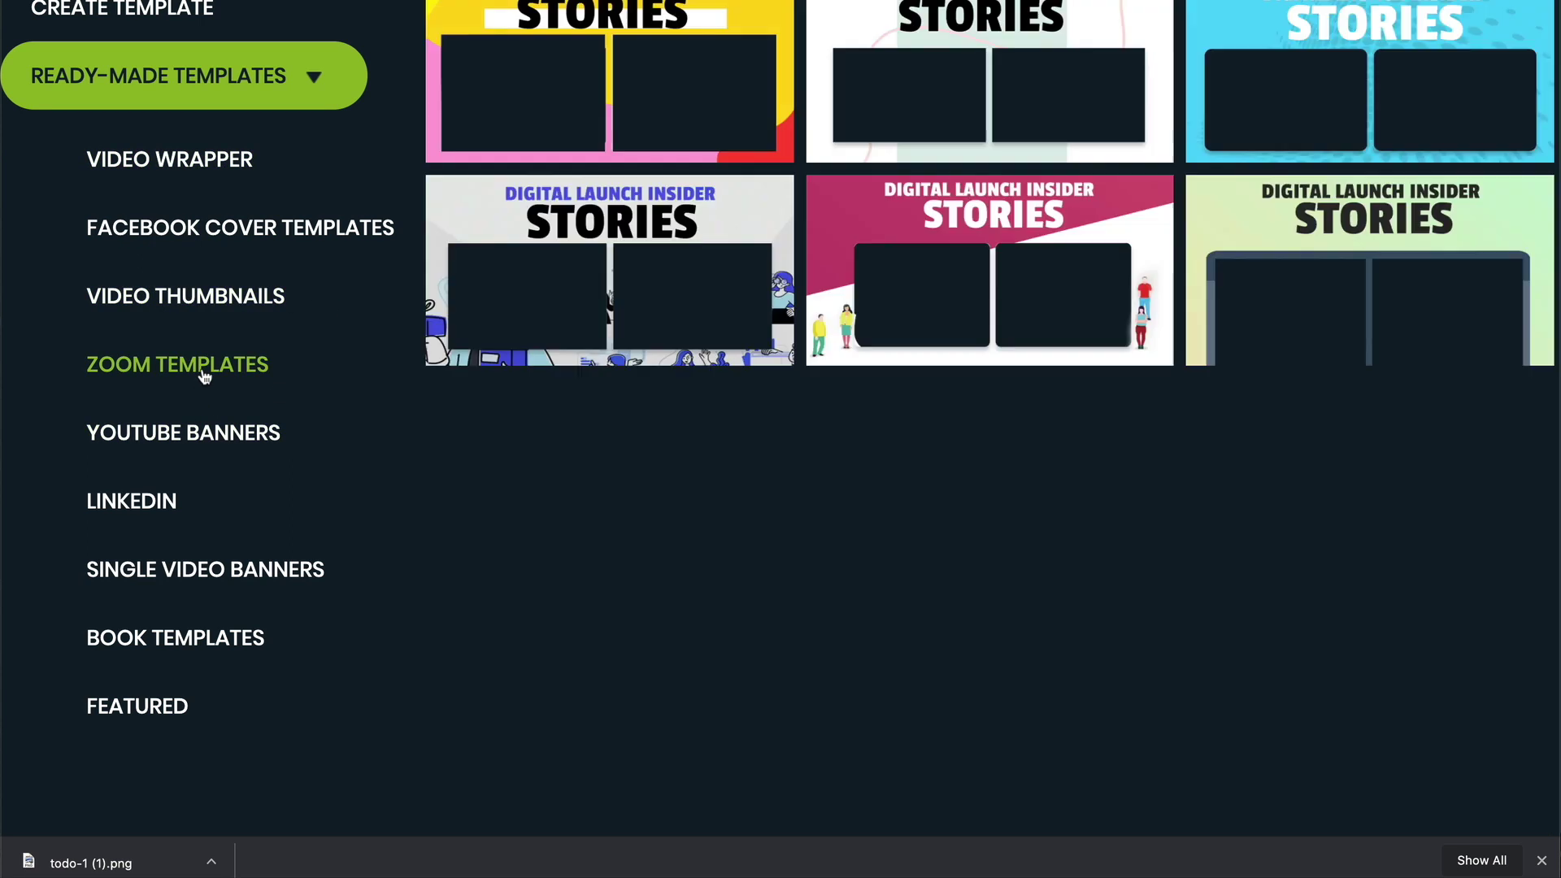
pyautogui.scroll(-3, 687, 380)
pyautogui.scroll(-5, 687, 380)
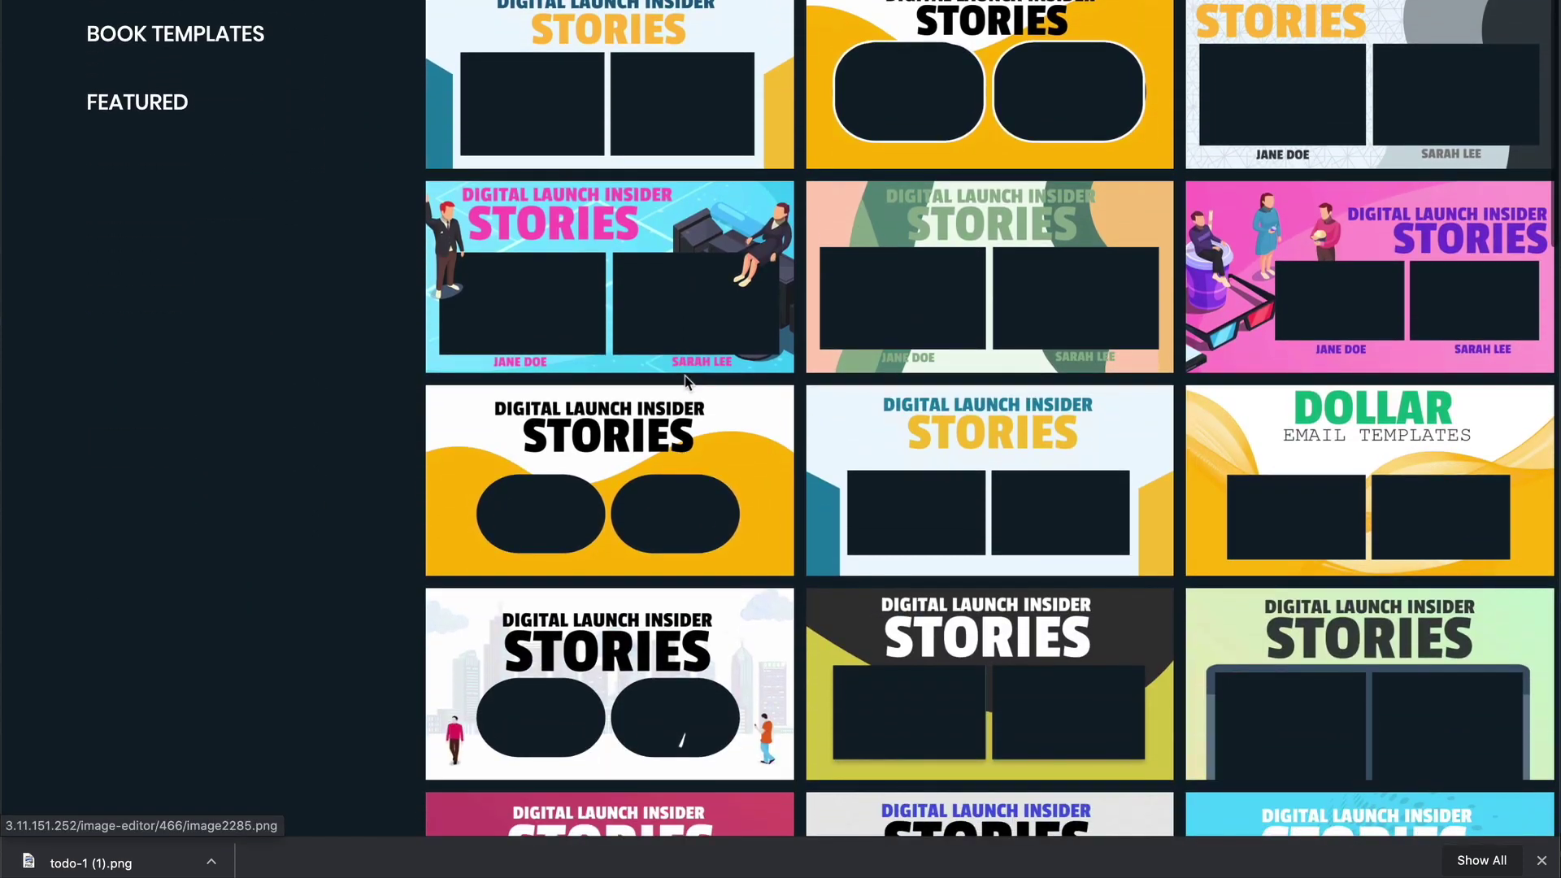
pyautogui.scroll(-5, 685, 378)
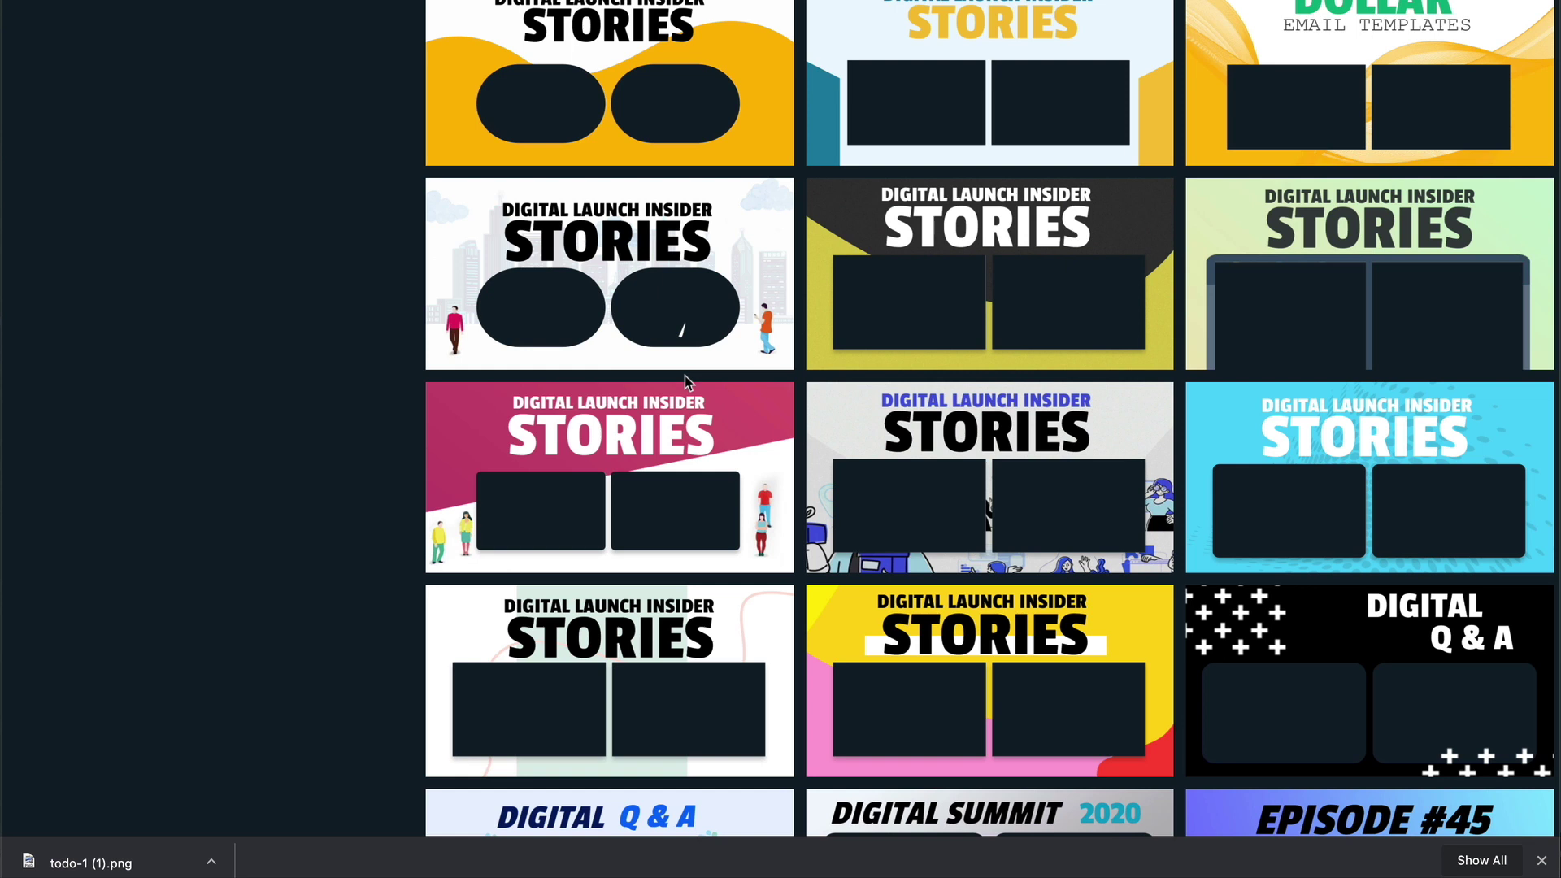
pyautogui.scroll(10, 684, 375)
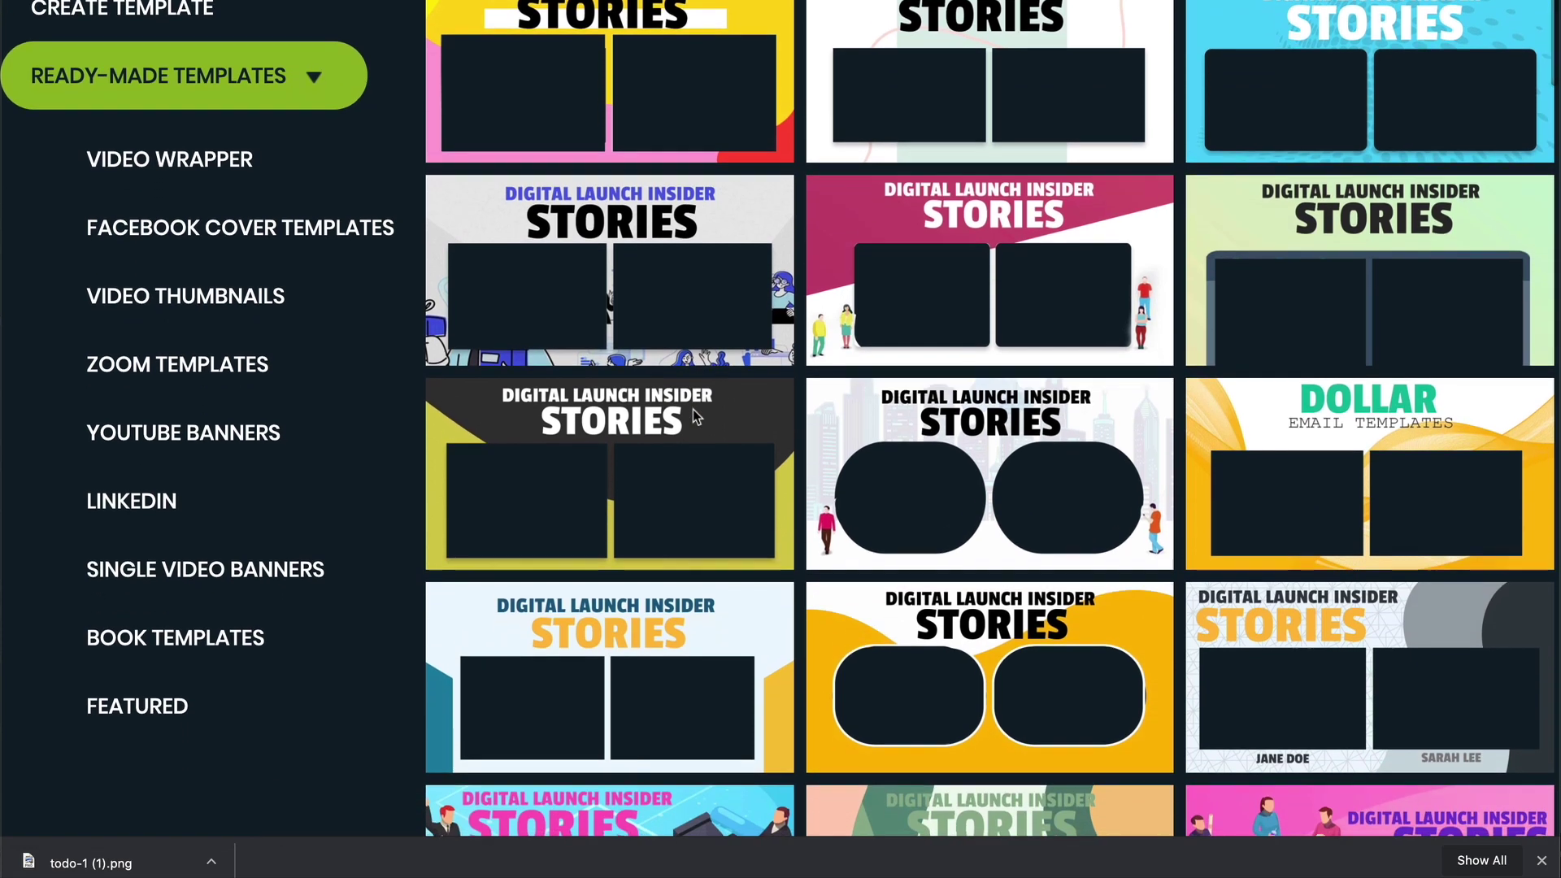